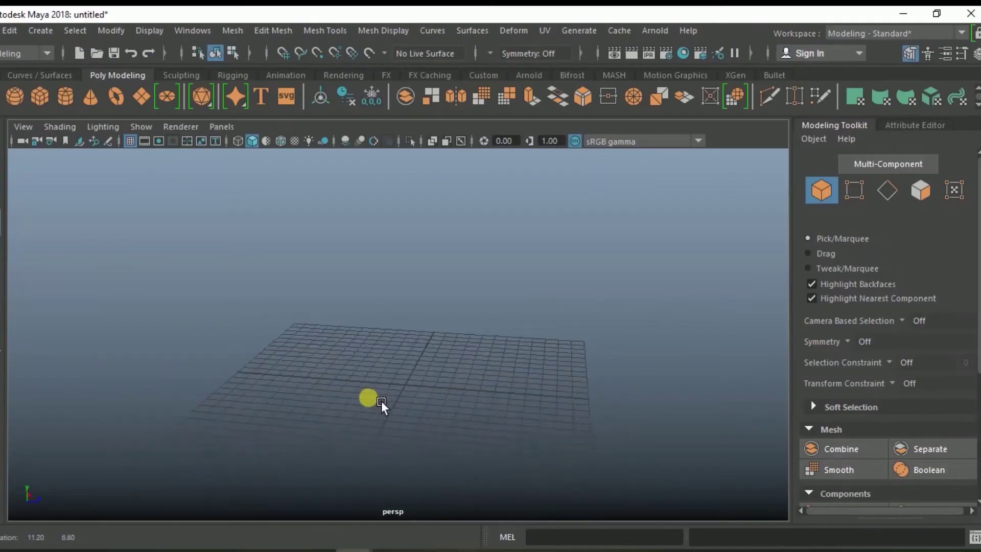
Orbit the view around the empty scene's ground grid
{"action": "left_click_drag", "start_coordinate": [383, 405], "coordinate": [423, 398], "text": "alt"}
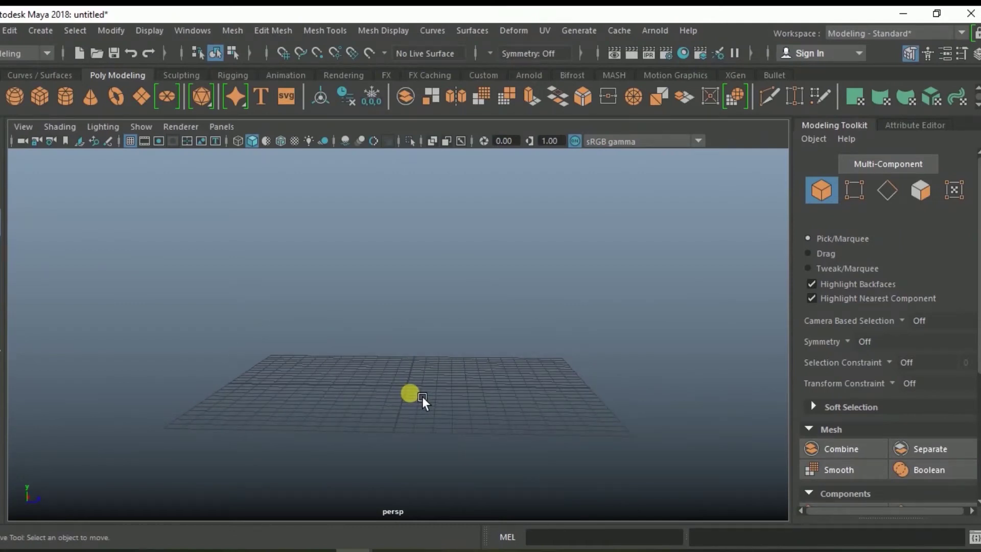
Drag-create the polygon sphere pSphere1 on the ground grid and orbit around it
{"action": "left_click", "coordinate": [23, 102]}
{"action": "left_click", "coordinate": [22, 102]}
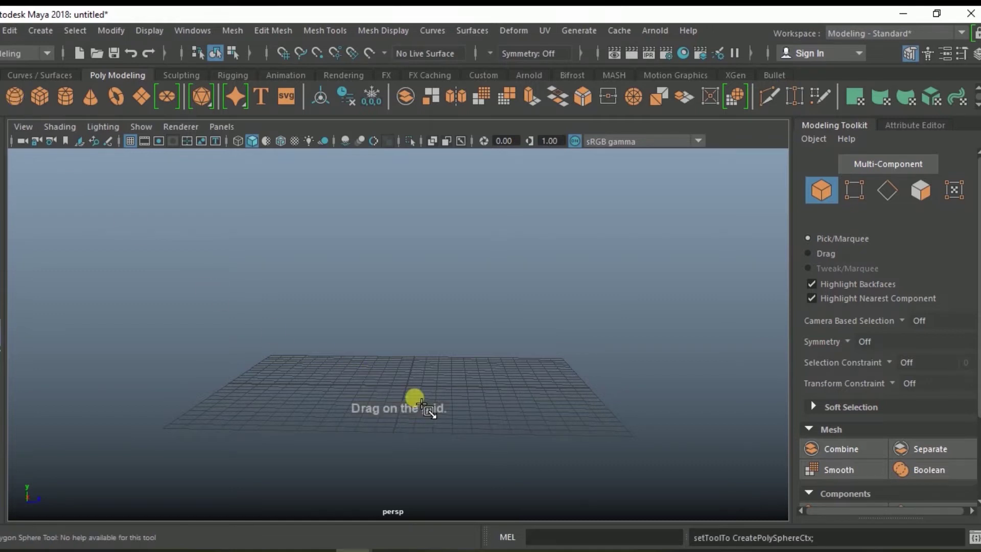
{"action": "left_click_drag", "start_coordinate": [408, 384], "coordinate": [464, 423]}
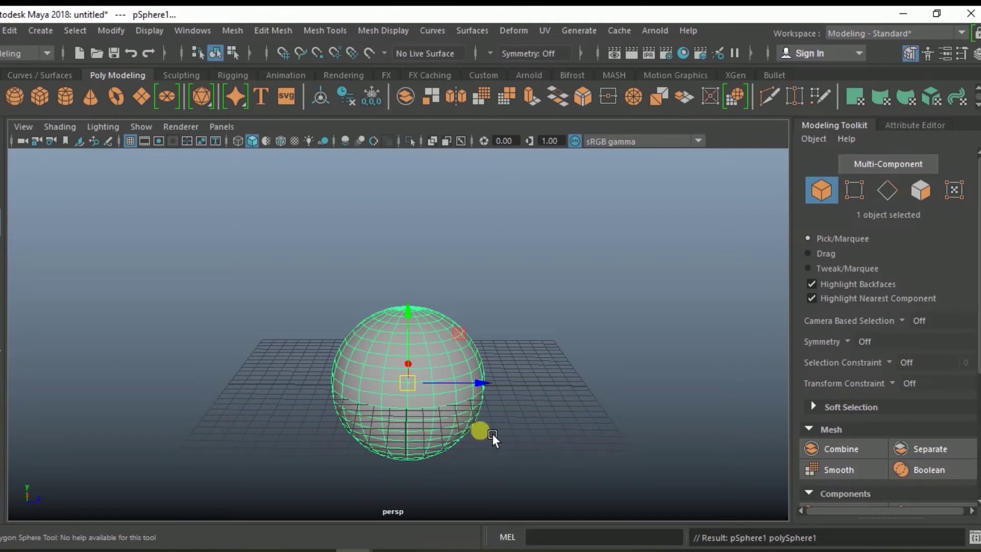
{"action": "left_click_drag", "start_coordinate": [479, 431], "coordinate": [490, 427], "text": "alt"}
{"action": "left_click", "coordinate": [407, 330]}
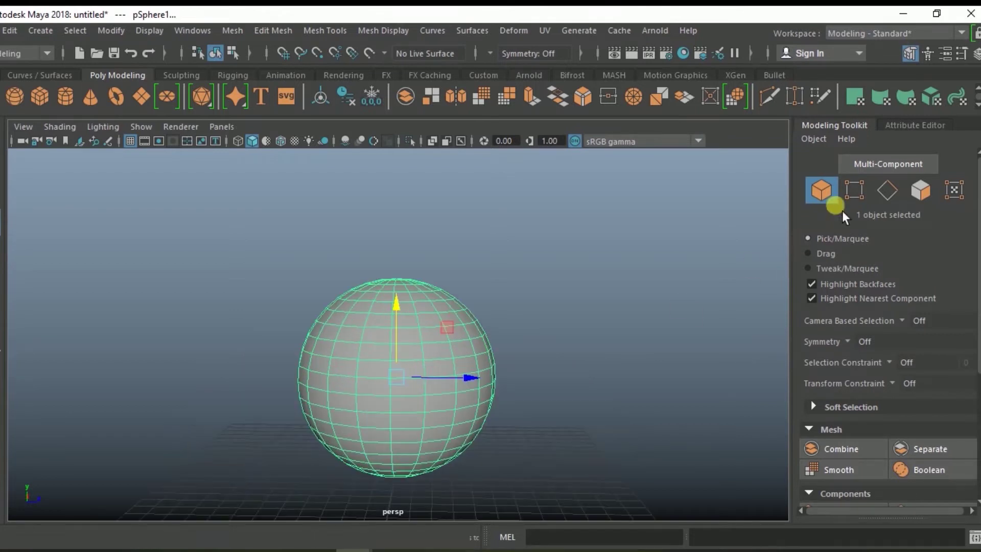
Set polySphere1's Subdivisions Axis to 9 and Subdivisions Height to 10
{"action": "left_click", "coordinate": [910, 127]}
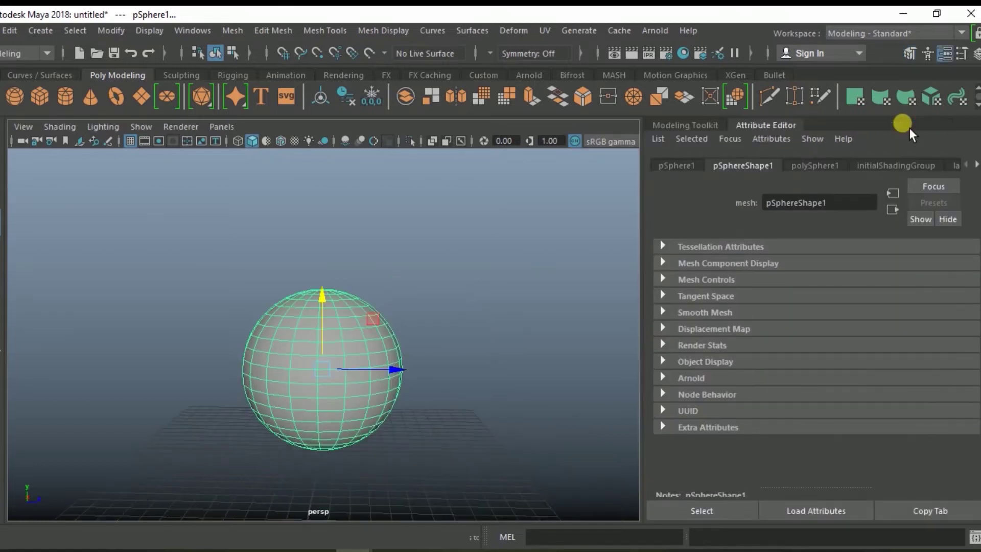
{"action": "left_click", "coordinate": [833, 171]}
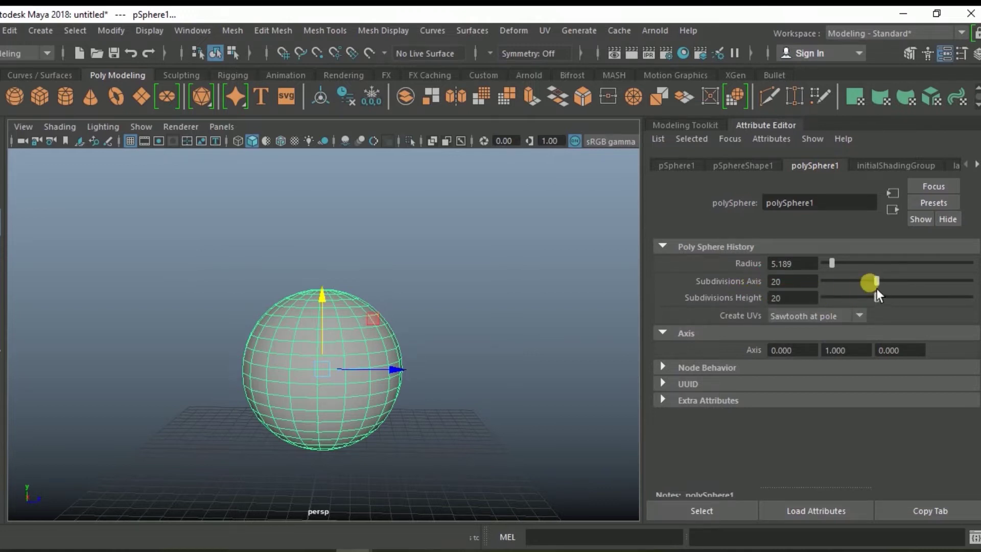
{"action": "left_click_drag", "start_coordinate": [882, 286], "coordinate": [851, 292]}
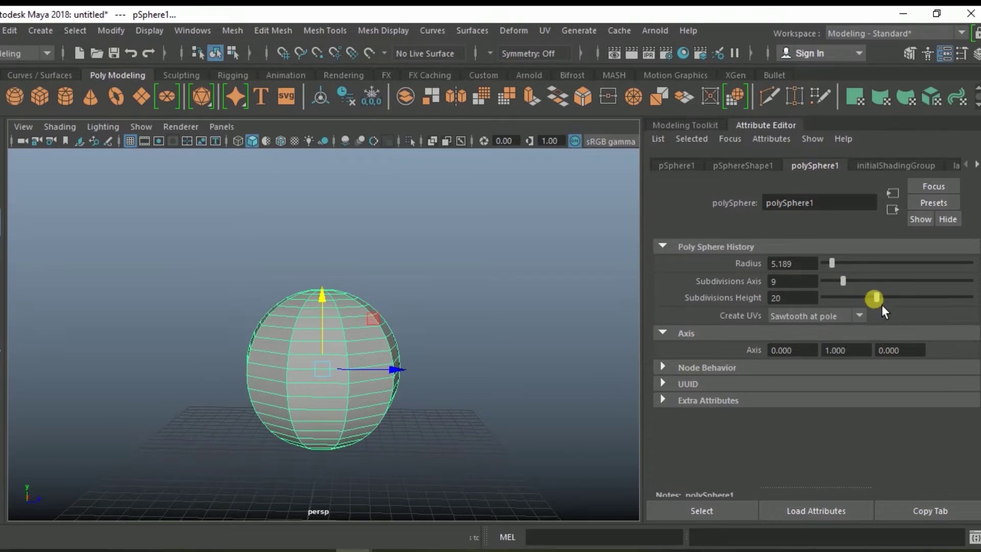
{"action": "left_click_drag", "start_coordinate": [882, 306], "coordinate": [848, 310]}
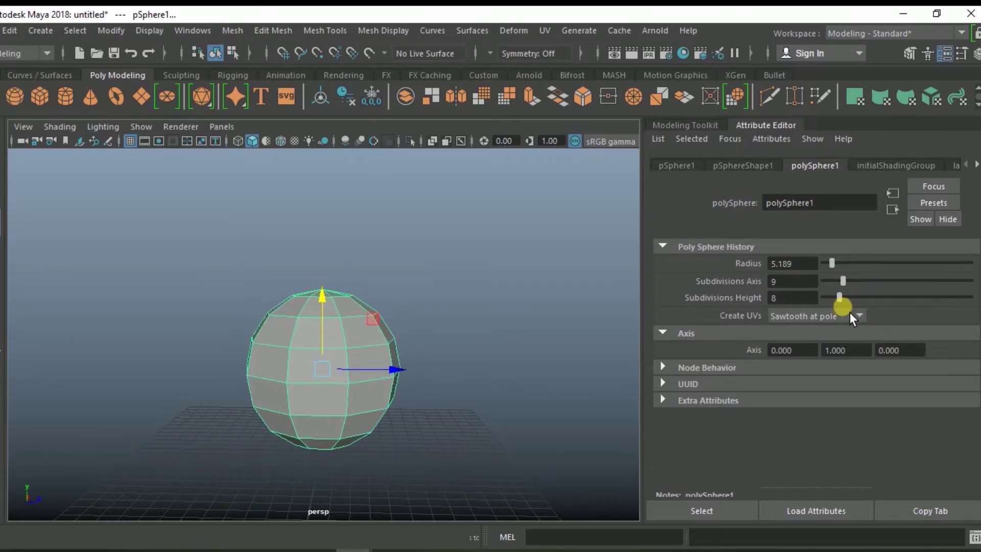
{"action": "left_click_drag", "start_coordinate": [847, 313], "coordinate": [851, 314]}
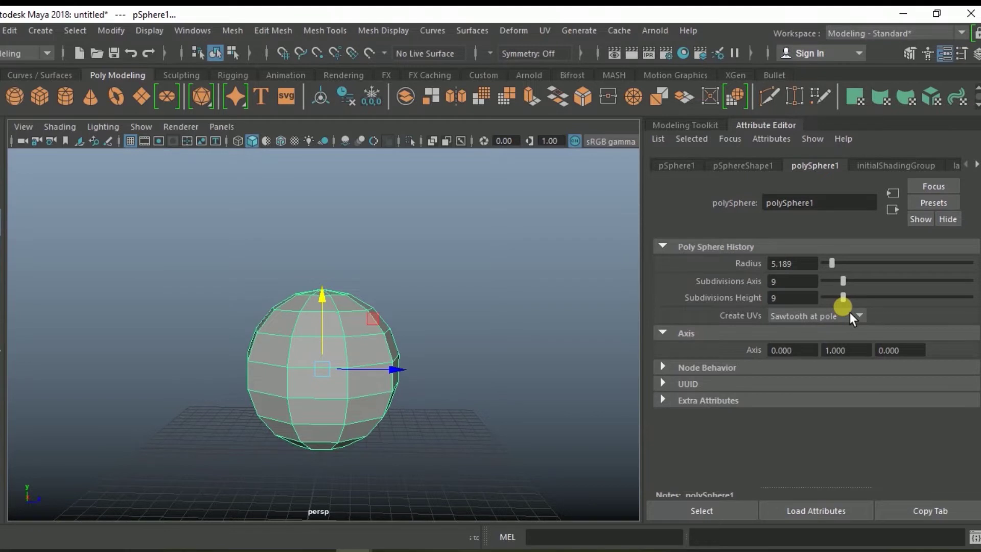
{"action": "left_click_drag", "start_coordinate": [851, 311], "coordinate": [854, 312]}
Orbit and zoom in on the faceted sphere, then bring up its component mode menu
{"action": "mouse_move", "coordinate": [531, 388]}
{"action": "left_mouse_down", "text": "alt"}
{"action": "mouse_move", "coordinate": [388, 422]}
{"action": "mouse_move", "coordinate": [431, 418]}
{"action": "left_mouse_up", "text": "alt"}
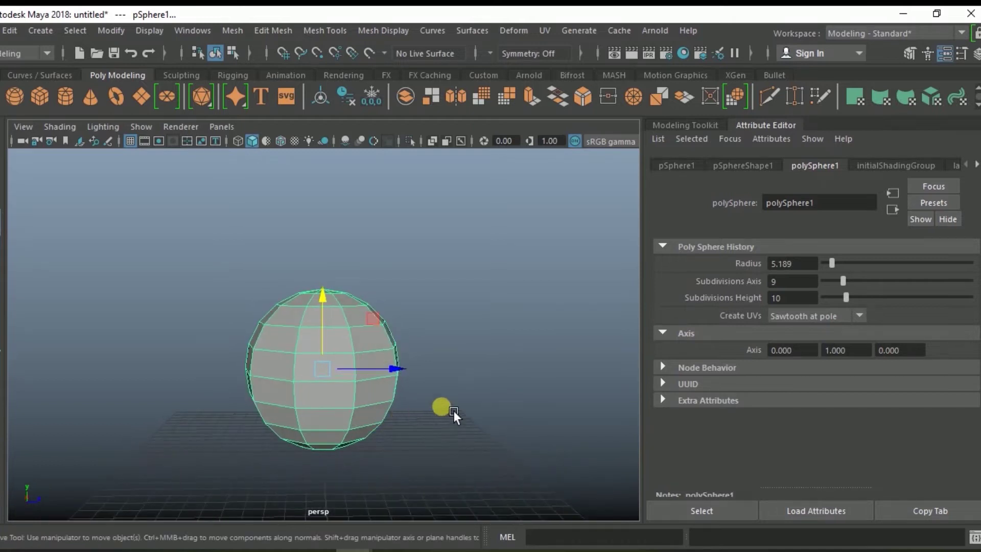
{"action": "mouse_move", "coordinate": [411, 418]}
{"action": "right_mouse_down", "text": "alt"}
{"action": "mouse_move", "coordinate": [394, 408]}
{"action": "mouse_move", "coordinate": [417, 404]}
{"action": "mouse_move", "coordinate": [401, 412]}
{"action": "right_mouse_up", "text": "alt"}
{"action": "mouse_move", "coordinate": [400, 412]}
{"action": "left_mouse_down", "text": "alt"}
{"action": "mouse_move", "coordinate": [301, 418]}
{"action": "mouse_move", "coordinate": [380, 418]}
{"action": "left_mouse_up", "text": "alt"}
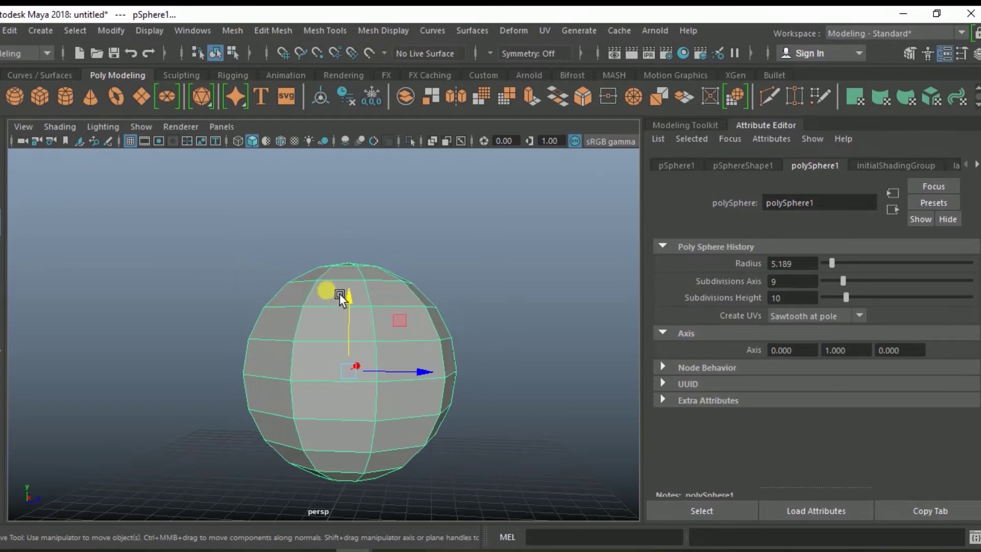
{"action": "right_click", "coordinate": [331, 284]}
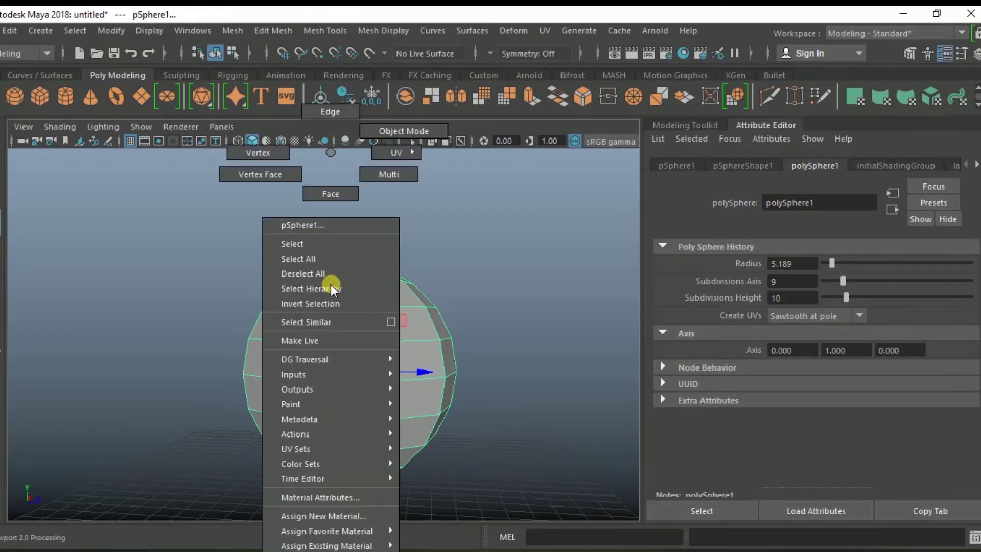
In Face mode, select the sphere's upper half of faces and delete them
{"action": "left_click", "coordinate": [336, 194]}
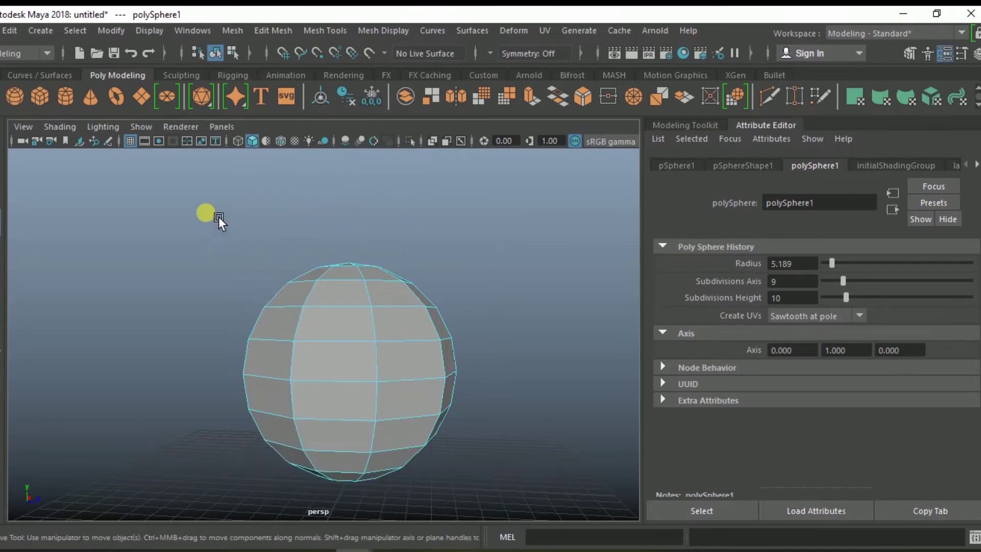
{"action": "left_click_drag", "start_coordinate": [206, 212], "coordinate": [505, 333]}
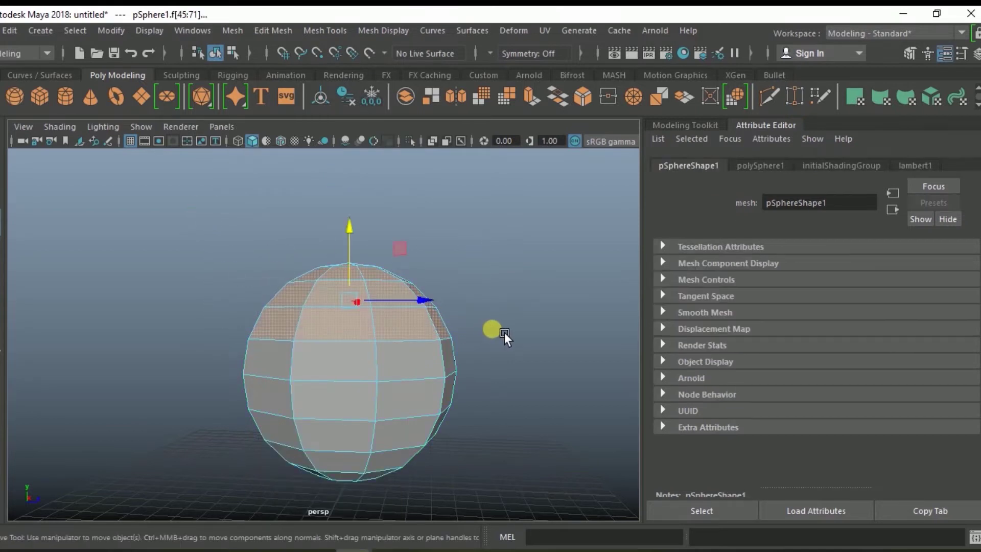
{"action": "left_click_drag", "start_coordinate": [202, 224], "coordinate": [499, 348]}
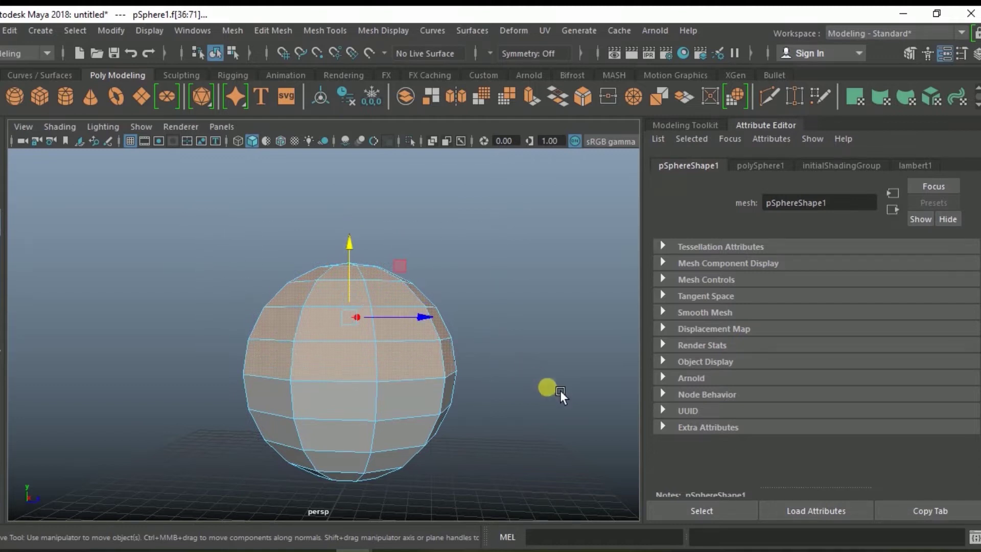
{"action": "mouse_move", "coordinate": [560, 391]}
{"action": "left_mouse_down", "text": "alt"}
{"action": "mouse_move", "coordinate": [189, 385]}
{"action": "mouse_move", "coordinate": [493, 390]}
{"action": "mouse_move", "coordinate": [465, 384]}
{"action": "left_mouse_up", "text": "alt"}
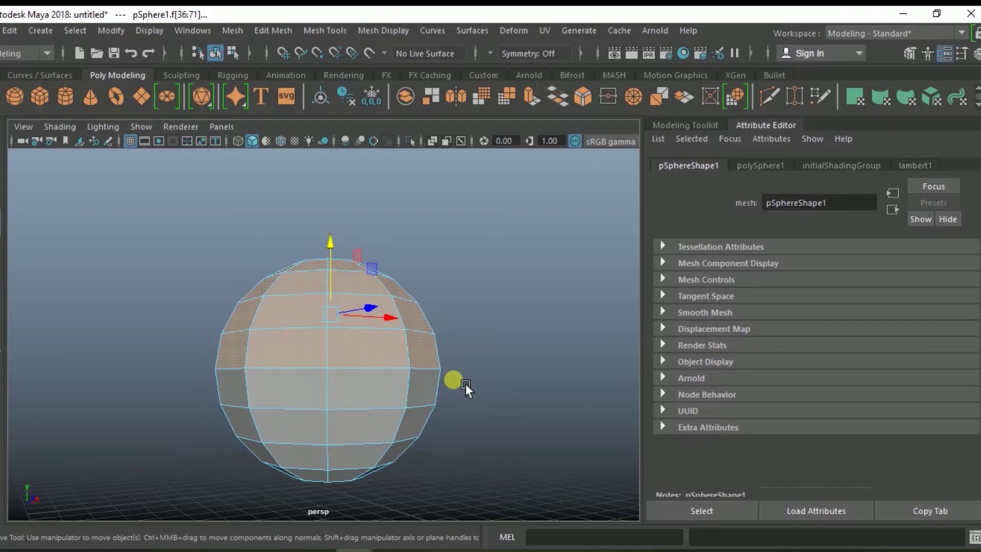
{"action": "key", "text": "Delete"}
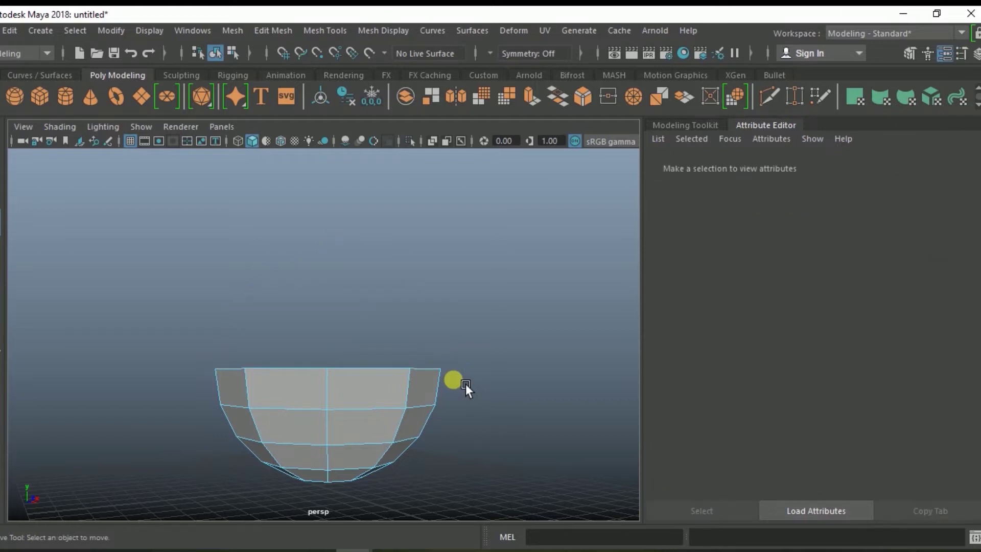
Pick a few faces on the bowl's side, then return to Object Mode with pSphere1 selected
{"action": "mouse_move", "coordinate": [480, 388]}
{"action": "left_mouse_down", "text": "alt"}
{"action": "mouse_move", "coordinate": [480, 453]}
{"action": "mouse_move", "coordinate": [475, 372]}
{"action": "mouse_move", "coordinate": [470, 391]}
{"action": "mouse_move", "coordinate": [370, 383]}
{"action": "mouse_move", "coordinate": [439, 391]}
{"action": "mouse_move", "coordinate": [419, 405]}
{"action": "mouse_move", "coordinate": [412, 433]}
{"action": "mouse_move", "coordinate": [415, 413]}
{"action": "mouse_move", "coordinate": [425, 412]}
{"action": "mouse_move", "coordinate": [418, 430]}
{"action": "mouse_move", "coordinate": [440, 403]}
{"action": "mouse_move", "coordinate": [424, 415]}
{"action": "left_mouse_up", "text": "alt"}
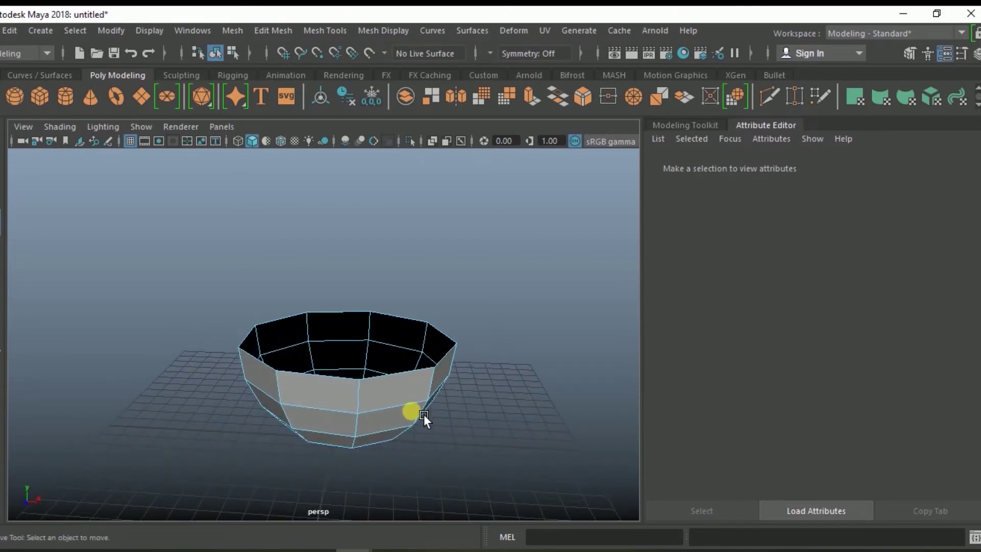
{"action": "left_click", "coordinate": [409, 387]}
{"action": "left_click", "coordinate": [344, 394]}
{"action": "left_click", "coordinate": [428, 385]}
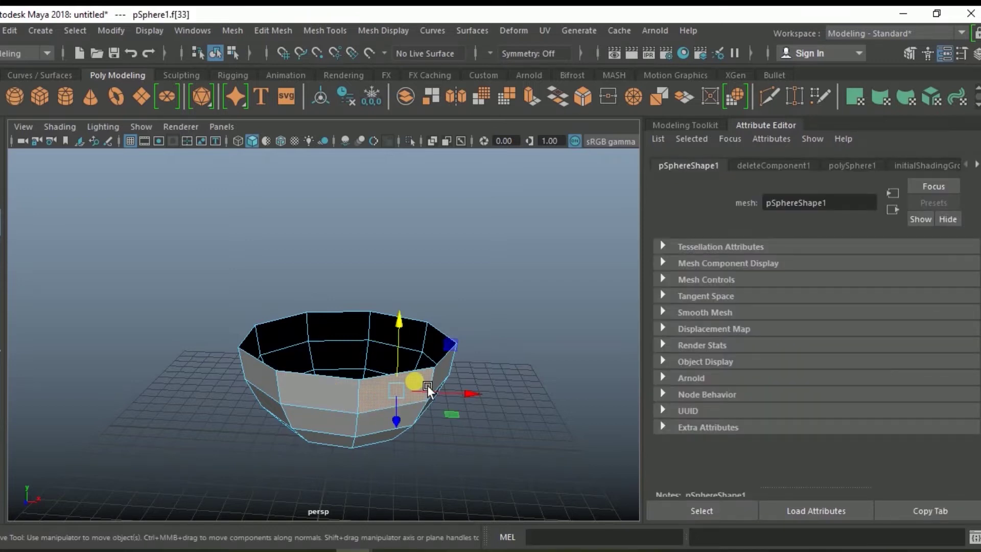
{"action": "right_click", "coordinate": [415, 381]}
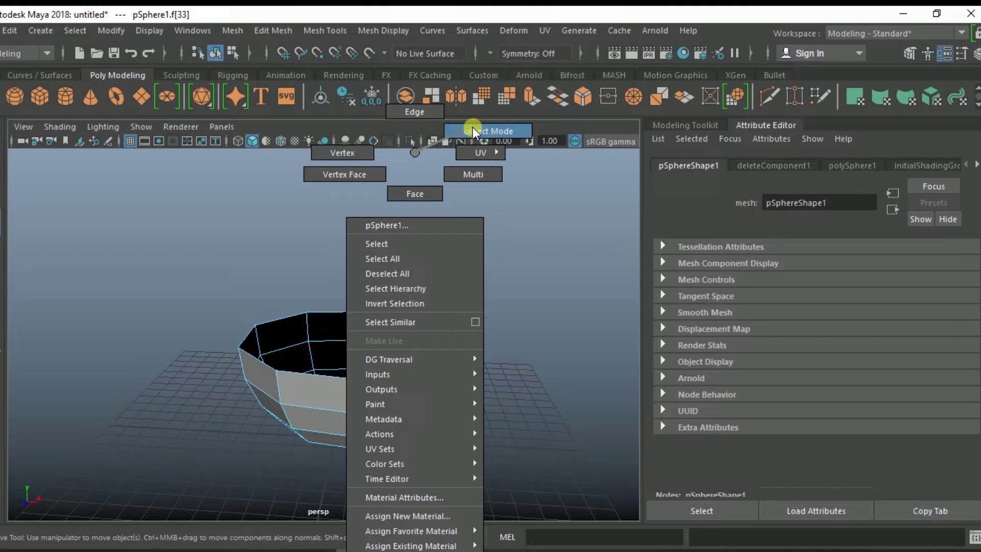
{"action": "left_click", "coordinate": [473, 128]}
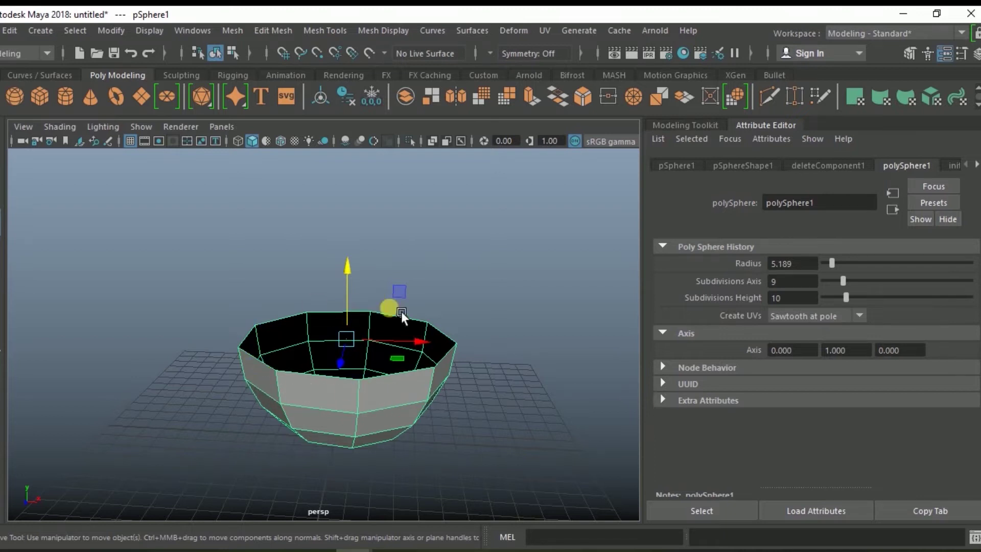
Orbit lower around the bowl and bring up the Deform > Nonlinear deformer list
{"action": "mouse_move", "coordinate": [415, 390]}
{"action": "left_mouse_down", "text": "alt"}
{"action": "mouse_move", "coordinate": [397, 404]}
{"action": "mouse_move", "coordinate": [327, 402]}
{"action": "mouse_move", "coordinate": [364, 403]}
{"action": "mouse_move", "coordinate": [389, 431]}
{"action": "left_mouse_up", "text": "alt"}
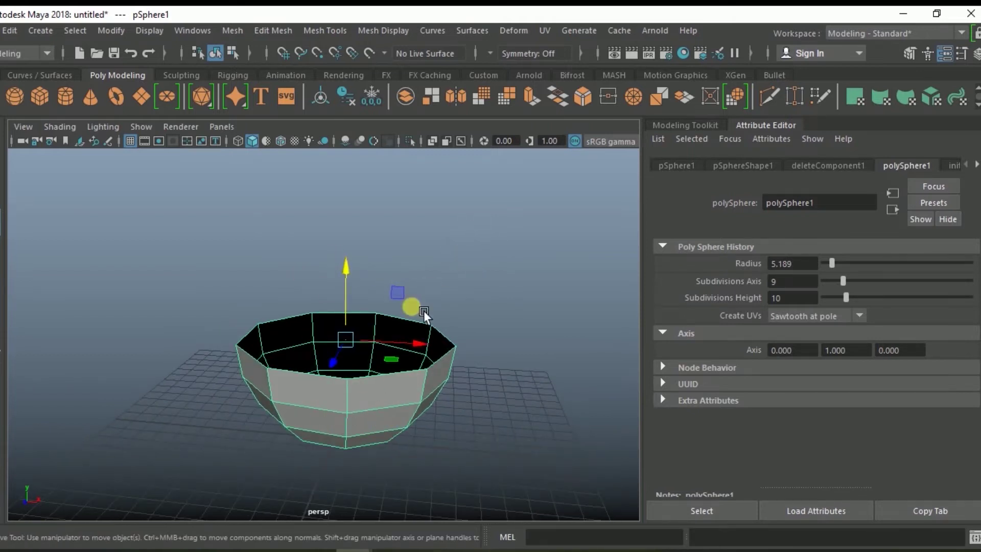
{"action": "left_click_drag", "start_coordinate": [461, 337], "coordinate": [456, 340], "text": "alt"}
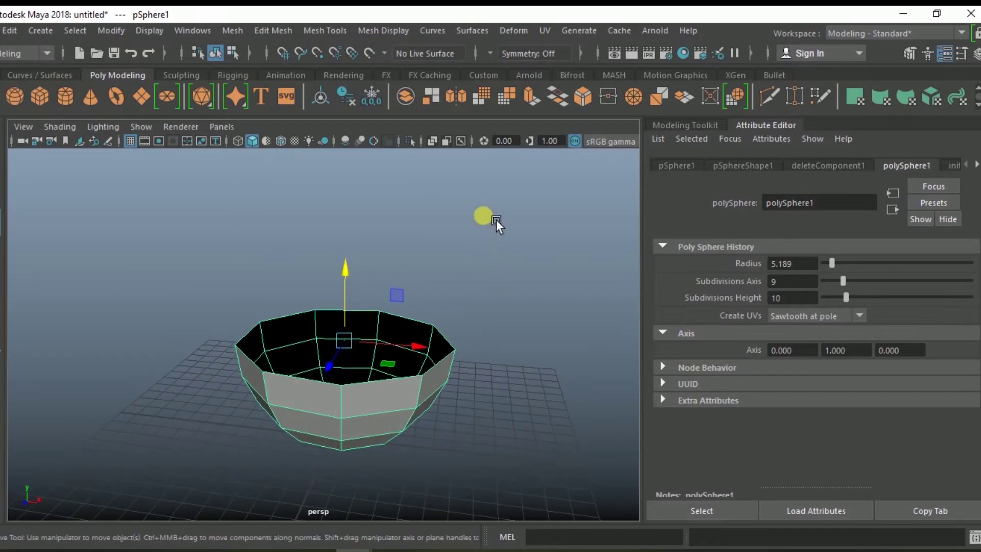
{"action": "left_click", "coordinate": [521, 33]}
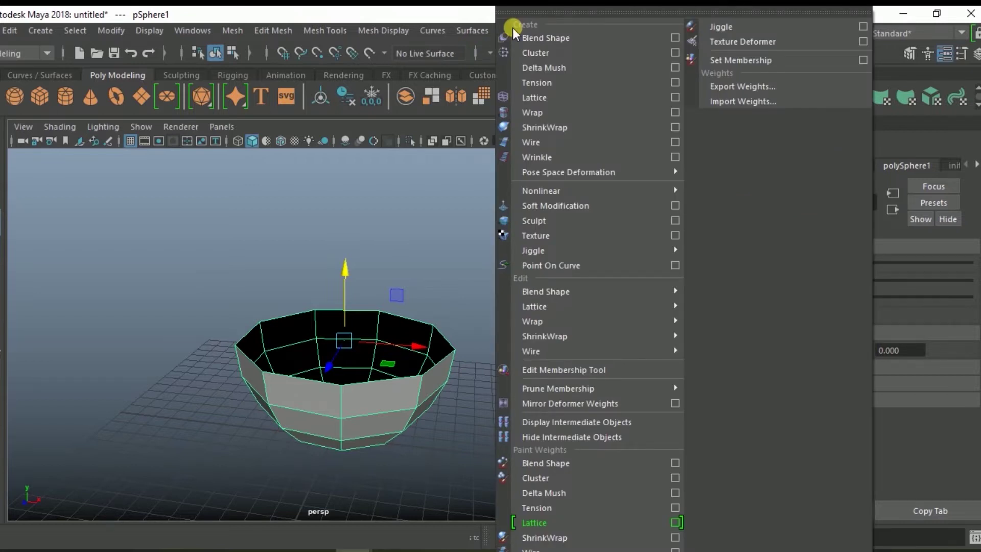
{"action": "mouse_move", "coordinate": [542, 191]}
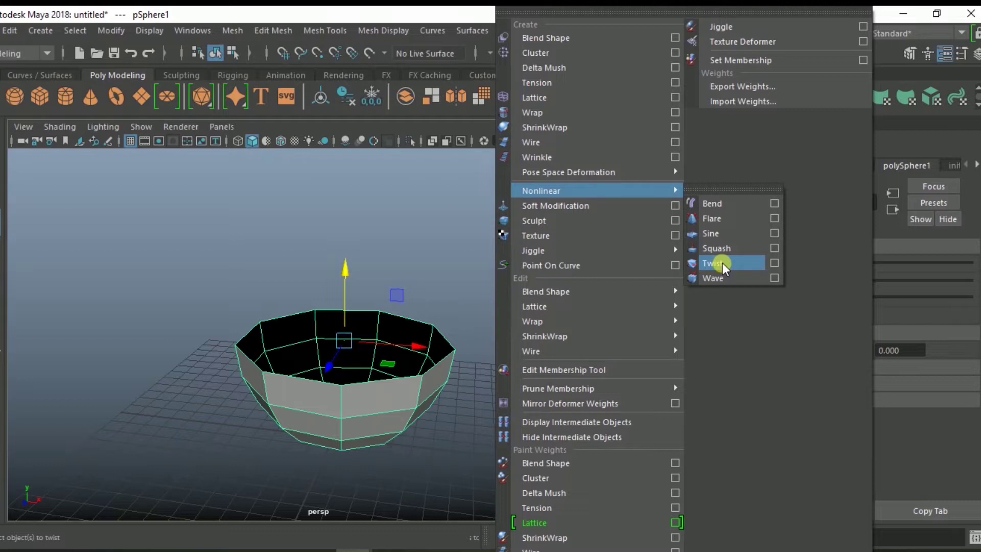
Add a Twist nonlinear deformer to the bowl and show twist1's angle settings
{"action": "left_click", "coordinate": [723, 263]}
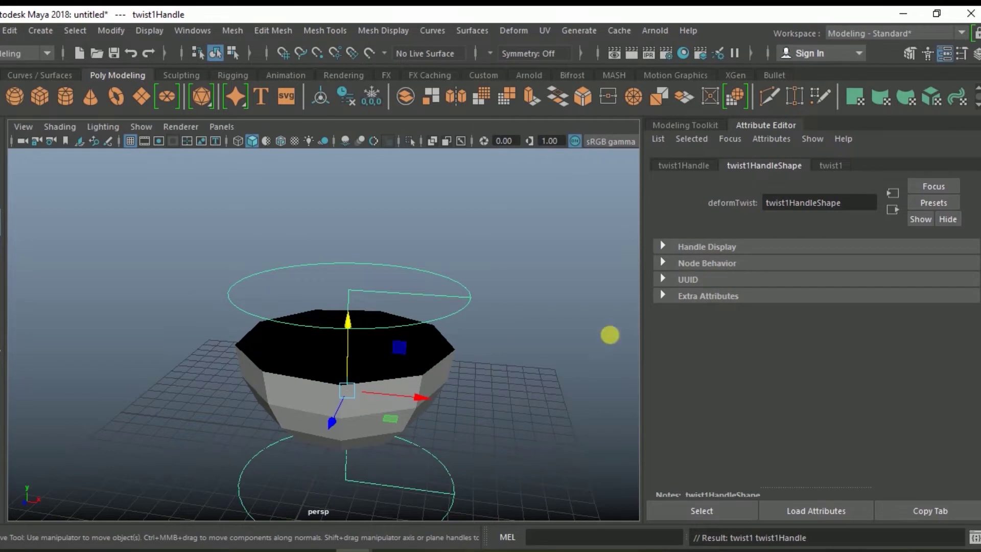
{"action": "mouse_move", "coordinate": [529, 364]}
{"action": "left_mouse_down", "text": "alt"}
{"action": "mouse_move", "coordinate": [520, 332]}
{"action": "mouse_move", "coordinate": [550, 352]}
{"action": "mouse_move", "coordinate": [541, 352]}
{"action": "left_mouse_up", "text": "alt"}
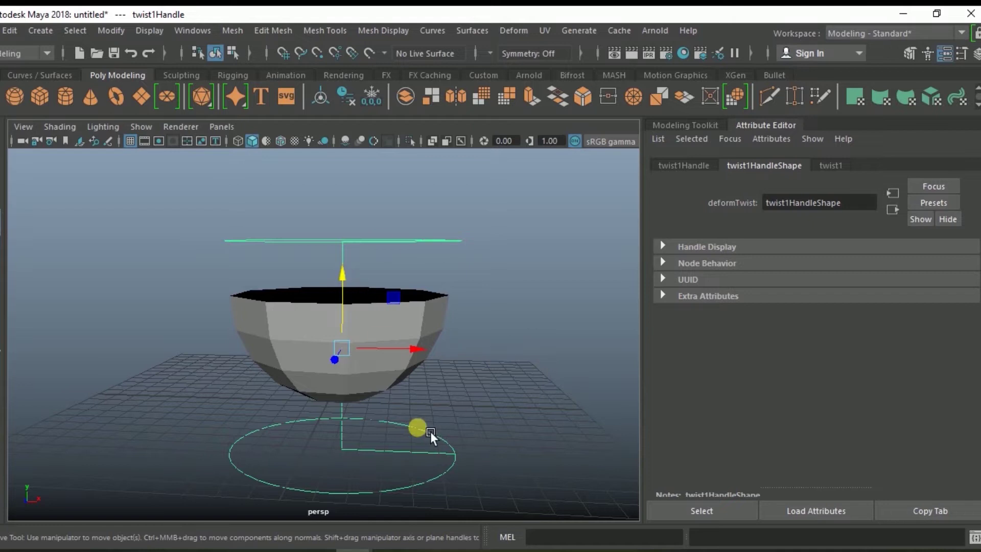
{"action": "left_click", "coordinate": [836, 172]}
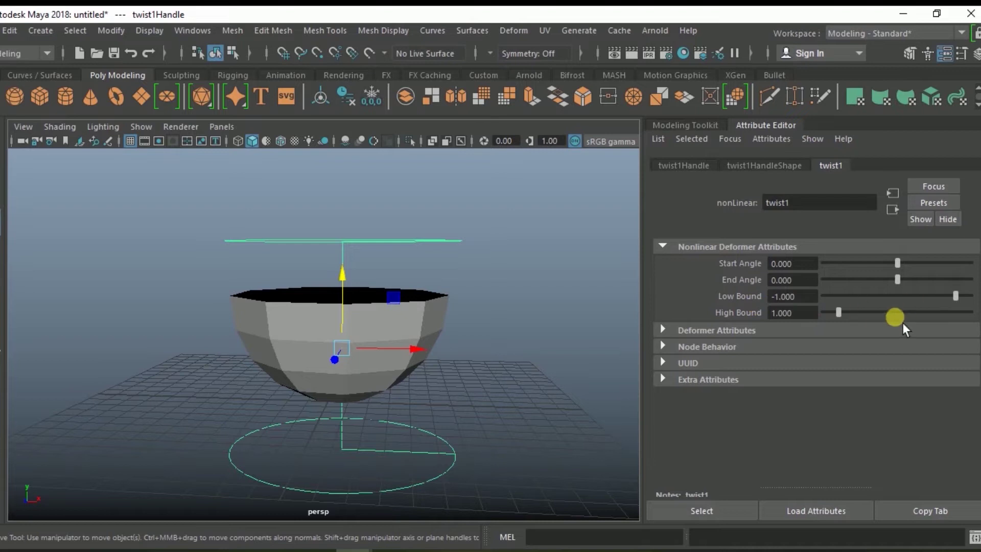
Try various twist1 start and end angles, undoing the End Angle back to 0
{"action": "left_click_drag", "start_coordinate": [908, 271], "coordinate": [897, 271]}
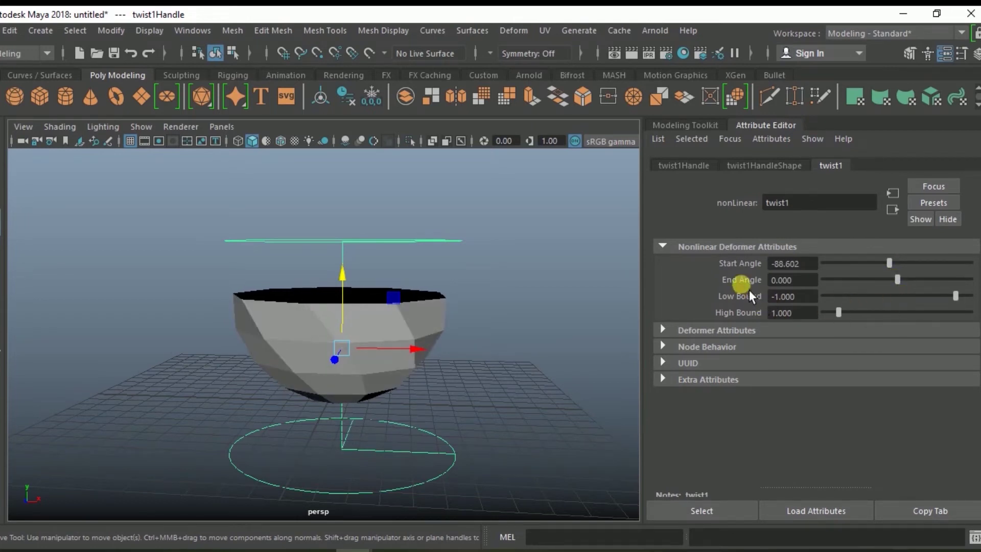
{"action": "left_click_drag", "start_coordinate": [902, 283], "coordinate": [893, 288]}
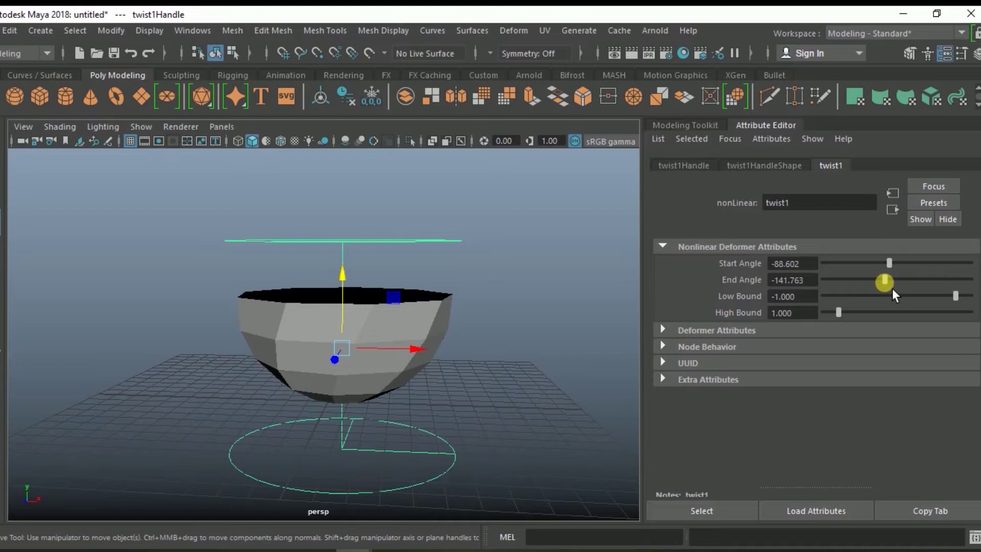
{"action": "key", "text": "ctrl+z"}
{"action": "left_click_drag", "start_coordinate": [897, 265], "coordinate": [901, 270]}
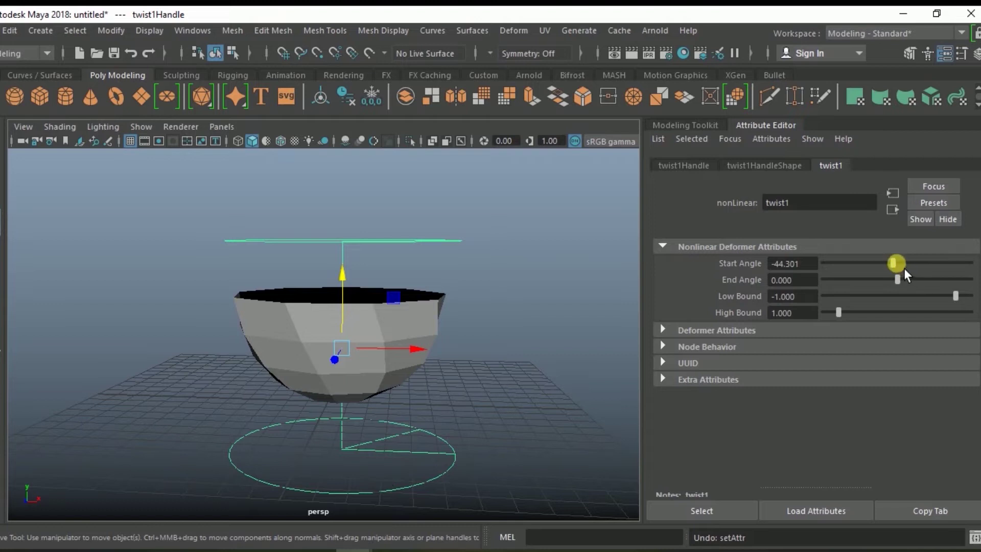
{"action": "left_click_drag", "start_coordinate": [906, 269], "coordinate": [900, 271]}
{"action": "left_click_drag", "start_coordinate": [901, 274], "coordinate": [902, 279]}
{"action": "left_click_drag", "start_coordinate": [505, 308], "coordinate": [513, 320], "text": "alt"}
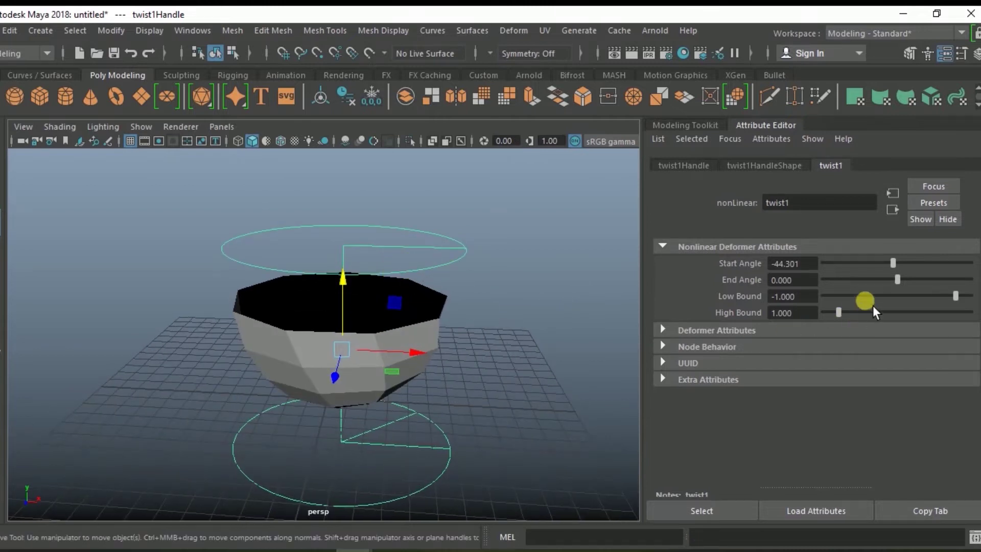
{"action": "mouse_move", "coordinate": [904, 288]}
{"action": "left_mouse_down"}
{"action": "mouse_move", "coordinate": [913, 289]}
{"action": "mouse_move", "coordinate": [900, 295]}
{"action": "left_mouse_up"}
{"action": "key", "text": "ctrl+z"}
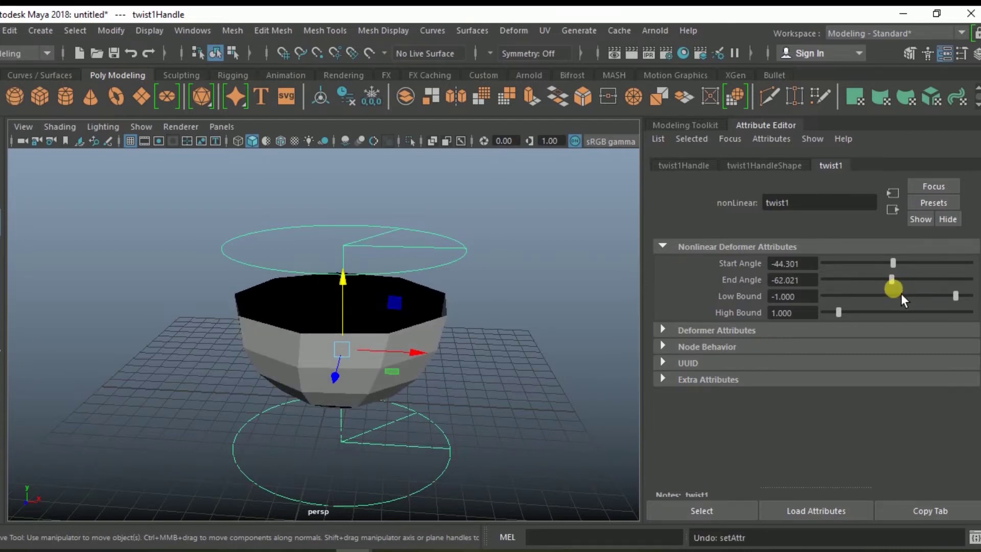
{"action": "key", "text": "ctrl+z"}
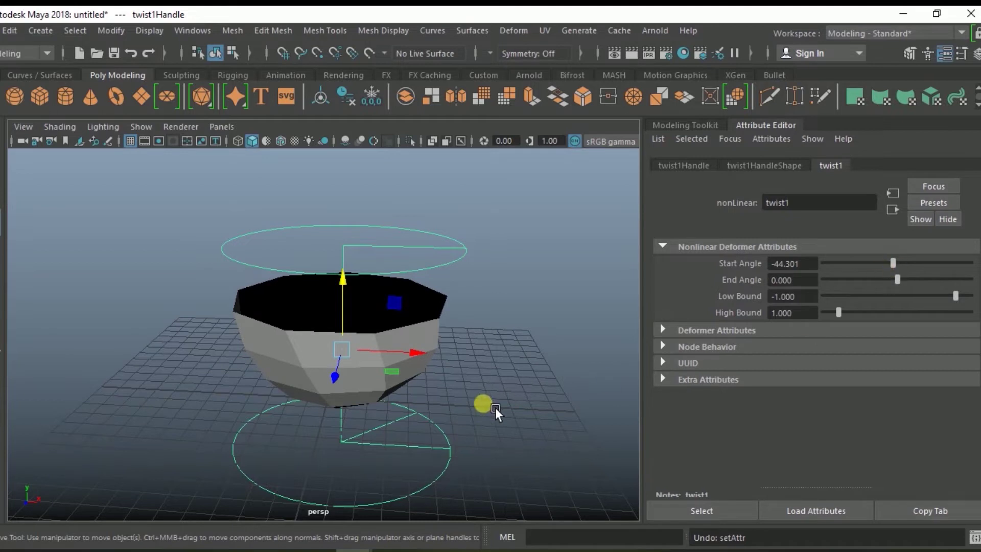
Set twist1's Start Angle to -97.462 with End Angle 0 and inspect the twisted bowl
{"action": "left_click", "coordinate": [895, 264]}
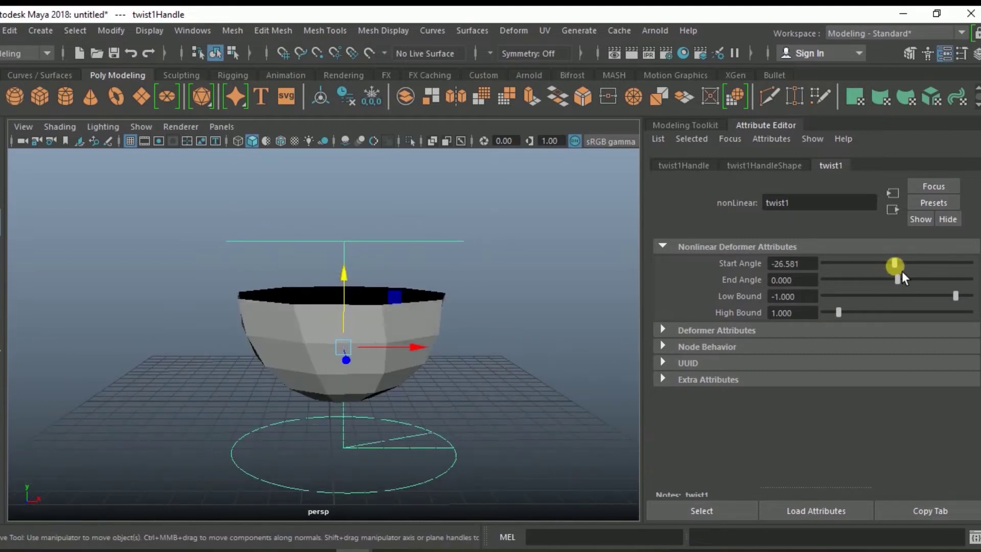
{"action": "left_click_drag", "start_coordinate": [903, 271], "coordinate": [897, 277]}
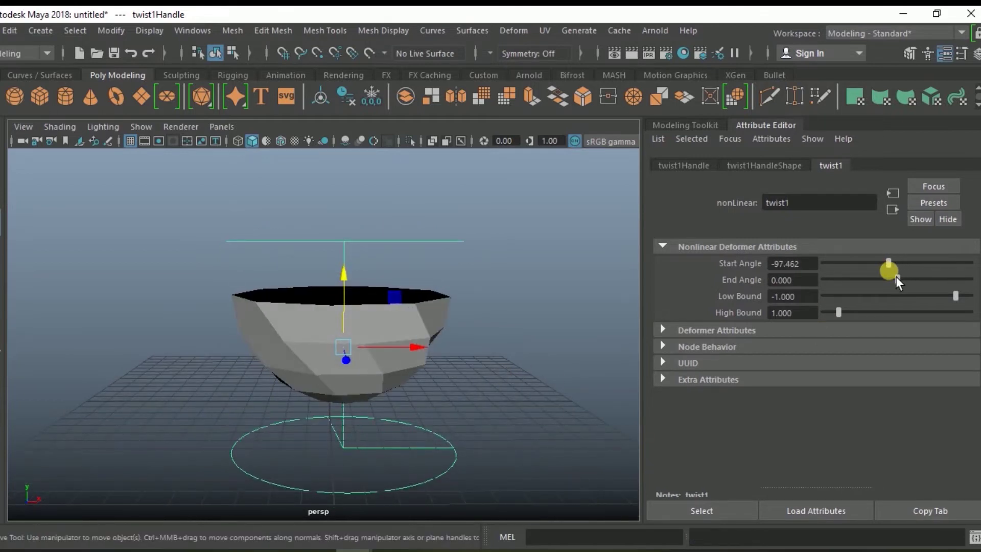
{"action": "right_click_drag", "start_coordinate": [556, 363], "coordinate": [587, 334], "text": "alt"}
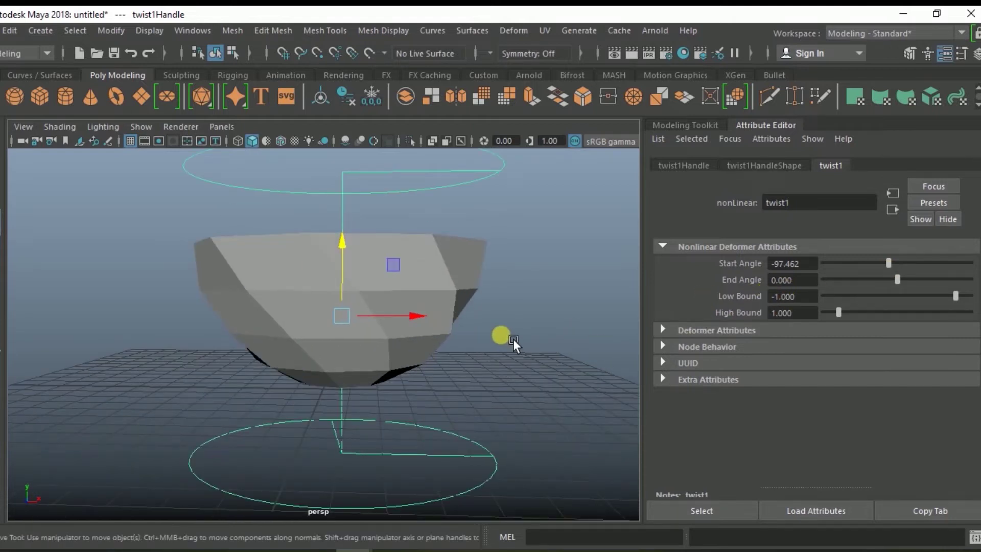
{"action": "left_click_drag", "start_coordinate": [513, 339], "coordinate": [513, 352], "text": "alt"}
{"action": "left_click", "coordinate": [787, 303]}
Experiment with twist1's Low/High Bound and Start Angle, restoring bounds to -1 and 1
{"action": "left_click", "coordinate": [957, 297]}
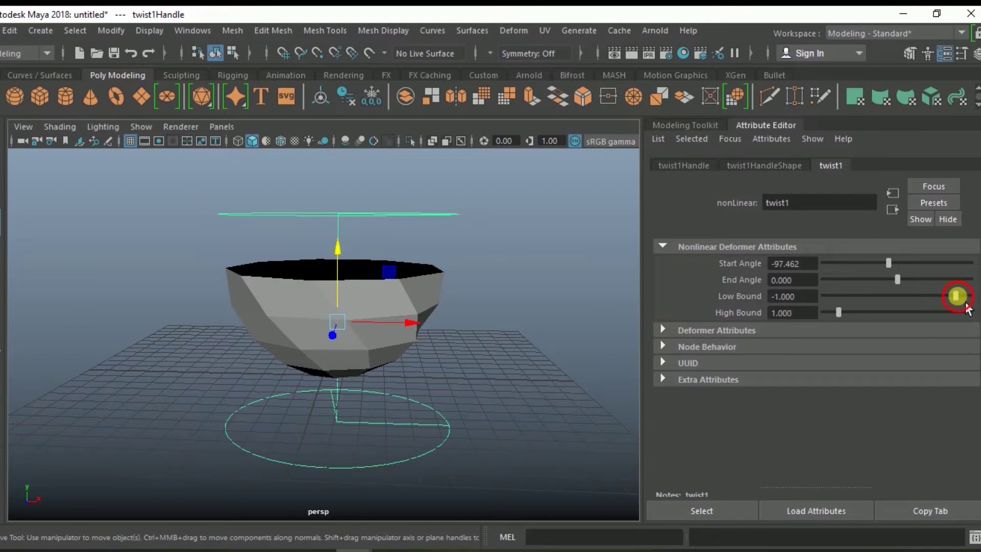
{"action": "mouse_move", "coordinate": [966, 302]}
{"action": "left_mouse_down"}
{"action": "mouse_move", "coordinate": [926, 304]}
{"action": "mouse_move", "coordinate": [937, 306]}
{"action": "left_mouse_up"}
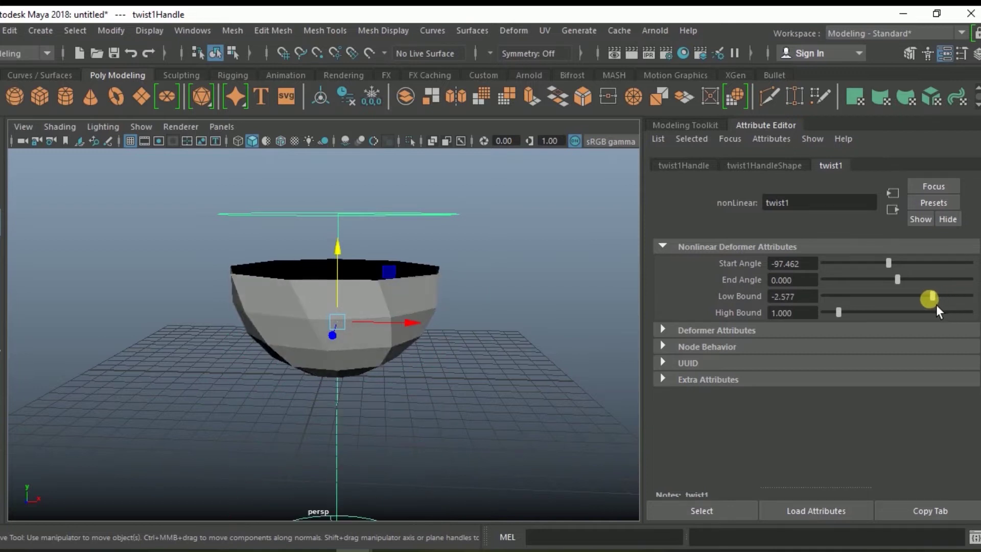
{"action": "left_click_drag", "start_coordinate": [936, 304], "coordinate": [946, 305]}
{"action": "key", "text": "ctrl+z"}
{"action": "mouse_move", "coordinate": [845, 318]}
{"action": "left_mouse_down"}
{"action": "mouse_move", "coordinate": [862, 319]}
{"action": "mouse_move", "coordinate": [817, 322]}
{"action": "left_mouse_up"}
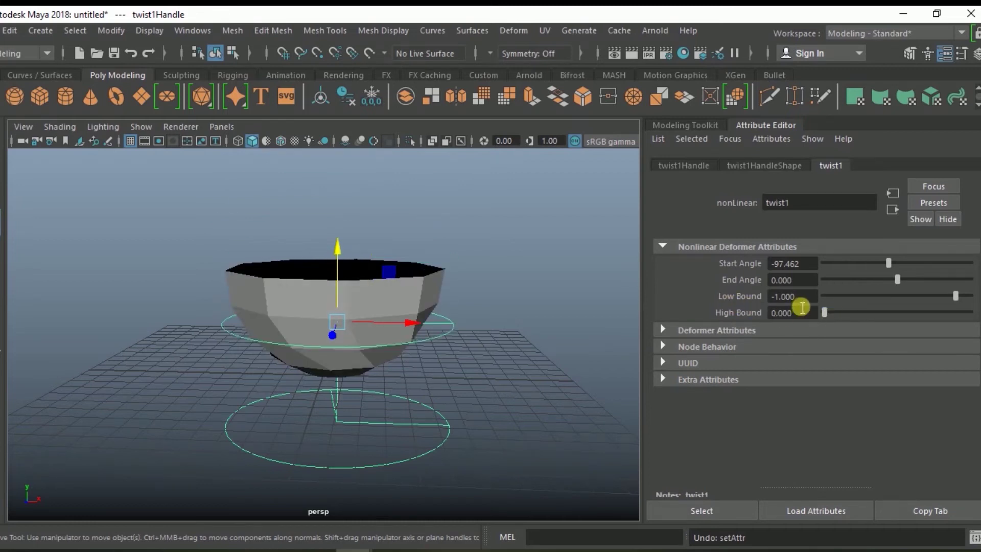
{"action": "left_click_drag", "start_coordinate": [899, 274], "coordinate": [889, 278]}
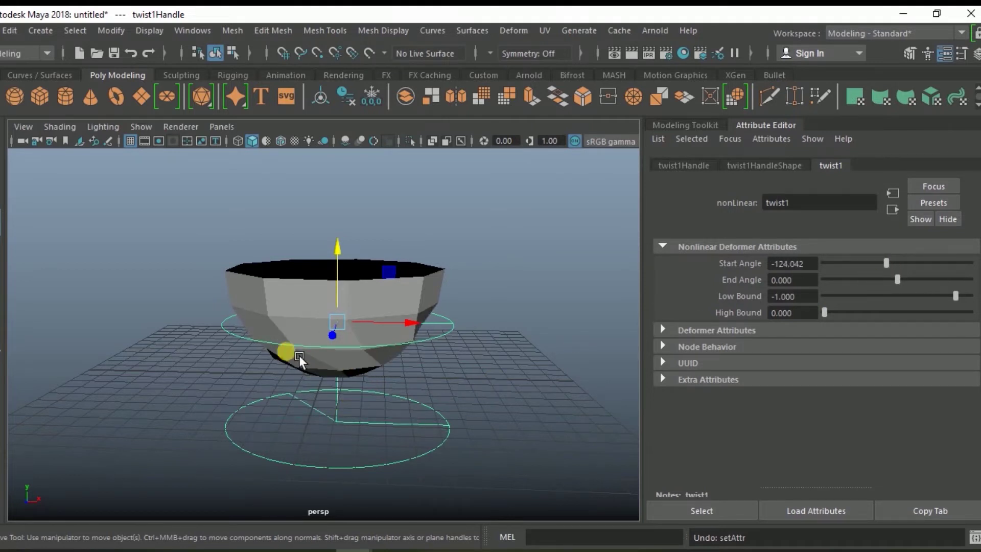
{"action": "mouse_move", "coordinate": [891, 271]}
{"action": "left_mouse_down"}
{"action": "mouse_move", "coordinate": [907, 270]}
{"action": "mouse_move", "coordinate": [895, 269]}
{"action": "left_mouse_up"}
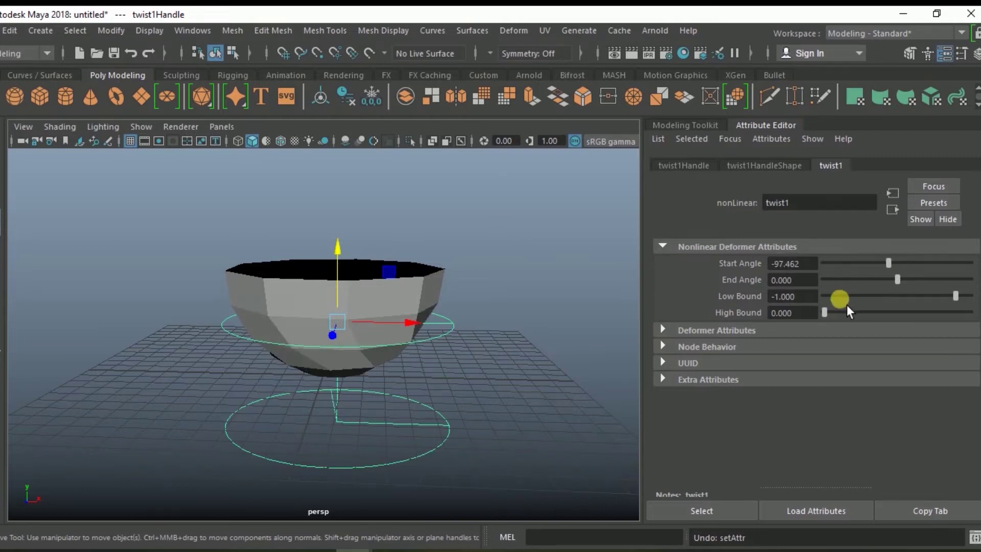
{"action": "left_click_drag", "start_coordinate": [826, 312], "coordinate": [841, 320]}
Test a -10 low bound, 0 high bound and negative End Angle, resetting End Angle to 0
{"action": "mouse_move", "coordinate": [953, 301]}
{"action": "left_mouse_down"}
{"action": "mouse_move", "coordinate": [962, 301]}
{"action": "mouse_move", "coordinate": [805, 301]}
{"action": "mouse_move", "coordinate": [855, 277]}
{"action": "mouse_move", "coordinate": [912, 286]}
{"action": "mouse_move", "coordinate": [903, 290]}
{"action": "left_mouse_up"}
{"action": "mouse_move", "coordinate": [848, 321]}
{"action": "left_mouse_down"}
{"action": "mouse_move", "coordinate": [809, 322]}
{"action": "mouse_move", "coordinate": [833, 306]}
{"action": "mouse_move", "coordinate": [974, 297]}
{"action": "left_mouse_up"}
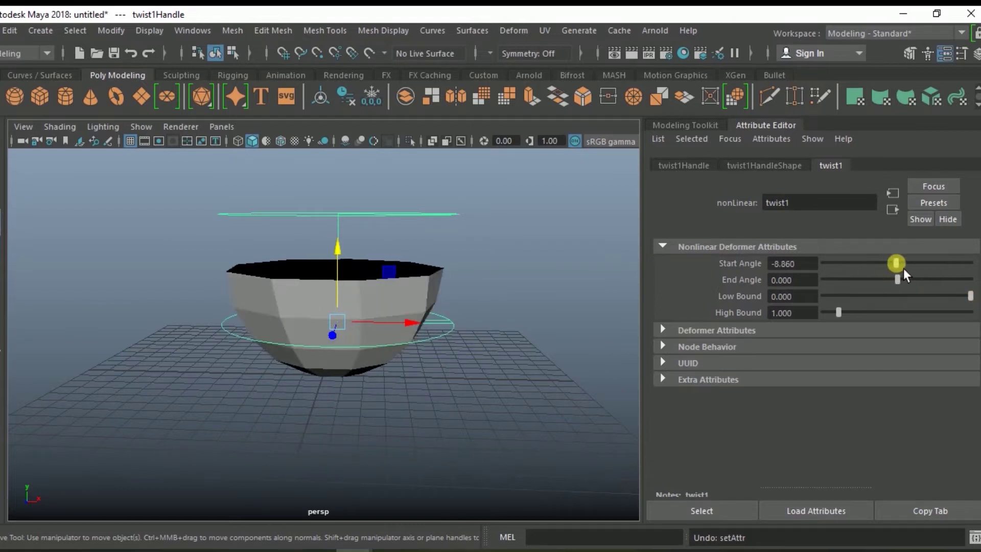
{"action": "mouse_move", "coordinate": [897, 278]}
{"action": "left_mouse_down"}
{"action": "mouse_move", "coordinate": [889, 292]}
{"action": "mouse_move", "coordinate": [898, 281]}
{"action": "mouse_move", "coordinate": [879, 288]}
{"action": "mouse_move", "coordinate": [903, 289]}
{"action": "left_mouse_up"}
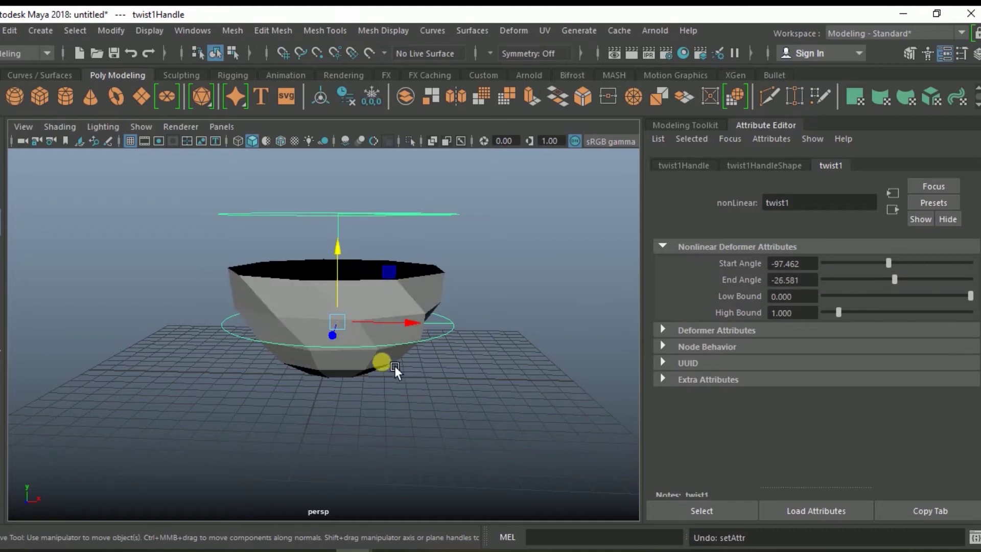
{"action": "mouse_move", "coordinate": [896, 281]}
{"action": "left_mouse_down"}
{"action": "mouse_move", "coordinate": [903, 287]}
{"action": "mouse_move", "coordinate": [892, 290]}
{"action": "mouse_move", "coordinate": [907, 270]}
{"action": "mouse_move", "coordinate": [894, 275]}
{"action": "left_mouse_up"}
Increase twist1's Start Angle to -124.042 and reselect the twist deformer
{"action": "mouse_move", "coordinate": [562, 358]}
{"action": "left_mouse_down", "text": "alt"}
{"action": "mouse_move", "coordinate": [472, 363]}
{"action": "mouse_move", "coordinate": [384, 344]}
{"action": "mouse_move", "coordinate": [478, 332]}
{"action": "mouse_move", "coordinate": [477, 340]}
{"action": "mouse_move", "coordinate": [418, 321]}
{"action": "left_mouse_up", "text": "alt"}
{"action": "left_click", "coordinate": [537, 342]}
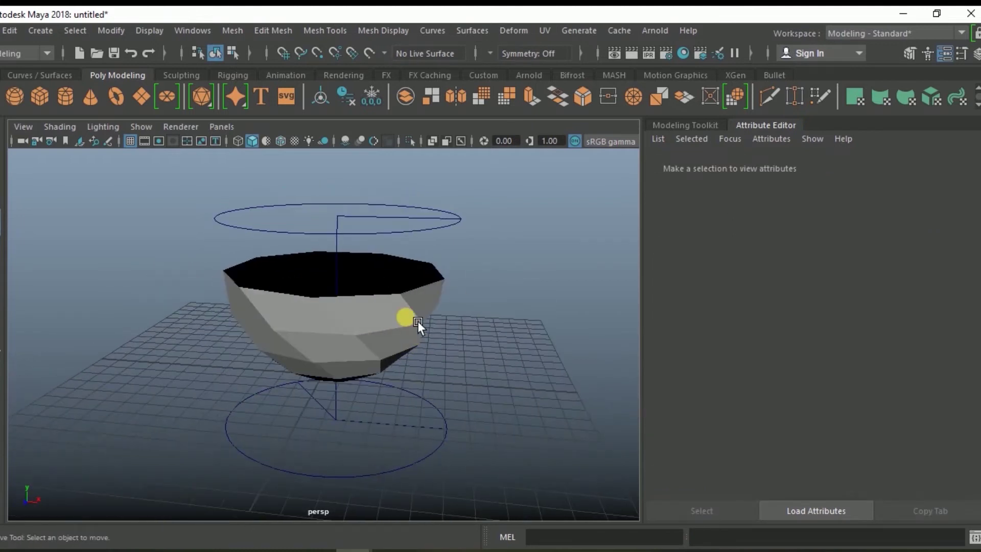
{"action": "left_click", "coordinate": [418, 321]}
{"action": "left_click", "coordinate": [444, 232]}
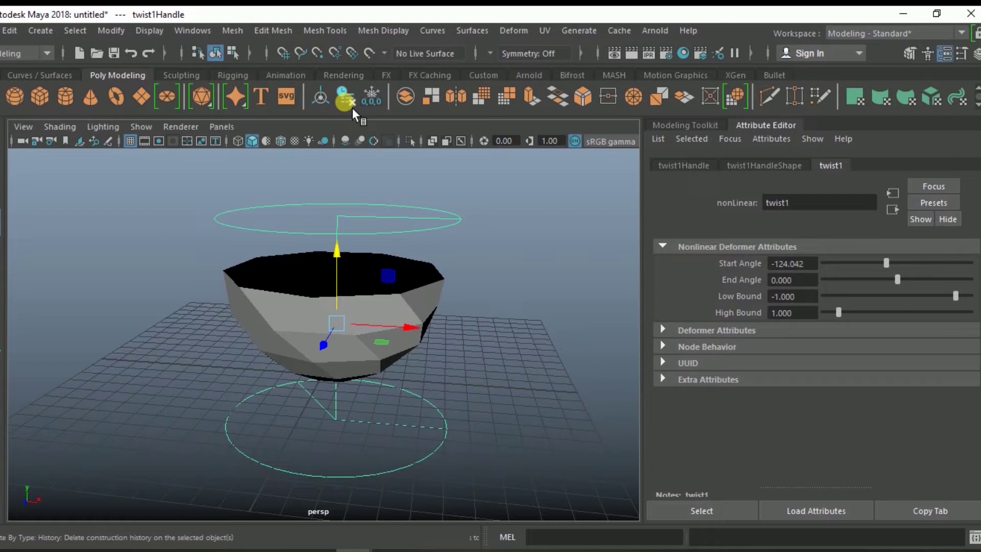
Delete the bowl's history to bake the twist in, then orbit around the mesh
{"action": "left_click", "coordinate": [435, 303]}
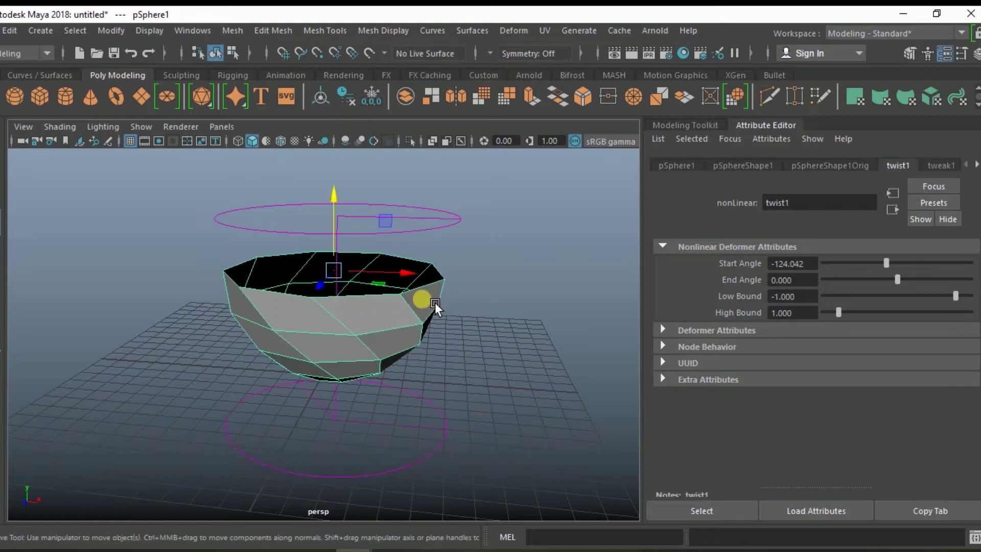
{"action": "left_click", "coordinate": [354, 103]}
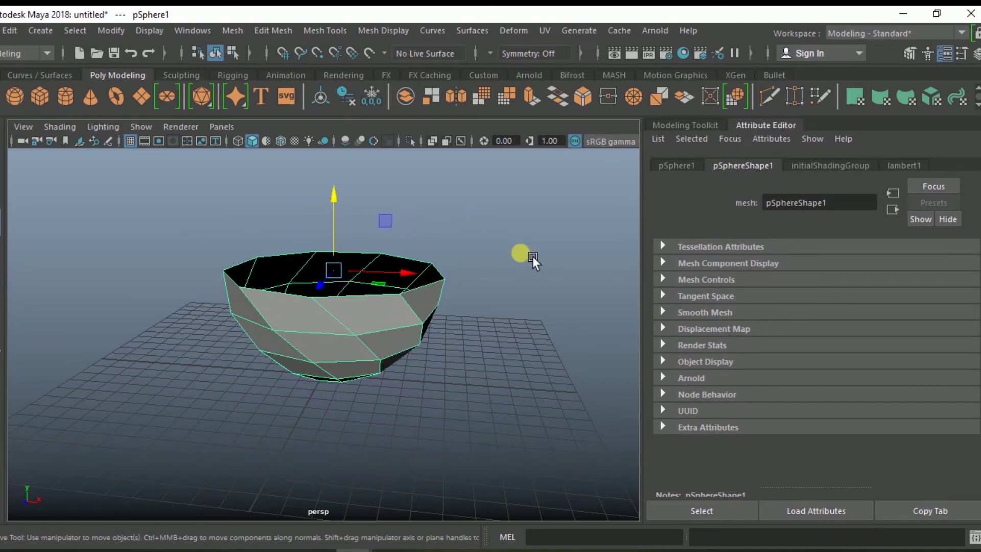
{"action": "left_click", "coordinate": [533, 256]}
{"action": "mouse_move", "coordinate": [522, 297]}
{"action": "left_mouse_down", "text": "alt"}
{"action": "mouse_move", "coordinate": [505, 366]}
{"action": "mouse_move", "coordinate": [406, 327]}
{"action": "mouse_move", "coordinate": [497, 302]}
{"action": "mouse_move", "coordinate": [515, 374]}
{"action": "mouse_move", "coordinate": [439, 331]}
{"action": "mouse_move", "coordinate": [426, 354]}
{"action": "mouse_move", "coordinate": [451, 373]}
{"action": "mouse_move", "coordinate": [253, 366]}
{"action": "mouse_move", "coordinate": [333, 372]}
{"action": "mouse_move", "coordinate": [409, 396]}
{"action": "mouse_move", "coordinate": [448, 393]}
{"action": "mouse_move", "coordinate": [432, 393]}
{"action": "mouse_move", "coordinate": [425, 364]}
{"action": "mouse_move", "coordinate": [416, 372]}
{"action": "left_mouse_up", "text": "alt"}
{"action": "left_click", "coordinate": [438, 330]}
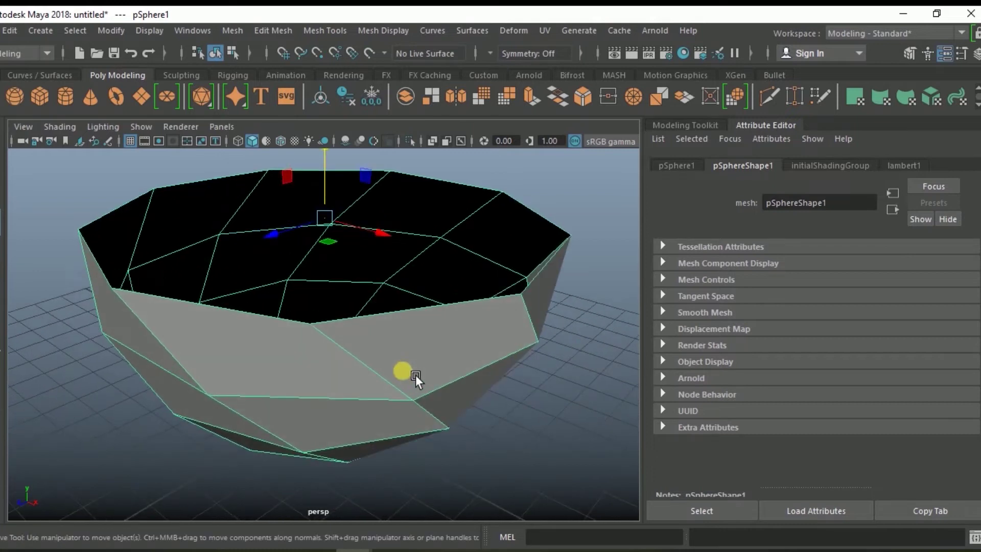
Zoom out and switch the bowl to Edge selection mode
{"action": "scroll", "coordinate": [419, 369], "scroll_direction": "down", "scroll_amount": 2}
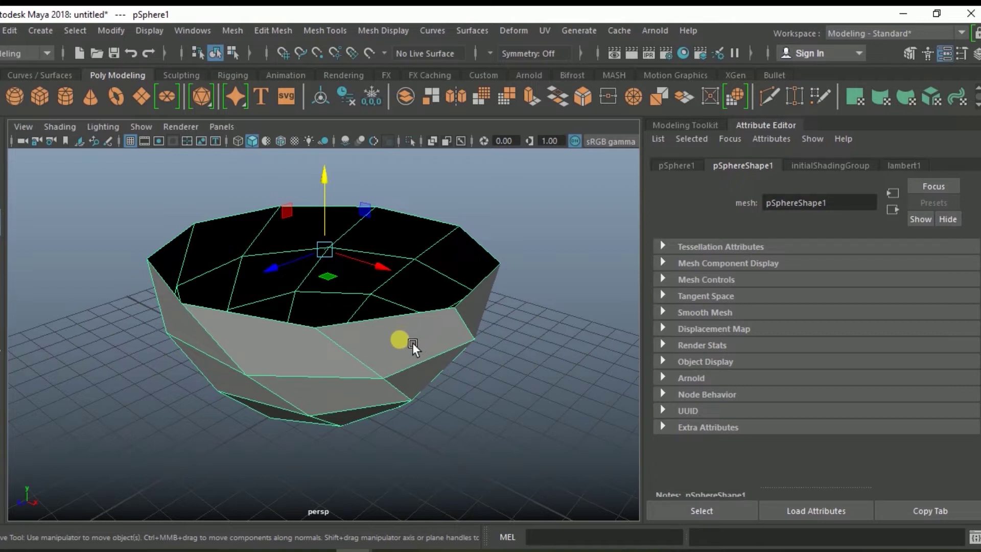
{"action": "left_click_drag", "start_coordinate": [412, 342], "coordinate": [413, 331], "text": "alt"}
{"action": "mouse_move", "coordinate": [400, 152]}
{"action": "right_mouse_down"}
{"action": "mouse_move", "coordinate": [393, 138]}
{"action": "mouse_move", "coordinate": [399, 267]}
{"action": "right_mouse_up"}
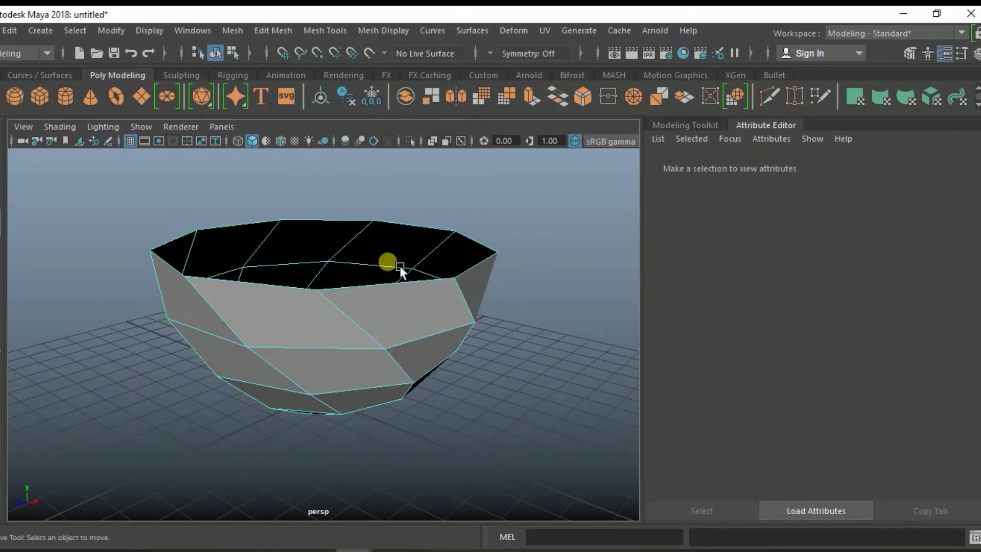
Start selecting the bowl's diagonal side edges, restarting on a new diagonal edge
{"action": "left_click", "coordinate": [373, 329]}
{"action": "mouse_move", "coordinate": [373, 329]}
{"action": "left_mouse_down", "text": "alt"}
{"action": "mouse_move", "coordinate": [437, 336]}
{"action": "mouse_move", "coordinate": [371, 335]}
{"action": "mouse_move", "coordinate": [390, 344]}
{"action": "mouse_move", "coordinate": [387, 335]}
{"action": "left_mouse_up", "text": "alt"}
{"action": "left_click", "coordinate": [394, 326], "text": "shift"}
{"action": "left_click", "coordinate": [386, 324], "text": "shift"}
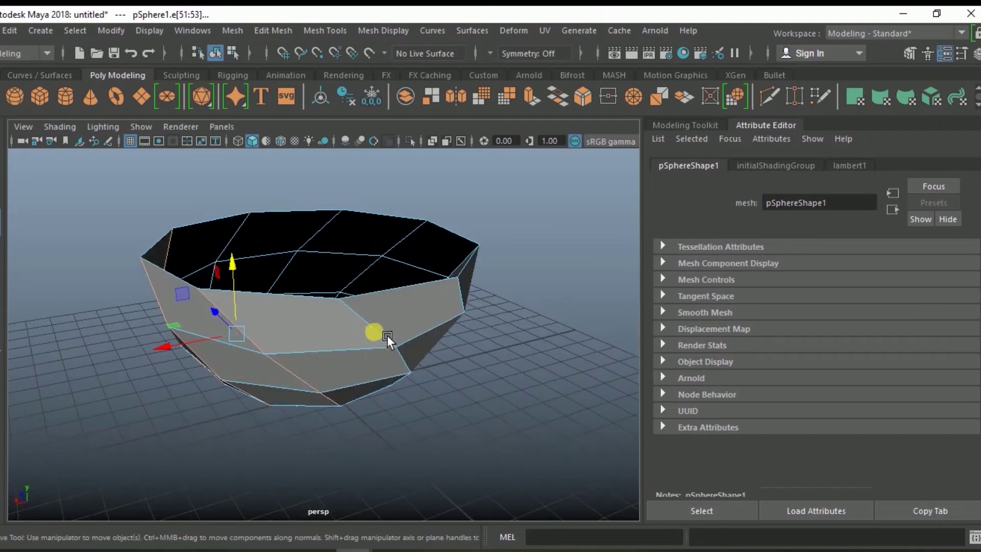
{"action": "left_click", "coordinate": [386, 327]}
{"action": "left_click_drag", "start_coordinate": [456, 344], "coordinate": [388, 347], "text": "alt"}
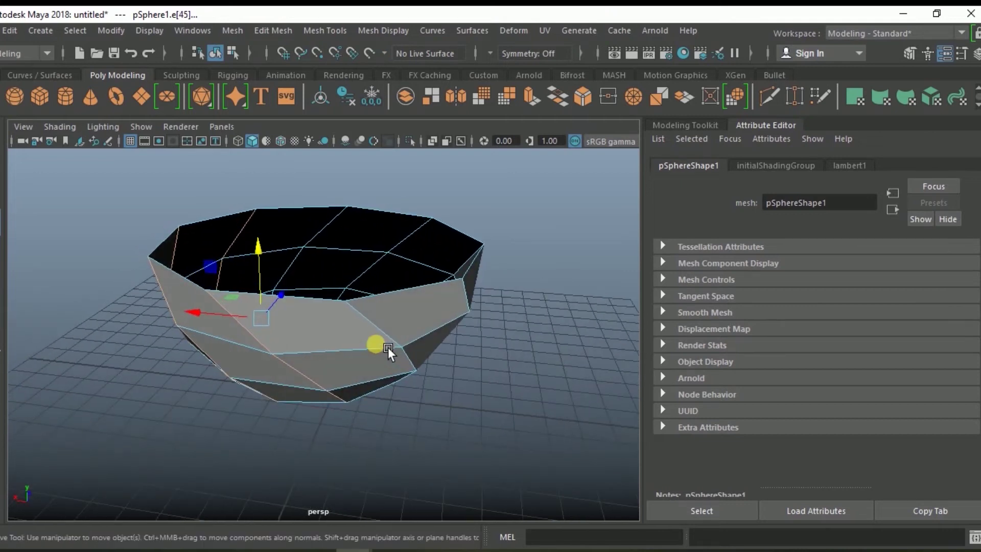
{"action": "left_click", "coordinate": [384, 329], "text": "shift"}
Complete the diagonal edge ring e[45:89] and bring up Bevel Edge
{"action": "mouse_move", "coordinate": [483, 360]}
{"action": "left_mouse_down", "text": "alt"}
{"action": "mouse_move", "coordinate": [431, 358]}
{"action": "mouse_move", "coordinate": [412, 327]}
{"action": "mouse_move", "coordinate": [490, 352]}
{"action": "mouse_move", "coordinate": [425, 342]}
{"action": "mouse_move", "coordinate": [504, 351]}
{"action": "mouse_move", "coordinate": [436, 348]}
{"action": "left_mouse_up", "text": "alt"}
{"action": "left_click", "coordinate": [411, 323], "text": "shift"}
{"action": "left_click", "coordinate": [428, 320], "text": "shift"}
{"action": "left_click", "coordinate": [443, 320], "text": "shift"}
{"action": "mouse_move", "coordinate": [544, 358]}
{"action": "left_mouse_down", "text": "alt"}
{"action": "mouse_move", "coordinate": [345, 364]}
{"action": "mouse_move", "coordinate": [436, 363]}
{"action": "mouse_move", "coordinate": [514, 333]}
{"action": "mouse_move", "coordinate": [523, 315]}
{"action": "mouse_move", "coordinate": [559, 327]}
{"action": "mouse_move", "coordinate": [354, 361]}
{"action": "mouse_move", "coordinate": [323, 396]}
{"action": "mouse_move", "coordinate": [375, 429]}
{"action": "mouse_move", "coordinate": [478, 381]}
{"action": "mouse_move", "coordinate": [518, 375]}
{"action": "left_mouse_up", "text": "alt"}
{"action": "left_click", "coordinate": [450, 330], "text": "shift"}
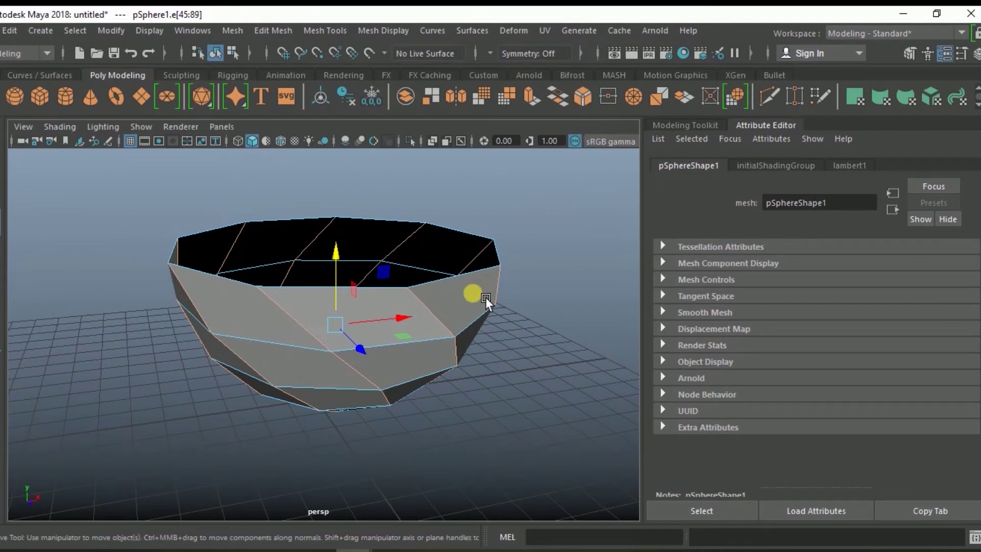
{"action": "right_click_drag", "start_coordinate": [473, 288], "coordinate": [582, 289], "text": "shift"}
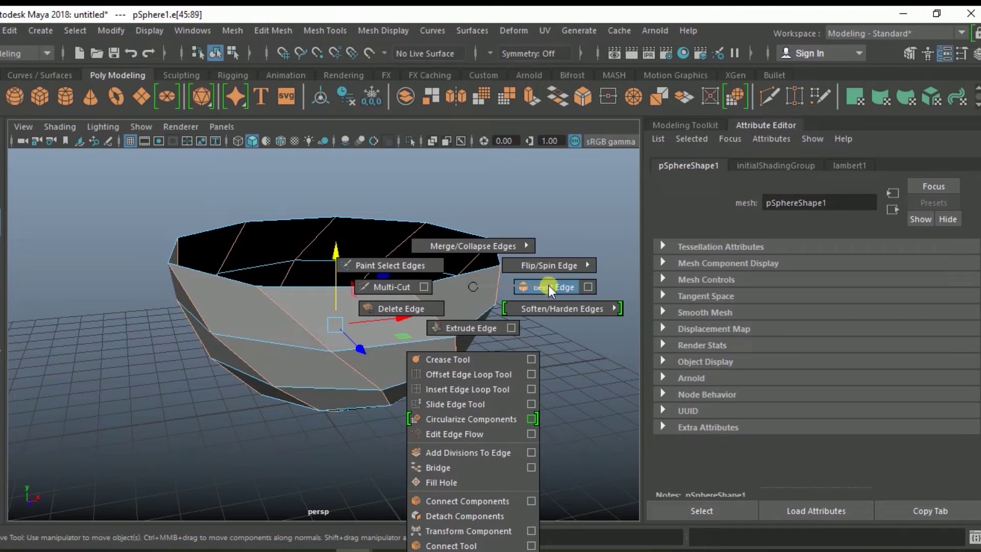
Apply a 2-segment bevel to the bowl's selected edges
{"action": "left_click", "coordinate": [587, 287]}
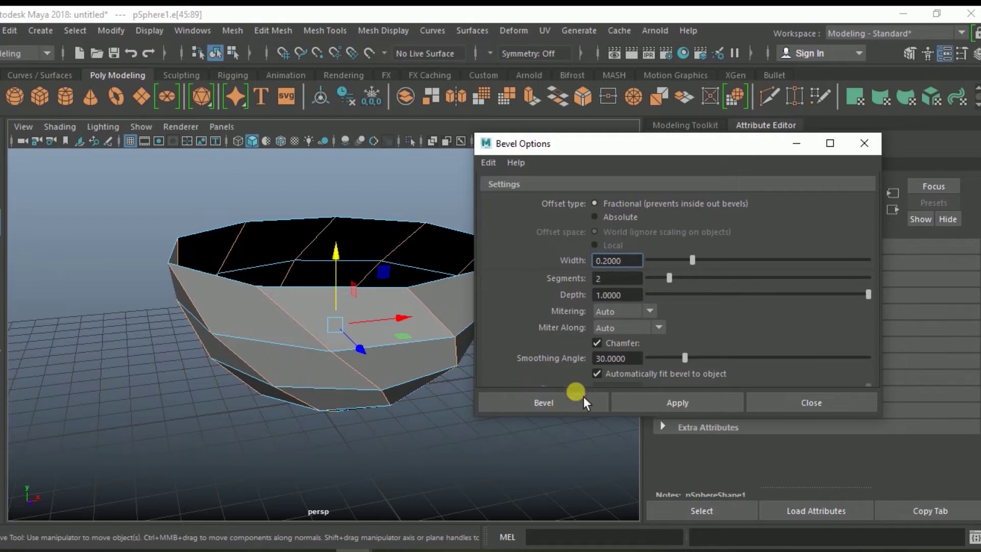
{"action": "mouse_move", "coordinate": [677, 287]}
{"action": "left_mouse_down"}
{"action": "mouse_move", "coordinate": [727, 286]}
{"action": "mouse_move", "coordinate": [683, 289]}
{"action": "left_mouse_up"}
{"action": "left_click", "coordinate": [564, 405]}
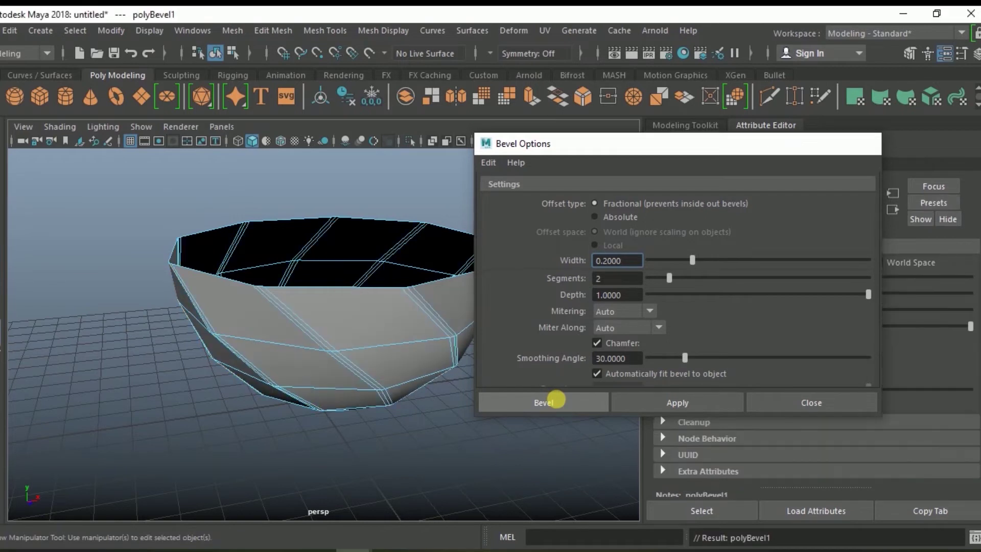
Set polyBevel1's Fraction to 0.2 in the Channel Box and finish the bevel edit
{"action": "left_click_drag", "start_coordinate": [461, 373], "coordinate": [383, 368], "text": "alt"}
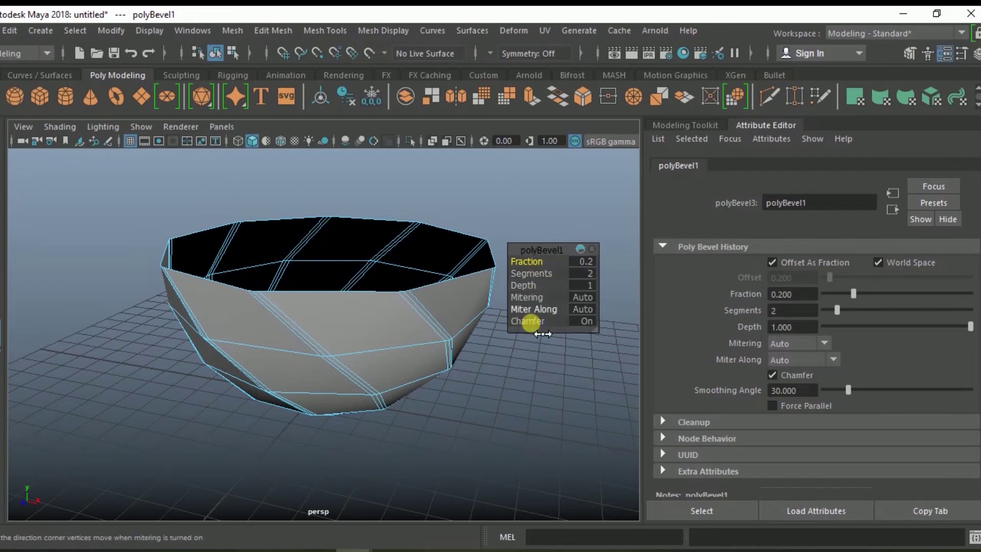
{"action": "middle_click_drag", "start_coordinate": [542, 380], "coordinate": [541, 383]}
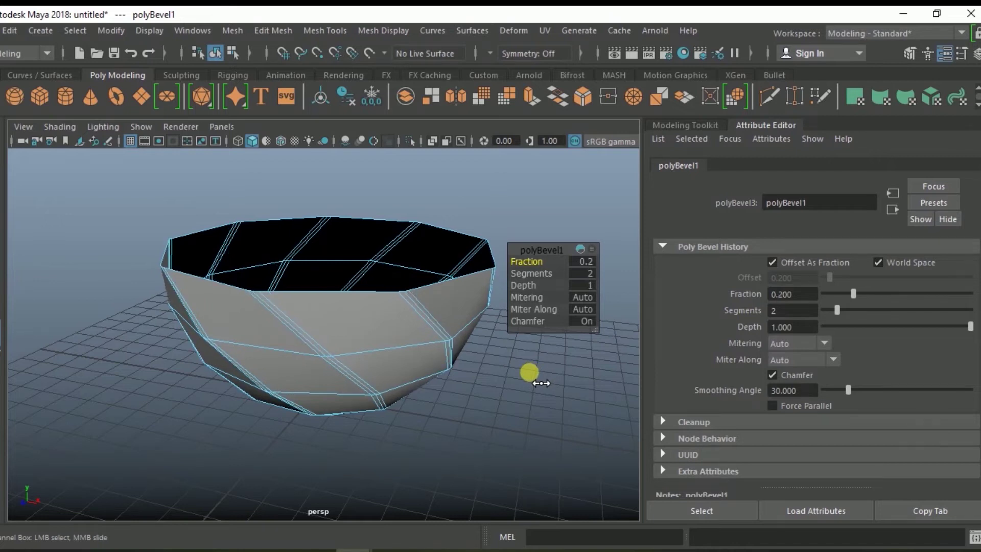
{"action": "left_click", "coordinate": [587, 261]}
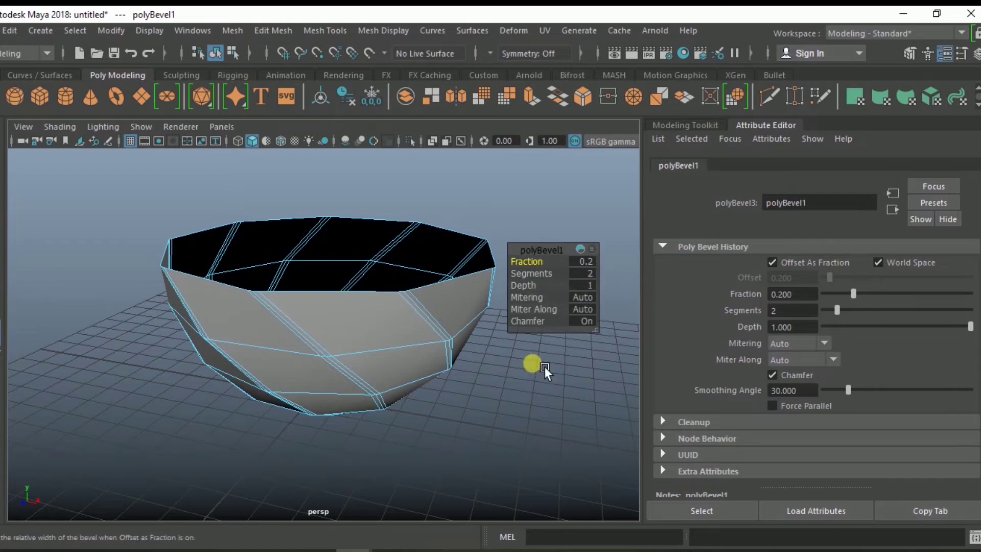
{"action": "key", "text": "w"}
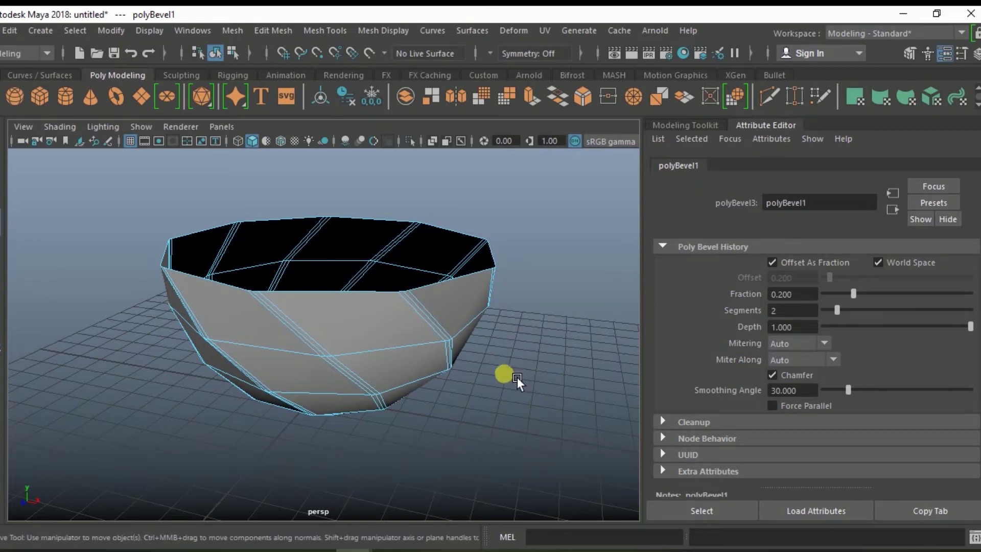
{"action": "left_click_drag", "start_coordinate": [520, 376], "coordinate": [564, 396], "text": "alt"}
{"action": "right_click_drag", "start_coordinate": [453, 362], "coordinate": [519, 130]}
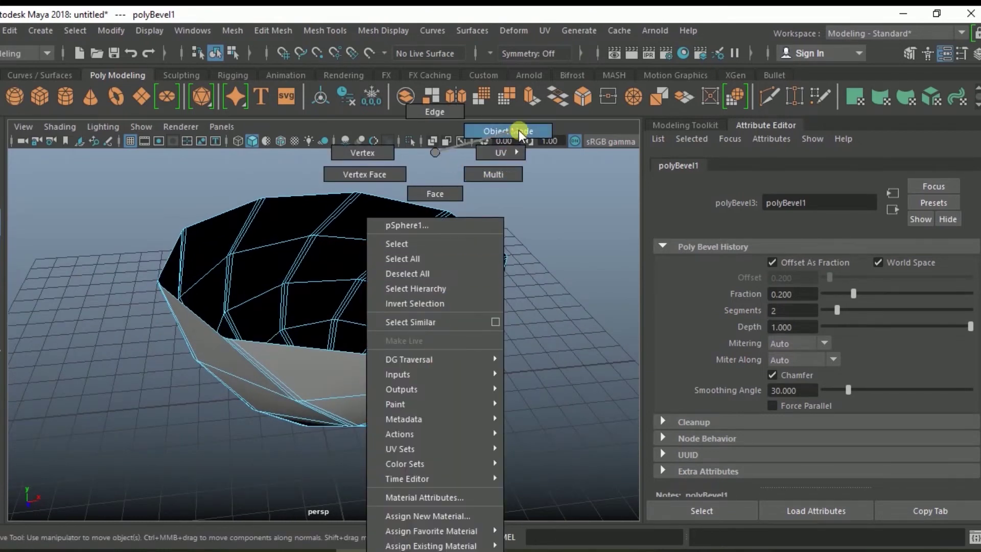
Switch to Object Mode and reselect the whole bowl
{"action": "right_click_drag", "start_coordinate": [519, 130], "coordinate": [514, 141]}
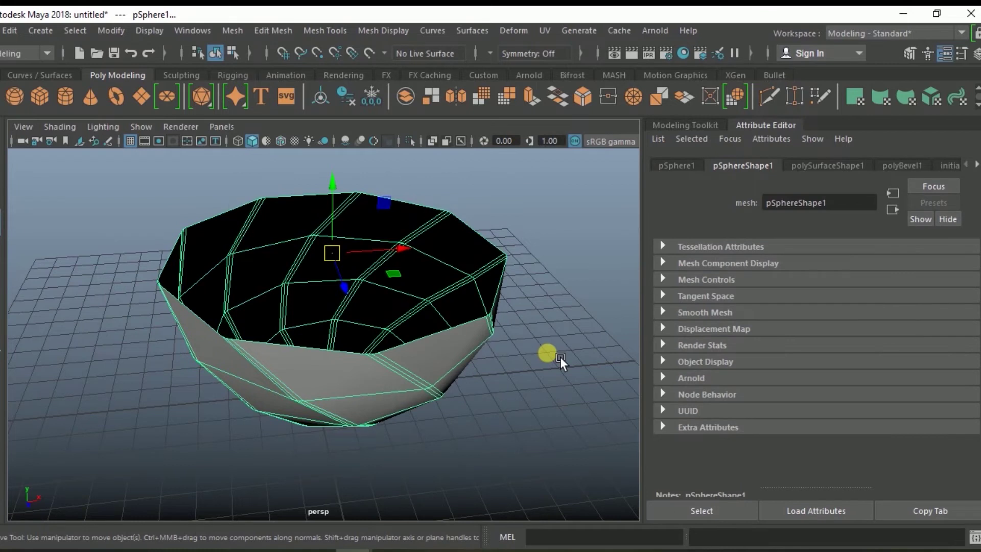
{"action": "left_click", "coordinate": [560, 357]}
{"action": "mouse_move", "coordinate": [560, 357]}
{"action": "left_mouse_down", "text": "alt"}
{"action": "mouse_move", "coordinate": [503, 345]}
{"action": "mouse_move", "coordinate": [579, 348]}
{"action": "mouse_move", "coordinate": [564, 361]}
{"action": "left_mouse_up", "text": "alt"}
{"action": "mouse_move", "coordinate": [462, 363]}
{"action": "left_mouse_down", "text": "alt"}
{"action": "mouse_move", "coordinate": [498, 366]}
{"action": "mouse_move", "coordinate": [489, 412]}
{"action": "left_mouse_up", "text": "alt"}
{"action": "left_click", "coordinate": [462, 333]}
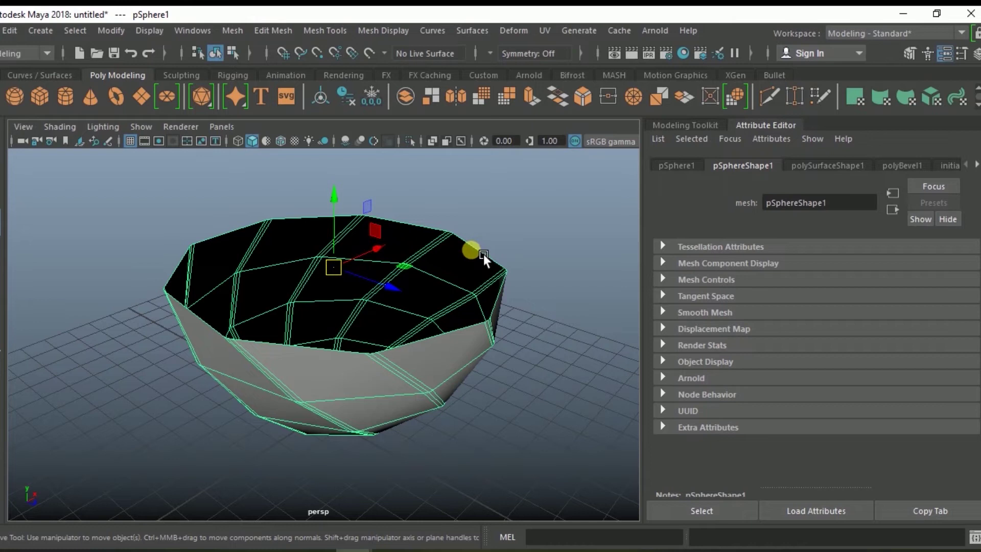
Extrude the bowl's faces with Thickness 0.2 and 3 Divisions
{"action": "right_click_drag", "start_coordinate": [483, 254], "coordinate": [472, 255], "text": "shift"}
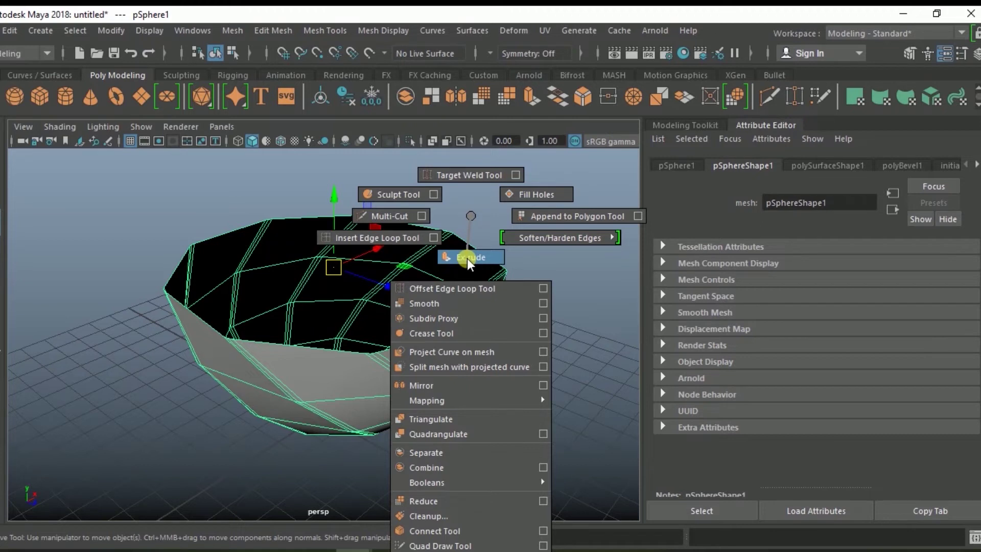
{"action": "left_click", "coordinate": [467, 259]}
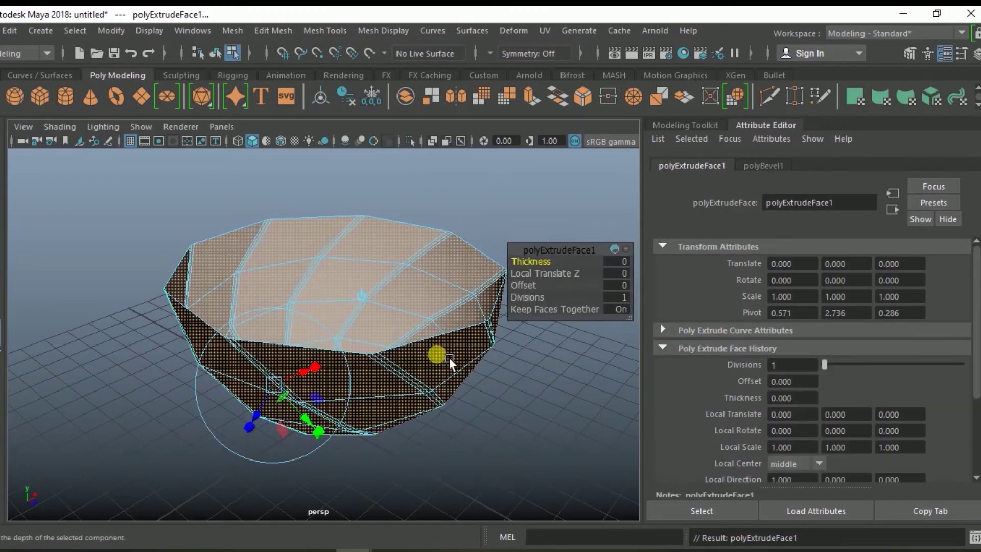
{"action": "left_click_drag", "start_coordinate": [444, 345], "coordinate": [419, 378], "text": "alt"}
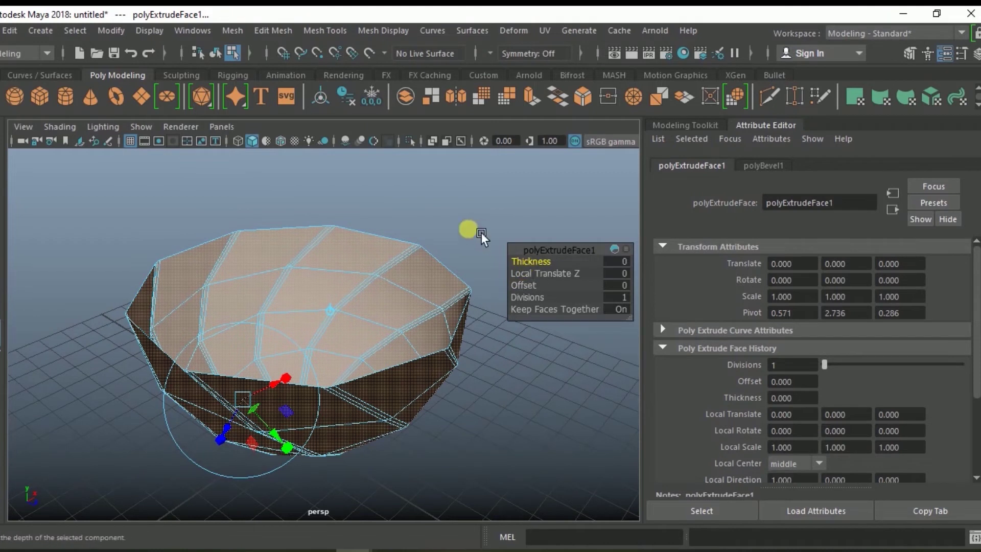
{"action": "left_click_drag", "start_coordinate": [479, 240], "coordinate": [479, 244]}
{"action": "mouse_move", "coordinate": [448, 360]}
{"action": "left_mouse_down", "text": "alt"}
{"action": "mouse_move", "coordinate": [410, 364]}
{"action": "mouse_move", "coordinate": [436, 357]}
{"action": "left_mouse_up", "text": "alt"}
{"action": "right_click_drag", "start_coordinate": [440, 350], "coordinate": [460, 366], "text": "alt"}
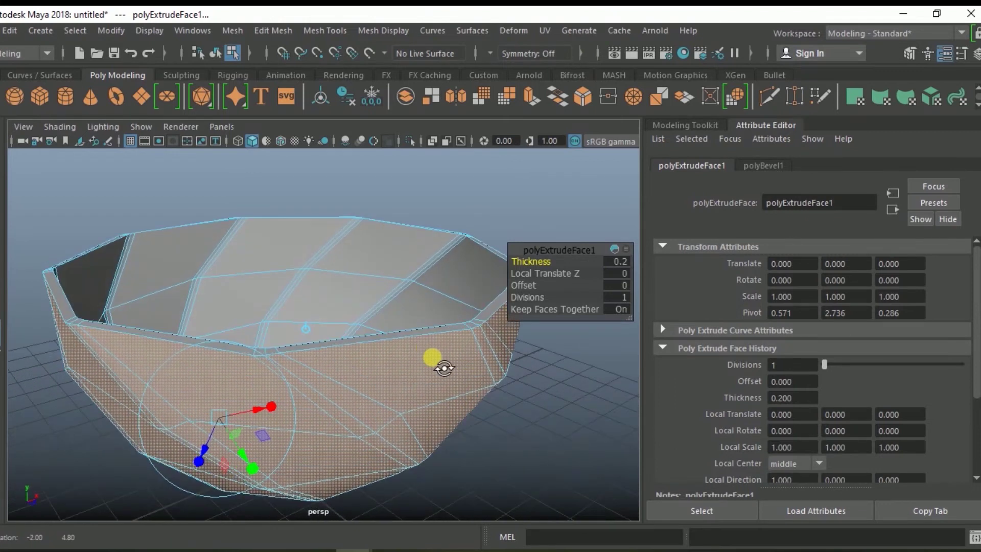
{"action": "middle_click_drag", "start_coordinate": [460, 366], "coordinate": [381, 365], "text": "alt"}
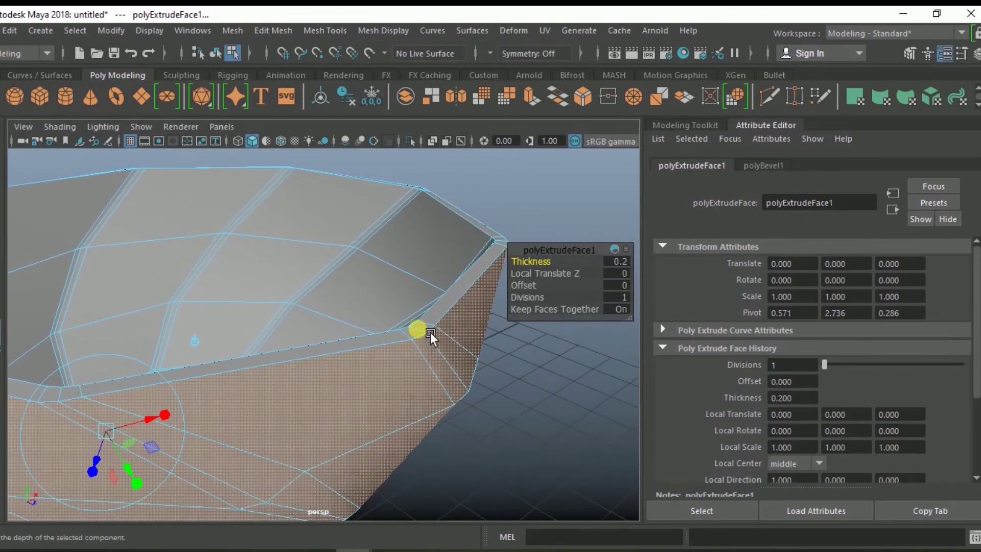
{"action": "left_click", "coordinate": [532, 297]}
{"action": "middle_click_drag", "start_coordinate": [530, 377], "coordinate": [541, 375]}
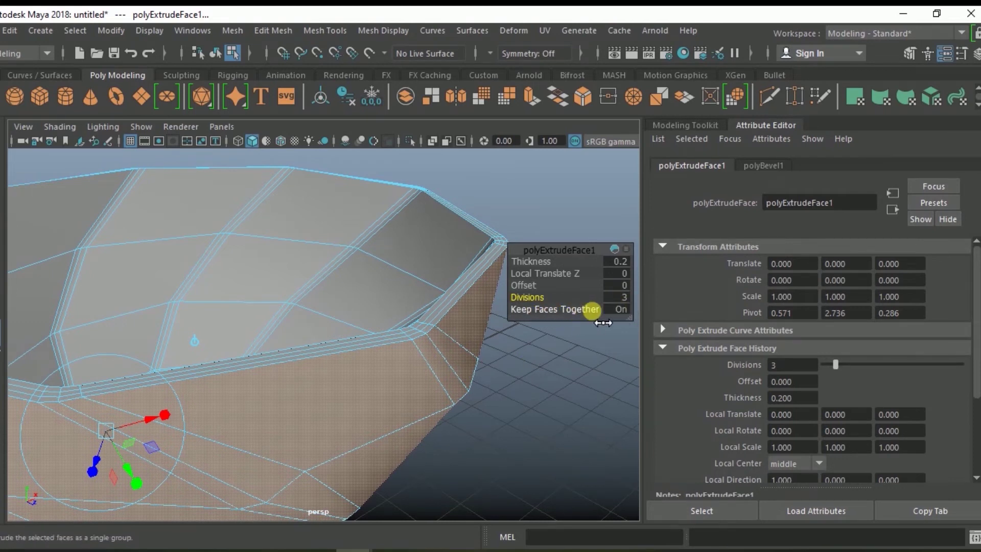
Clear the selection, inspect the thickened rim, and reselect the bowl
{"action": "left_click", "coordinate": [556, 370]}
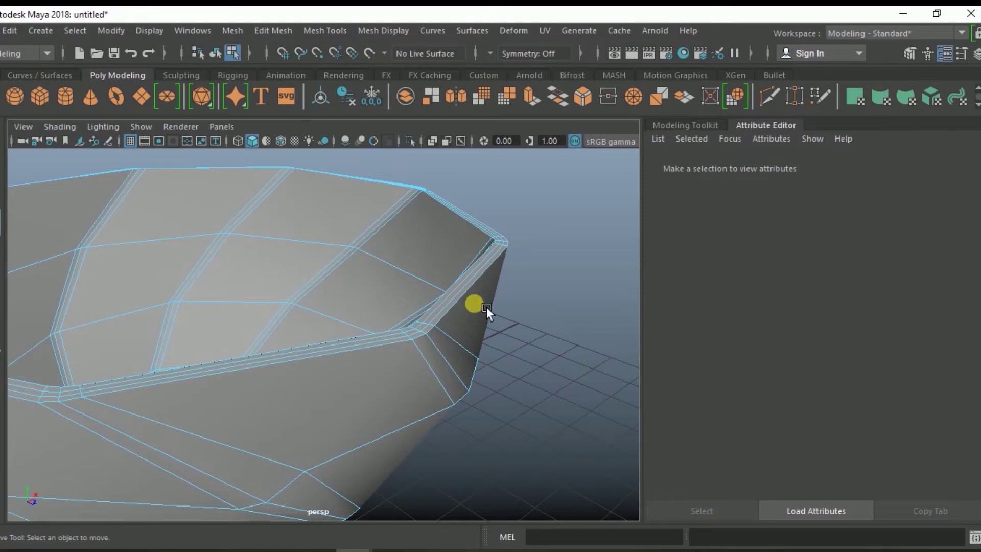
{"action": "right_click_drag", "start_coordinate": [486, 307], "coordinate": [541, 138]}
{"action": "left_click", "coordinate": [550, 267]}
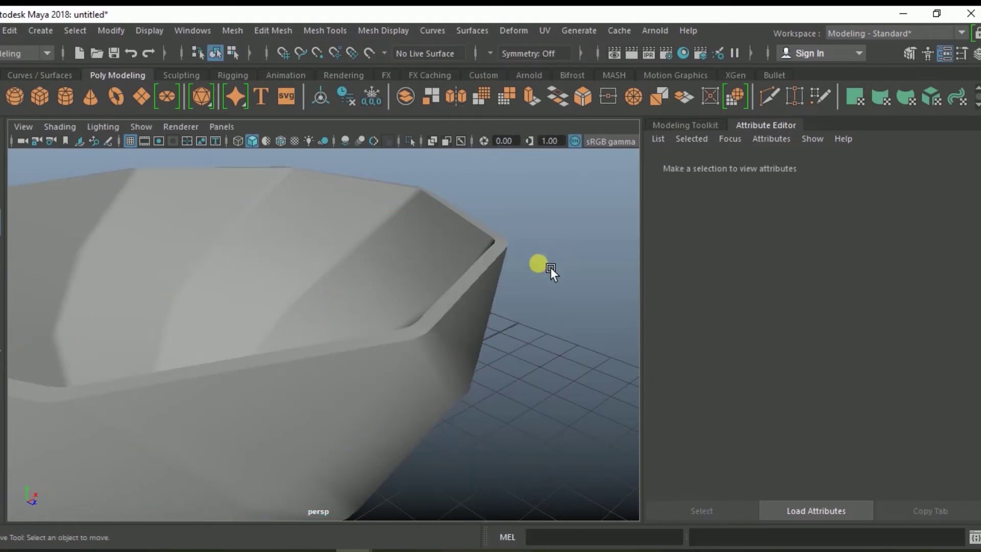
{"action": "scroll", "coordinate": [551, 267], "scroll_direction": "down", "scroll_amount": 5}
{"action": "mouse_move", "coordinate": [487, 308]}
{"action": "left_mouse_down", "text": "alt"}
{"action": "mouse_move", "coordinate": [497, 335]}
{"action": "mouse_move", "coordinate": [339, 372]}
{"action": "left_mouse_up", "text": "alt"}
{"action": "scroll", "coordinate": [343, 370], "scroll_direction": "up", "scroll_amount": 3}
{"action": "left_click_drag", "start_coordinate": [412, 379], "coordinate": [422, 413], "text": "alt"}
{"action": "left_click", "coordinate": [415, 387]}
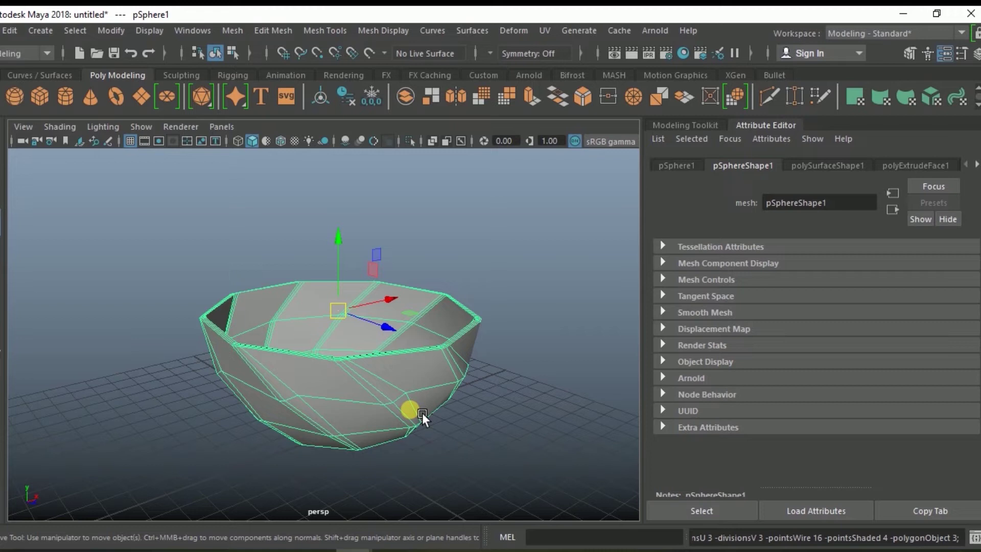
Turn on smooth mesh preview for the bowl, deselect it, and zoom out to view it
{"action": "key", "text": "3"}
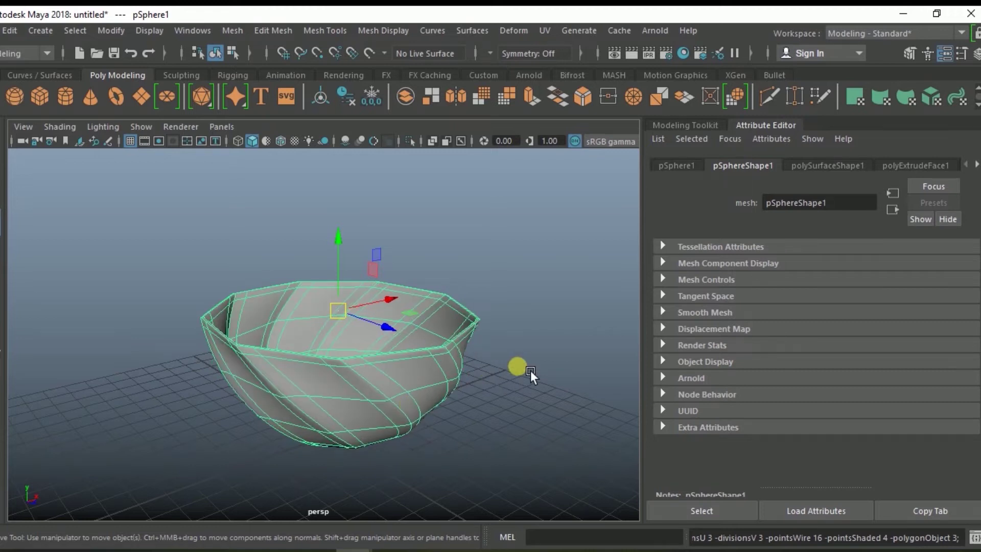
{"action": "left_click", "coordinate": [530, 370]}
{"action": "mouse_move", "coordinate": [526, 381]}
{"action": "left_mouse_down", "text": "alt"}
{"action": "mouse_move", "coordinate": [522, 406]}
{"action": "mouse_move", "coordinate": [372, 374]}
{"action": "mouse_move", "coordinate": [529, 377]}
{"action": "mouse_move", "coordinate": [446, 413]}
{"action": "mouse_move", "coordinate": [498, 416]}
{"action": "mouse_move", "coordinate": [506, 392]}
{"action": "mouse_move", "coordinate": [320, 415]}
{"action": "mouse_move", "coordinate": [351, 401]}
{"action": "mouse_move", "coordinate": [424, 422]}
{"action": "mouse_move", "coordinate": [431, 458]}
{"action": "mouse_move", "coordinate": [425, 422]}
{"action": "mouse_move", "coordinate": [453, 458]}
{"action": "mouse_move", "coordinate": [437, 406]}
{"action": "mouse_move", "coordinate": [446, 413]}
{"action": "mouse_move", "coordinate": [446, 404]}
{"action": "left_mouse_up", "text": "alt"}
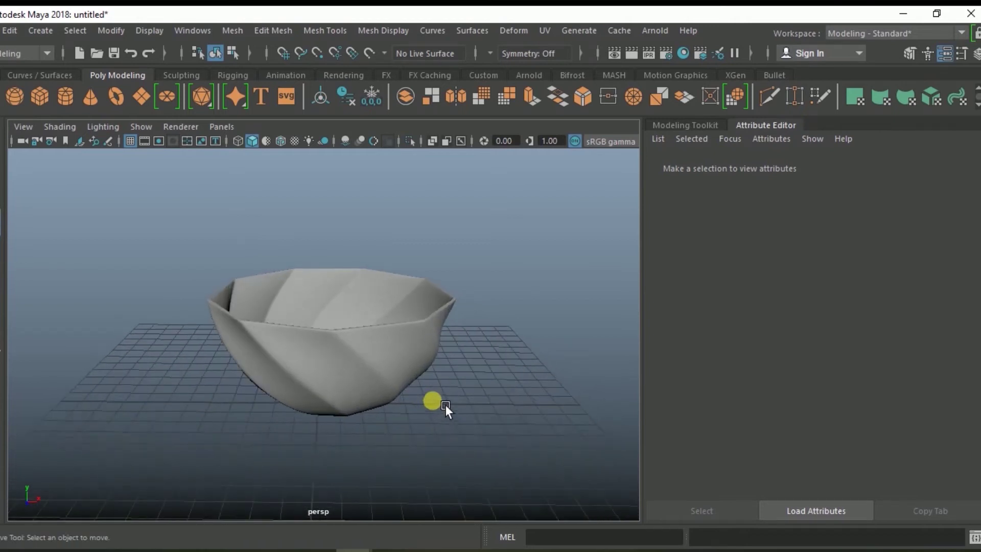
{"action": "scroll", "coordinate": [445, 405], "scroll_direction": "down", "scroll_amount": 3}
{"action": "scroll", "coordinate": [444, 405], "scroll_direction": "down", "scroll_amount": 2}
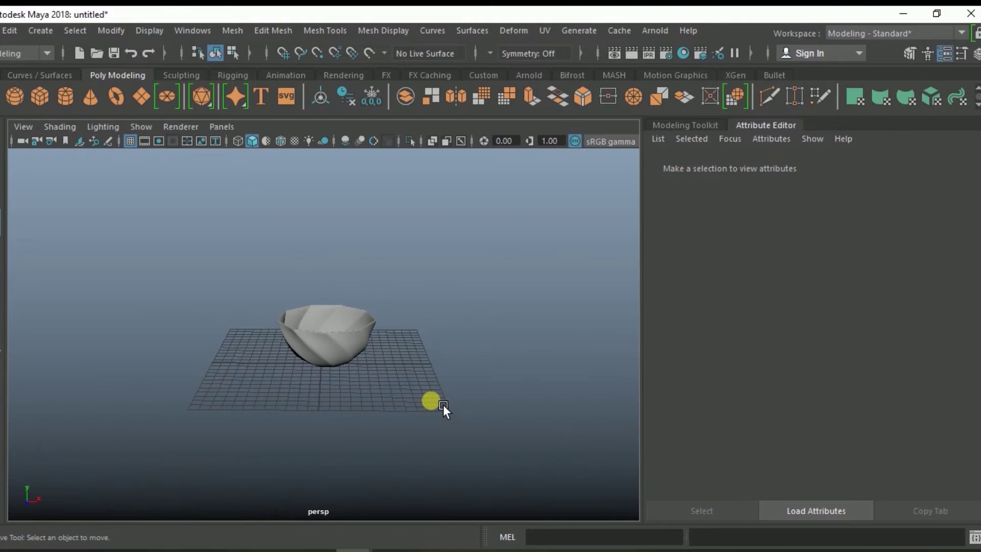
{"action": "scroll", "coordinate": [430, 406], "scroll_direction": "down", "scroll_amount": 1}
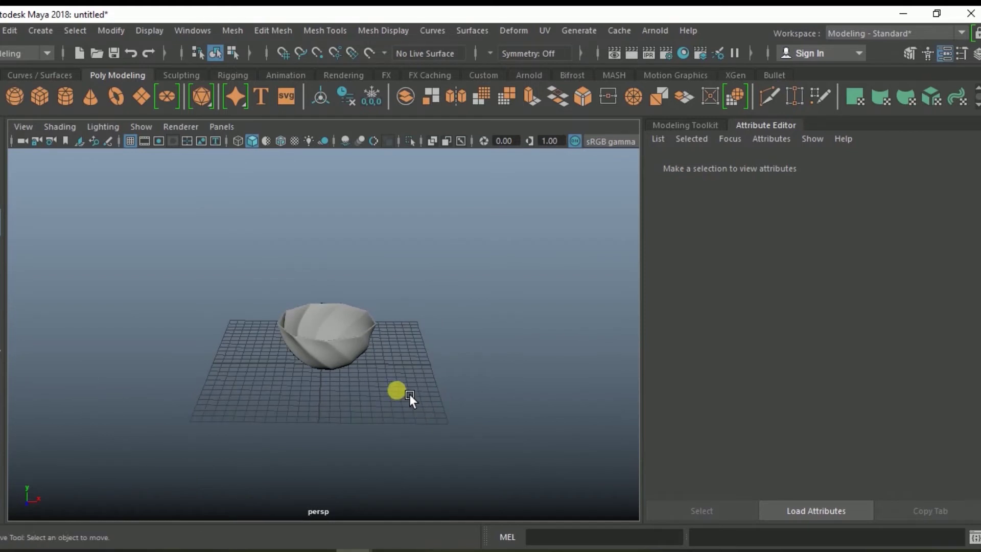
{"action": "mouse_move", "coordinate": [353, 330]}
{"action": "left_mouse_down", "text": "alt"}
{"action": "mouse_move", "coordinate": [363, 354]}
{"action": "mouse_move", "coordinate": [354, 361]}
{"action": "left_mouse_up", "text": "alt"}
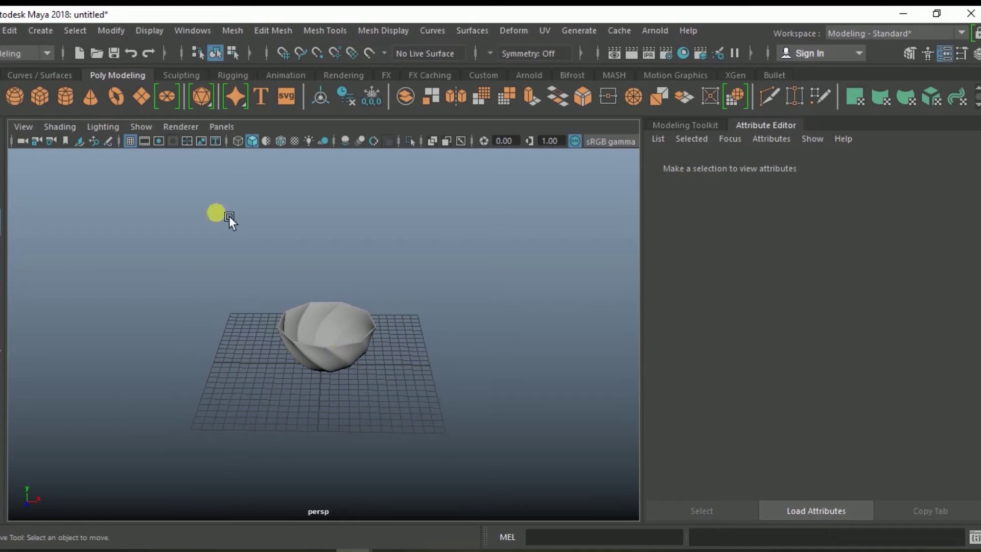
Draw a large polygon plane, pPlane1, on the grid under the bowl, then reselect the bowl
{"action": "left_click", "coordinate": [152, 103]}
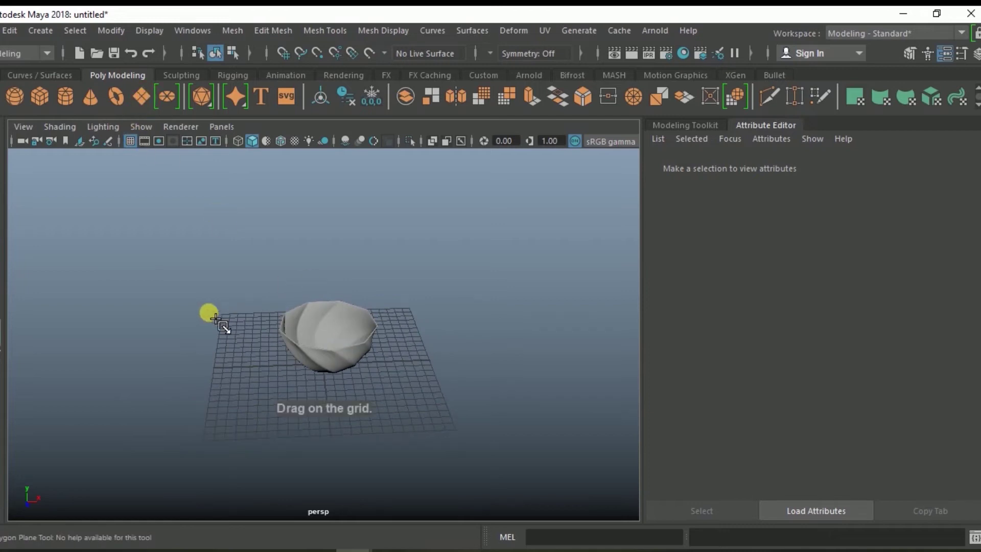
{"action": "mouse_move", "coordinate": [204, 310]}
{"action": "left_mouse_down"}
{"action": "mouse_move", "coordinate": [443, 436]}
{"action": "mouse_move", "coordinate": [500, 451]}
{"action": "left_mouse_up"}
{"action": "mouse_move", "coordinate": [405, 412]}
{"action": "left_mouse_down", "text": "alt"}
{"action": "mouse_move", "coordinate": [390, 394]}
{"action": "mouse_move", "coordinate": [426, 383]}
{"action": "mouse_move", "coordinate": [414, 379]}
{"action": "mouse_move", "coordinate": [446, 305]}
{"action": "left_mouse_up", "text": "alt"}
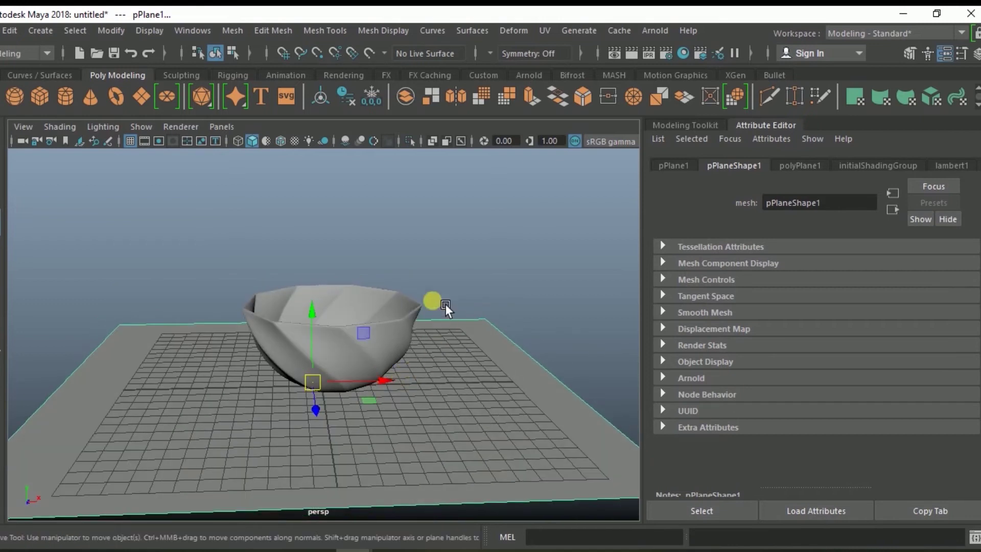
{"action": "left_click", "coordinate": [462, 261]}
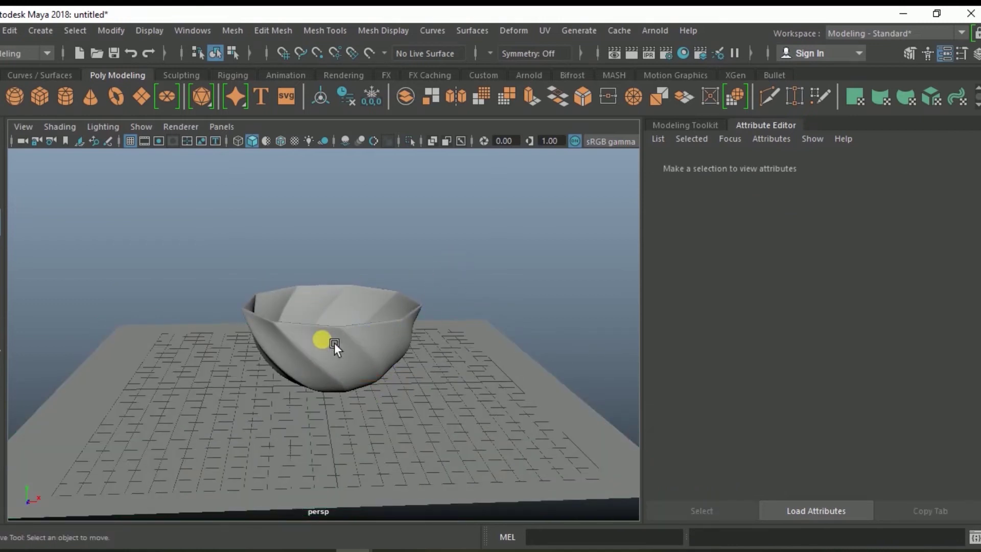
{"action": "left_click", "coordinate": [368, 298]}
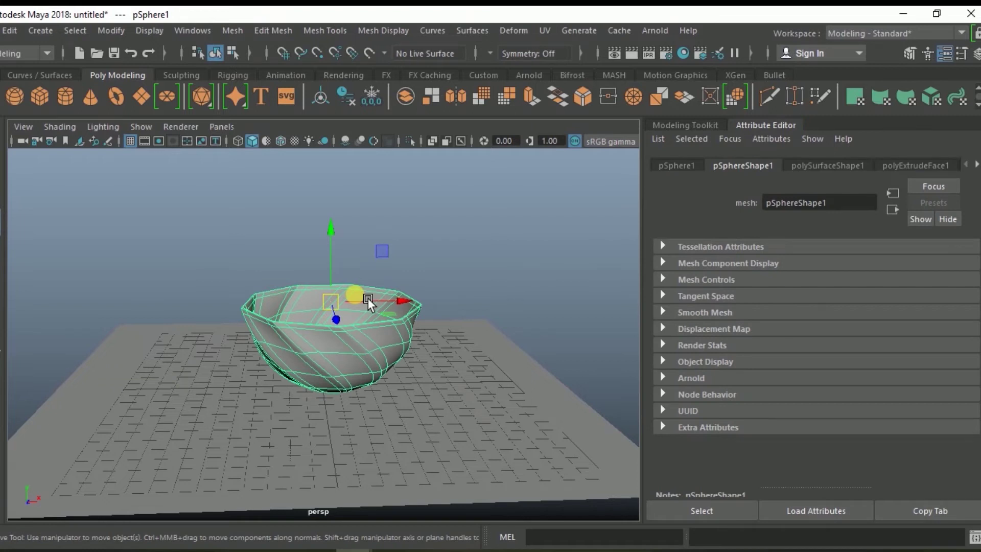
{"action": "right_click", "coordinate": [355, 294]}
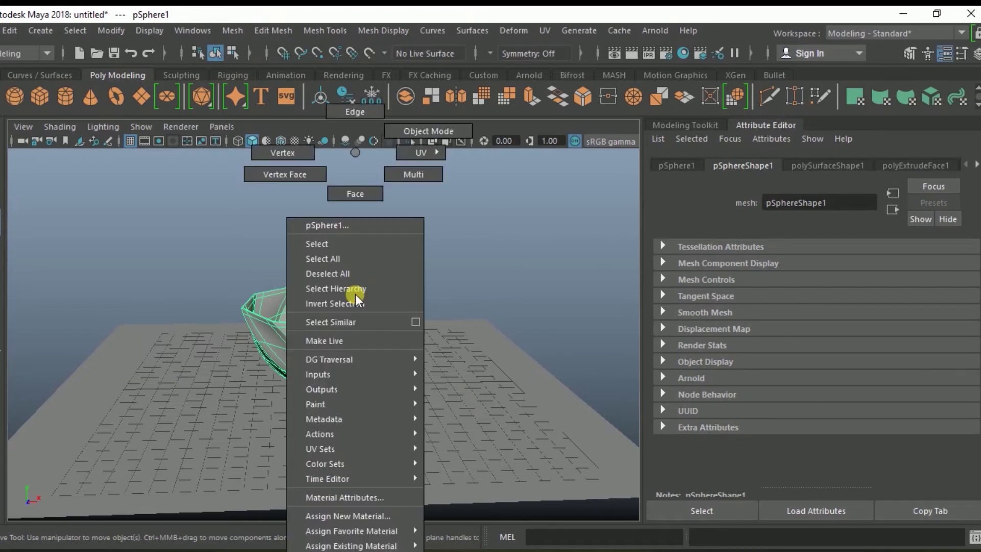
Assign a new Arnold aiStandardSurface material to the bowl
{"action": "left_click", "coordinate": [357, 518]}
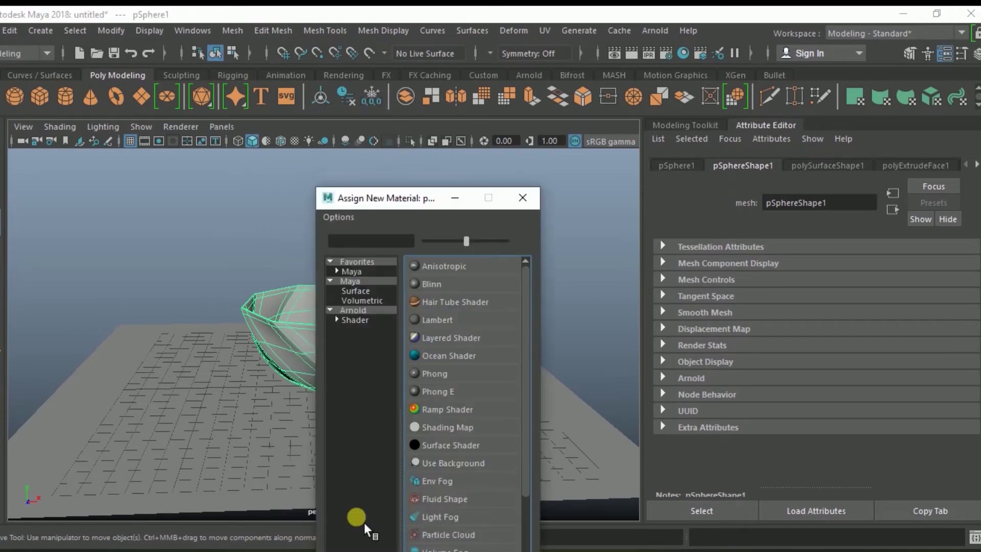
{"action": "left_click", "coordinate": [369, 313]}
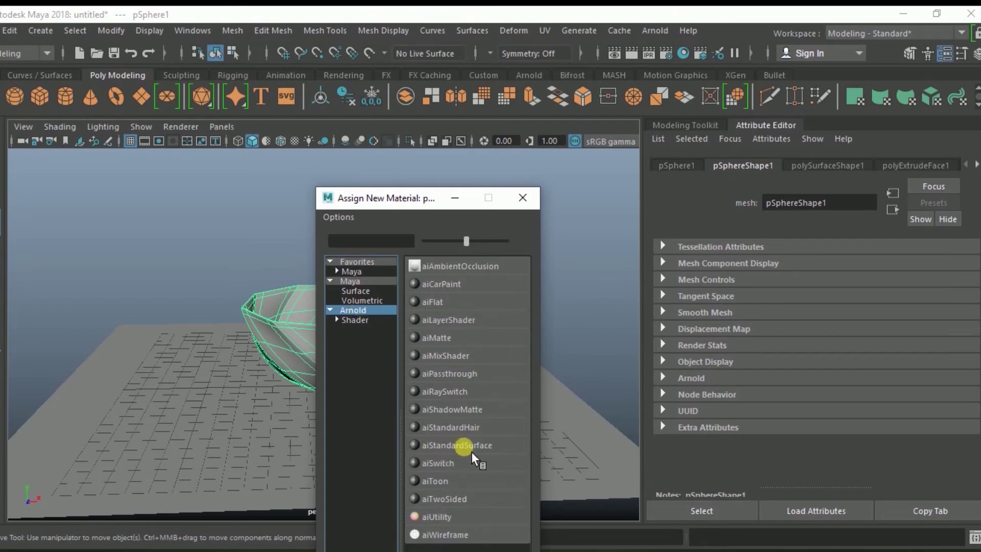
{"action": "left_click", "coordinate": [472, 449]}
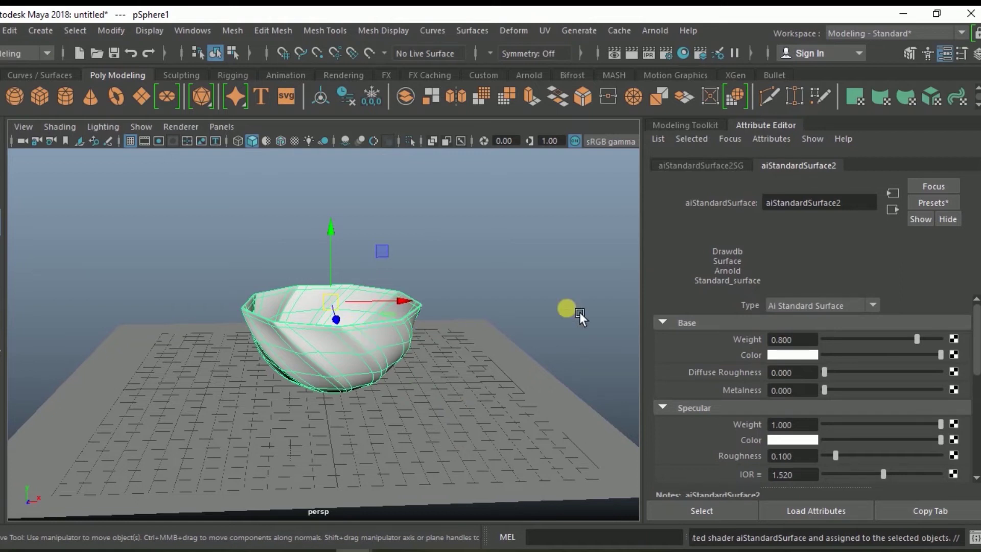
{"action": "left_click", "coordinate": [937, 203]}
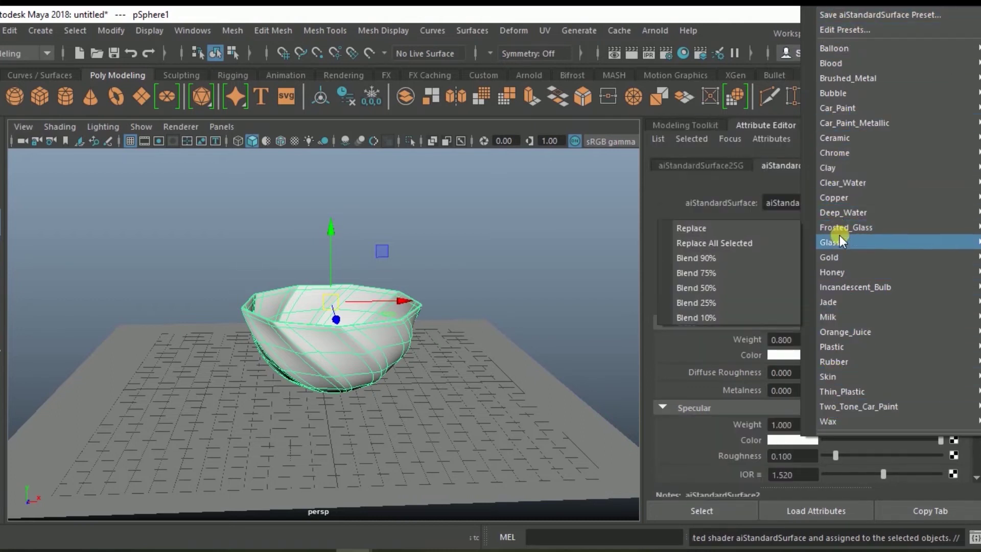
{"action": "mouse_move", "coordinate": [834, 198]}
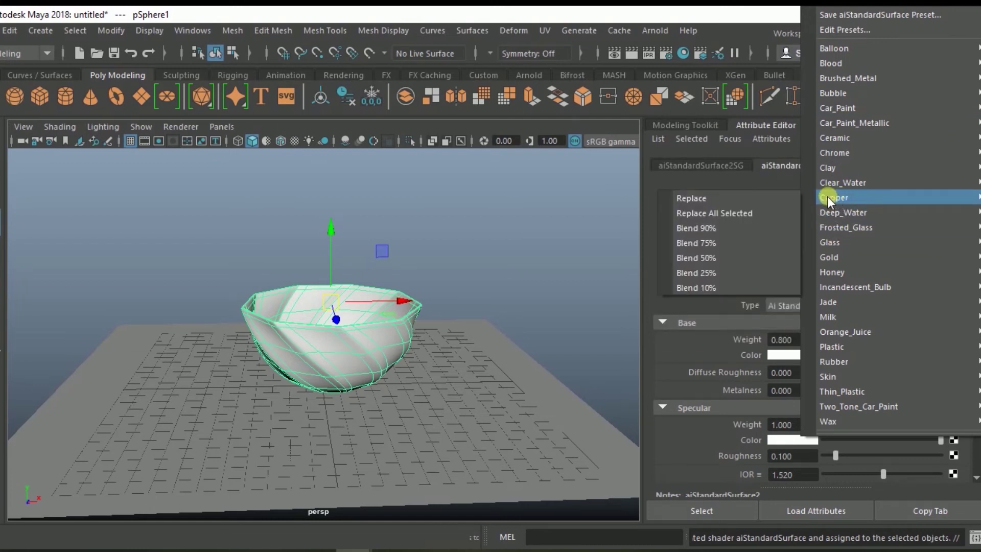
Replace the bowl's shader with the Copper preset (Metalness 1.0, Roughness 0.25) and deselect
{"action": "left_click", "coordinate": [696, 198]}
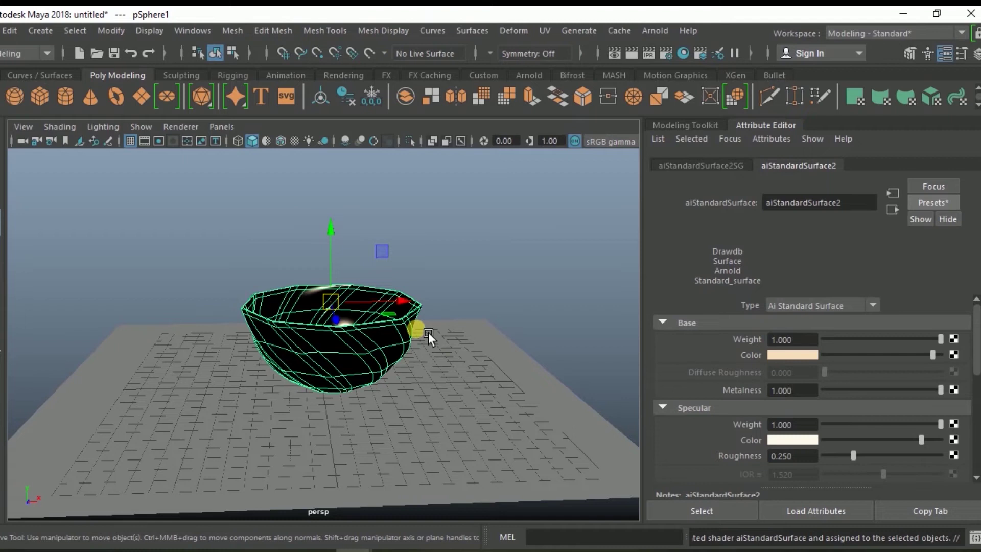
{"action": "left_click", "coordinate": [530, 249]}
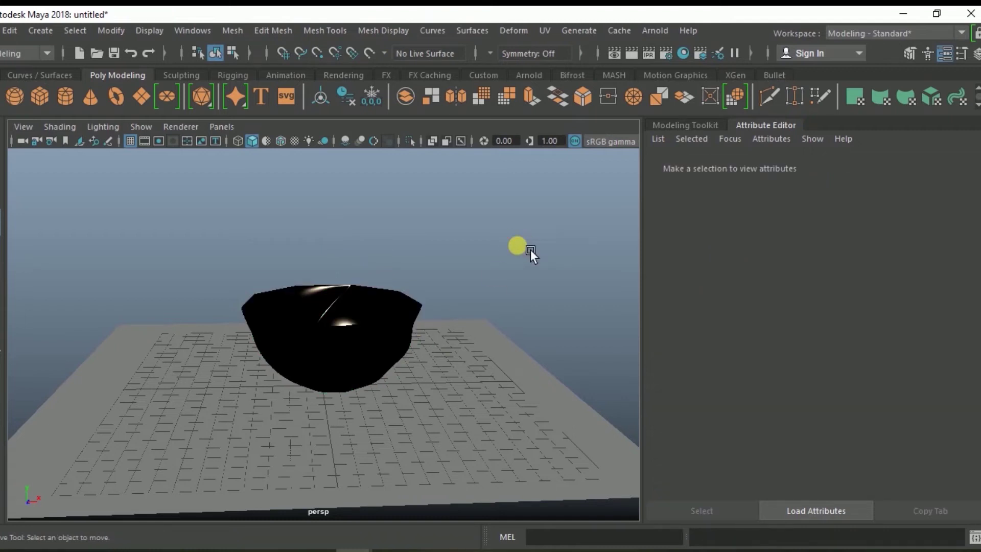
{"action": "mouse_move", "coordinate": [531, 250]}
{"action": "left_mouse_down", "text": "alt"}
{"action": "mouse_move", "coordinate": [483, 269]}
{"action": "mouse_move", "coordinate": [466, 312]}
{"action": "mouse_move", "coordinate": [474, 307]}
{"action": "mouse_move", "coordinate": [459, 314]}
{"action": "left_mouse_up", "text": "alt"}
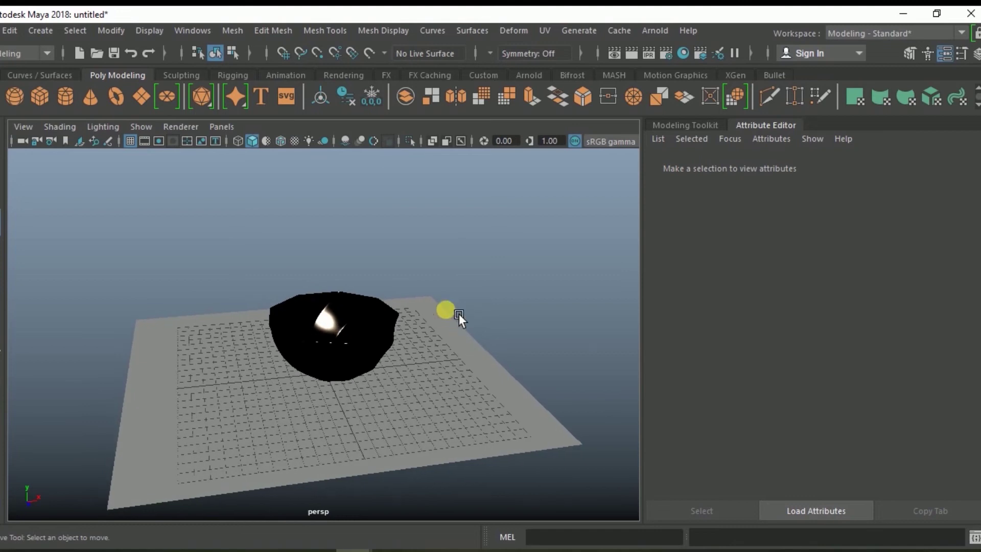
Add an Arnold Skydome Light, aiSkyDomeLight1, and zoom out to inspect the dome around the scene
{"action": "left_click", "coordinate": [652, 30]}
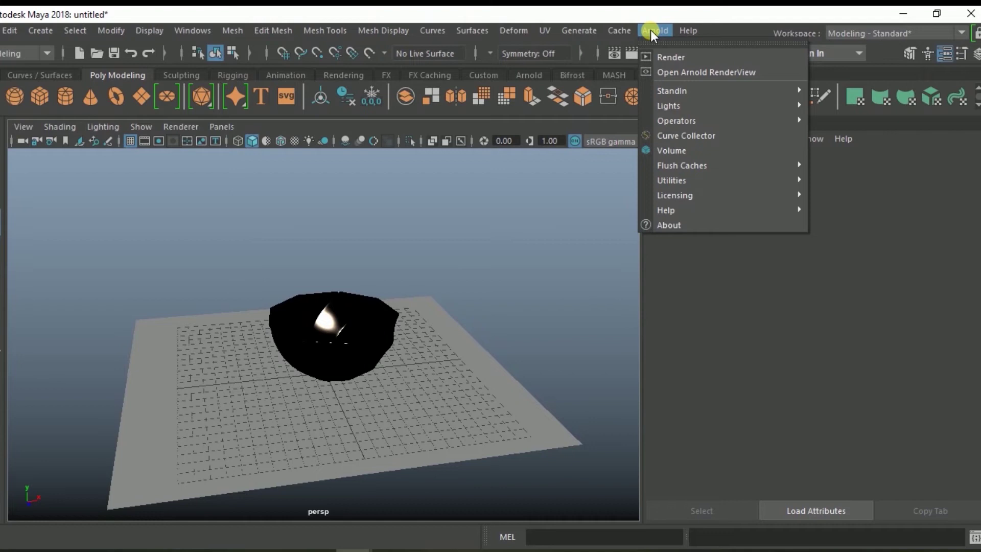
{"action": "mouse_move", "coordinate": [668, 106]}
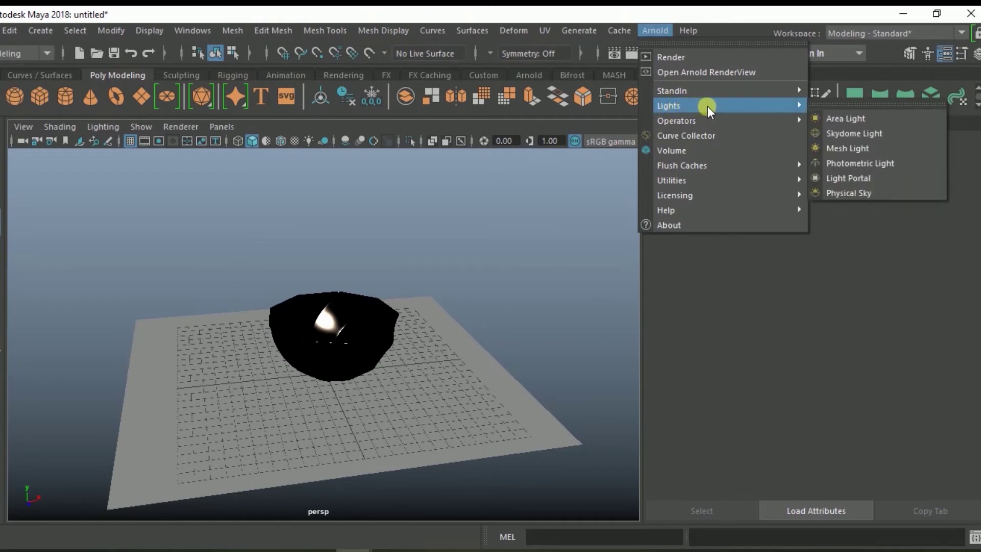
{"action": "left_click", "coordinate": [844, 133]}
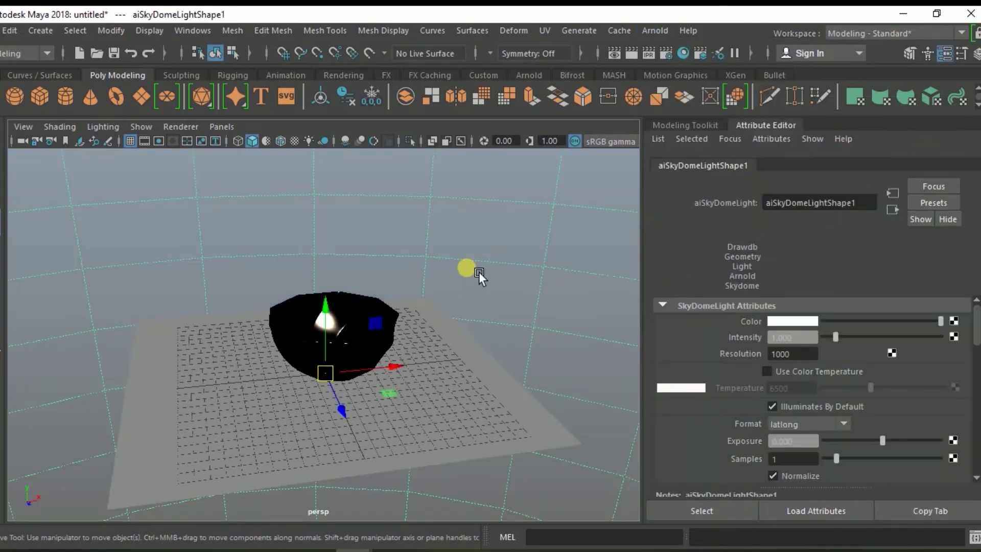
{"action": "scroll", "coordinate": [480, 272], "scroll_direction": "down", "scroll_amount": 3}
{"action": "scroll", "coordinate": [479, 272], "scroll_direction": "down", "scroll_amount": 3}
{"action": "scroll", "coordinate": [475, 280], "scroll_direction": "down", "scroll_amount": 5}
{"action": "scroll", "coordinate": [471, 289], "scroll_direction": "down", "scroll_amount": 5}
{"action": "mouse_move", "coordinate": [467, 333]}
{"action": "left_mouse_down", "text": "alt"}
{"action": "mouse_move", "coordinate": [351, 308]}
{"action": "mouse_move", "coordinate": [414, 305]}
{"action": "left_mouse_up", "text": "alt"}
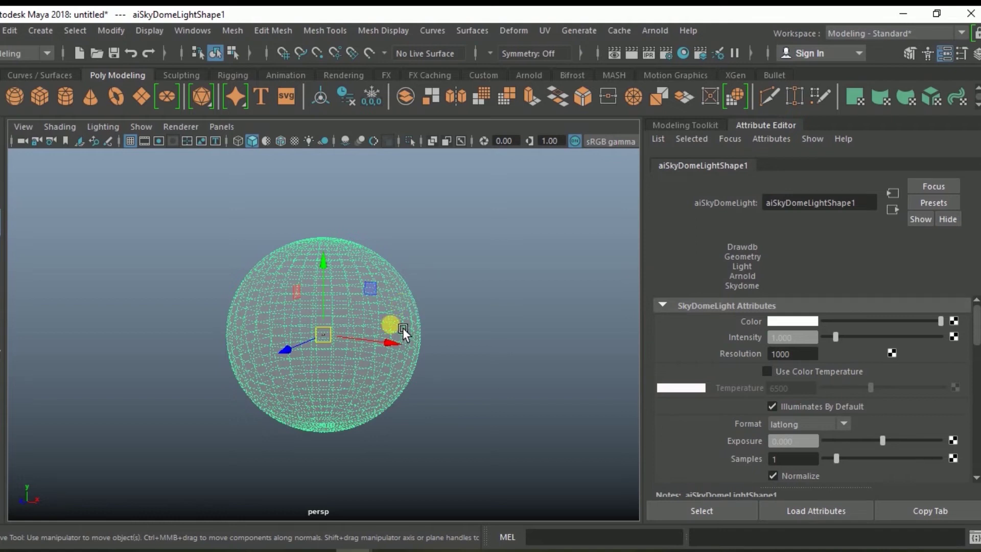
{"action": "scroll", "coordinate": [406, 326], "scroll_direction": "up", "scroll_amount": 2}
{"action": "left_click", "coordinate": [428, 305]}
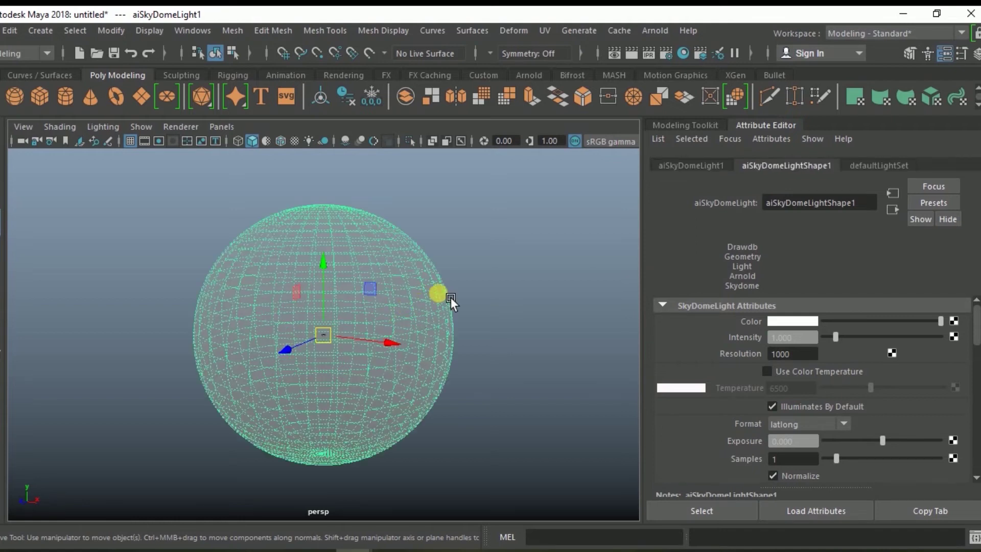
{"action": "scroll", "coordinate": [391, 320], "scroll_direction": "up", "scroll_amount": 2}
{"action": "scroll", "coordinate": [391, 321], "scroll_direction": "up", "scroll_amount": 3}
{"action": "left_click_drag", "start_coordinate": [391, 333], "coordinate": [459, 349], "text": "alt"}
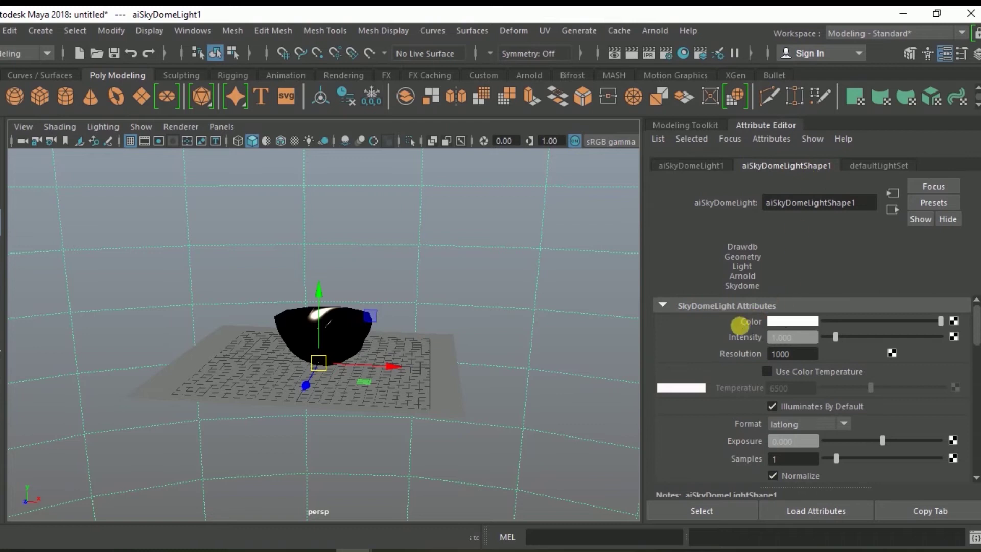
Connect a File texture using quattro_canti_2k.exr to the skydome light's Color
{"action": "left_click", "coordinate": [955, 323]}
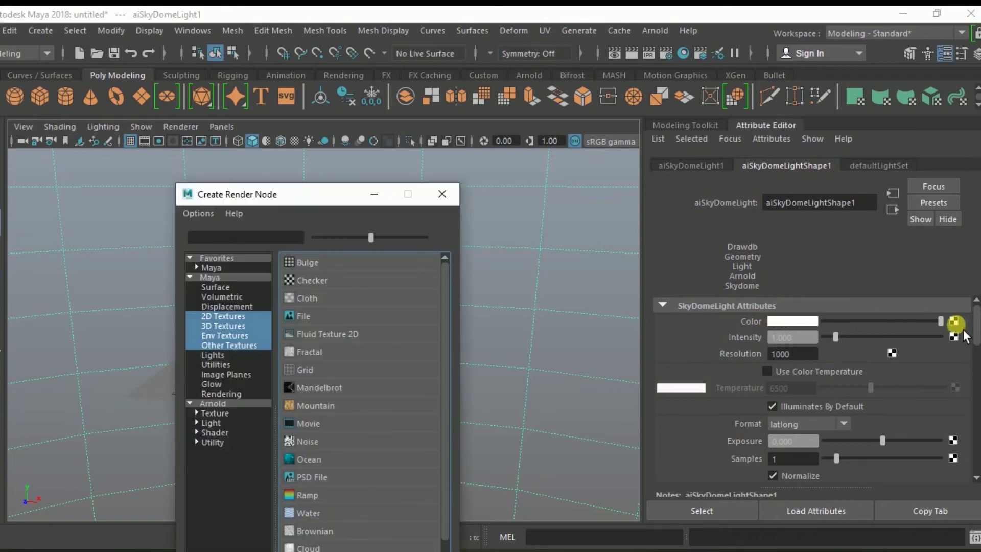
{"action": "left_click", "coordinate": [323, 323]}
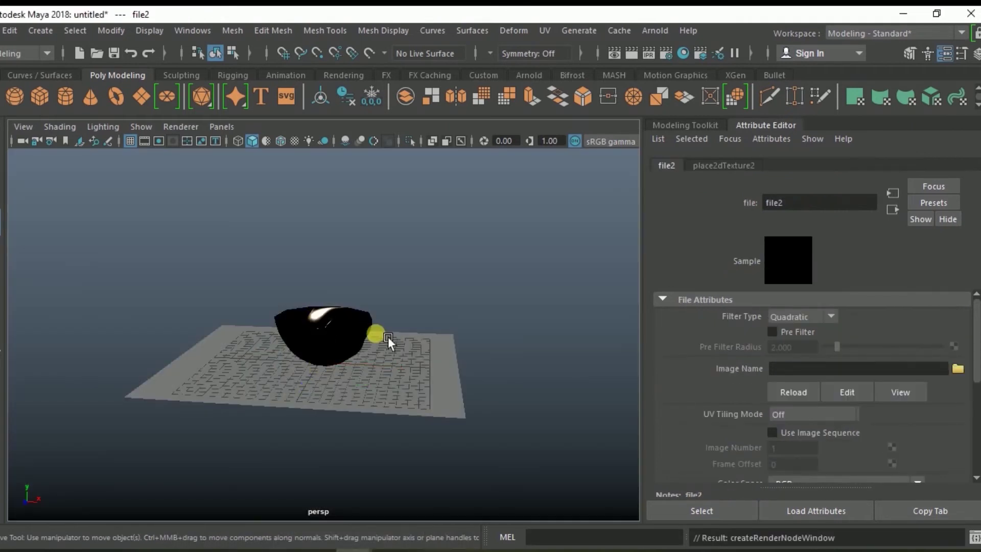
{"action": "left_click", "coordinate": [960, 369]}
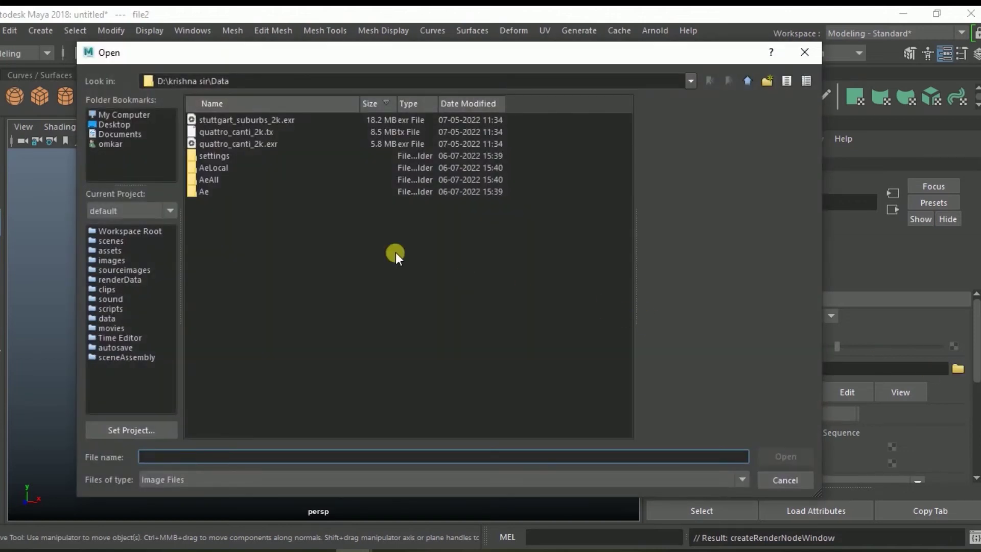
{"action": "left_click", "coordinate": [243, 144]}
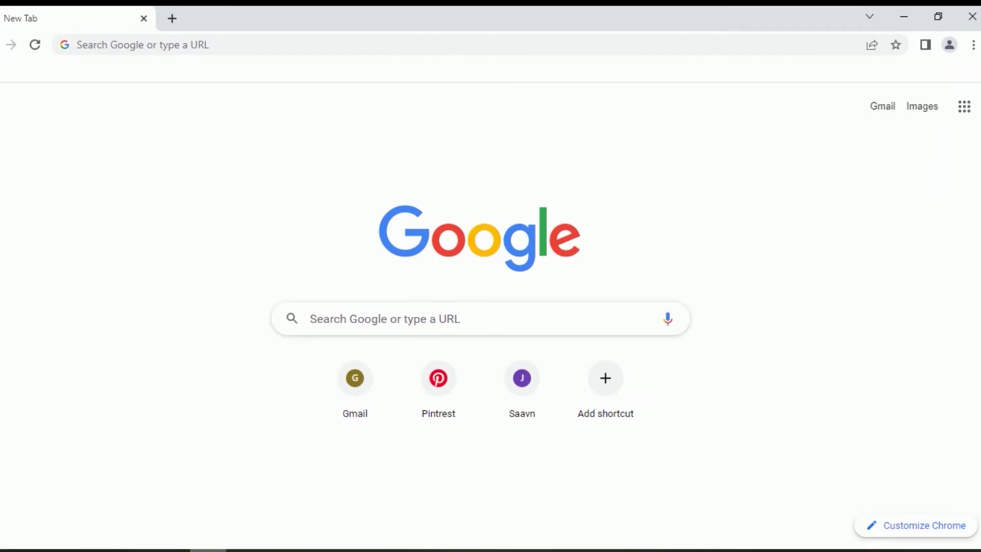
Google 'hdri haven' and open Poly Haven's HDRIs library
{"action": "left_click", "coordinate": [377, 324]}
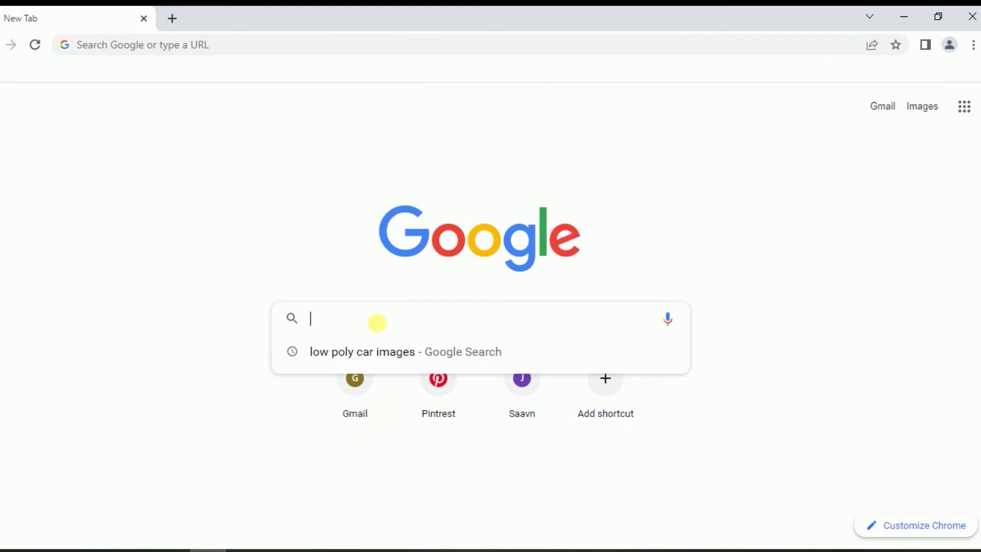
{"action": "type", "text": "hdri"}
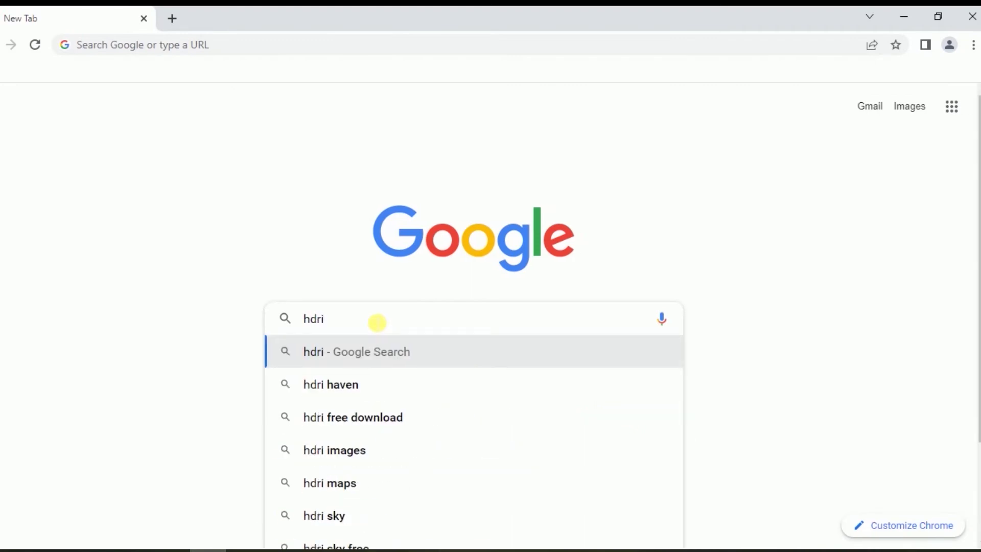
{"action": "left_click", "coordinate": [345, 384]}
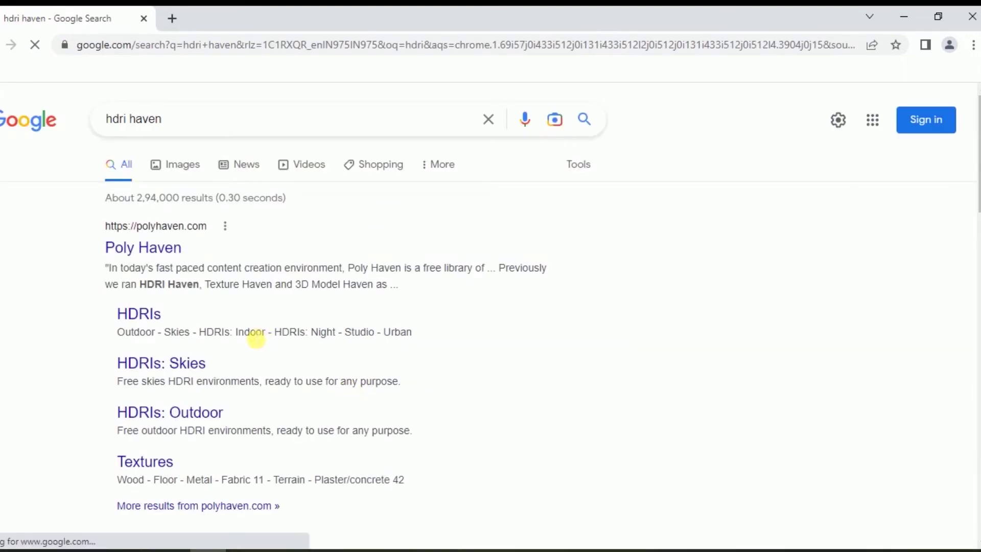
{"action": "left_click", "coordinate": [168, 257]}
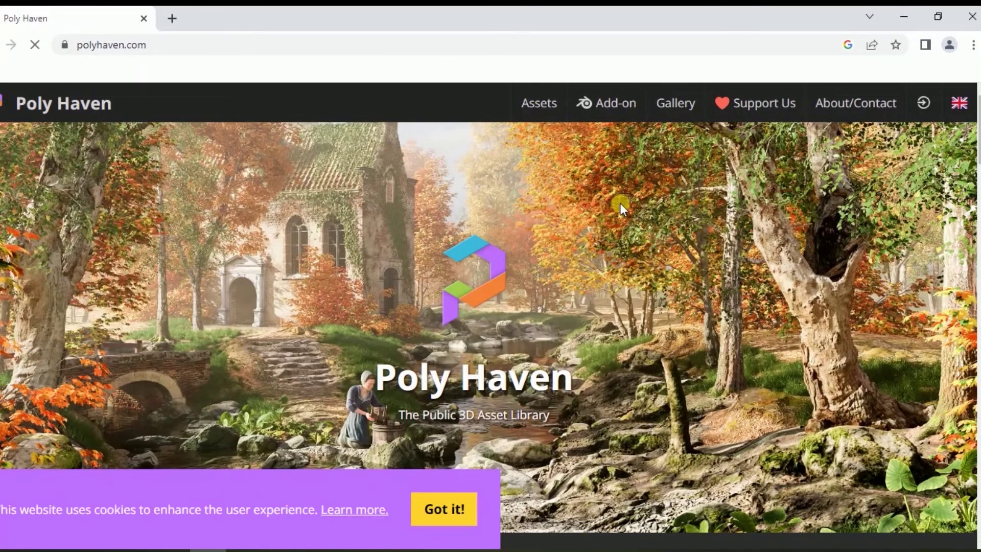
{"action": "mouse_move", "coordinate": [539, 103]}
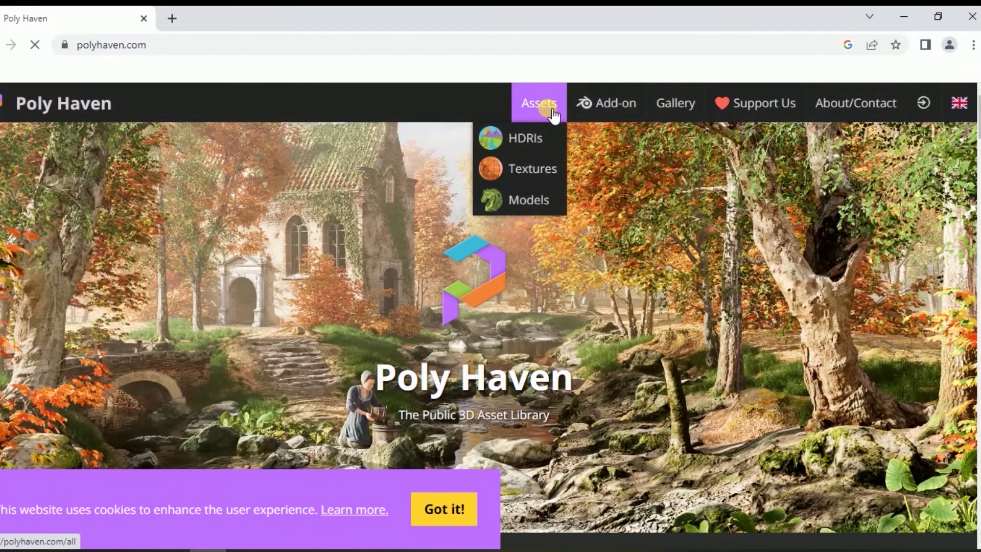
{"action": "left_click", "coordinate": [522, 138]}
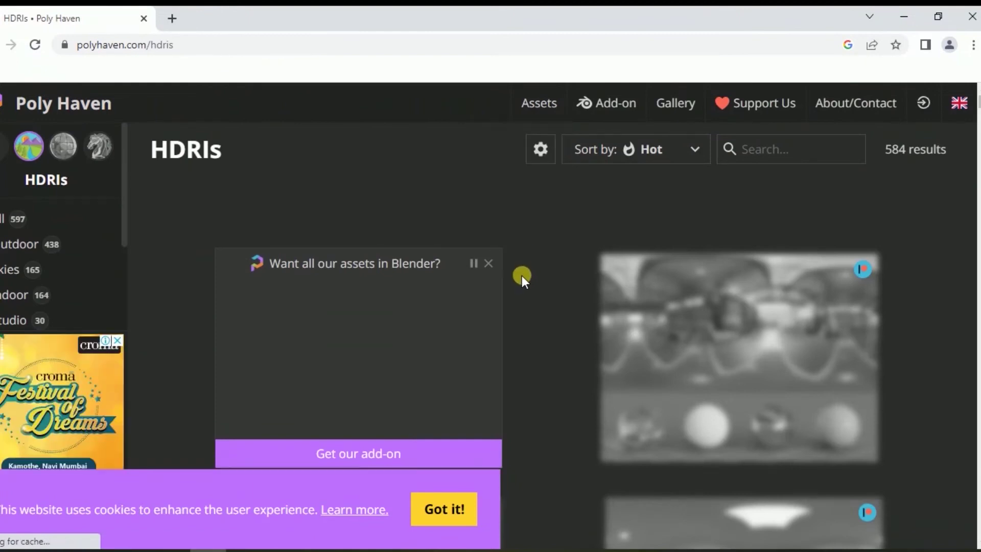
Close the sidebar ad and filter the Poly Haven HDRIs to the Outdoor category
{"action": "scroll", "coordinate": [600, 294], "scroll_direction": "down", "scroll_amount": 1}
{"action": "scroll", "coordinate": [601, 295], "scroll_direction": "down", "scroll_amount": 3}
{"action": "scroll", "coordinate": [602, 295], "scroll_direction": "down", "scroll_amount": 2}
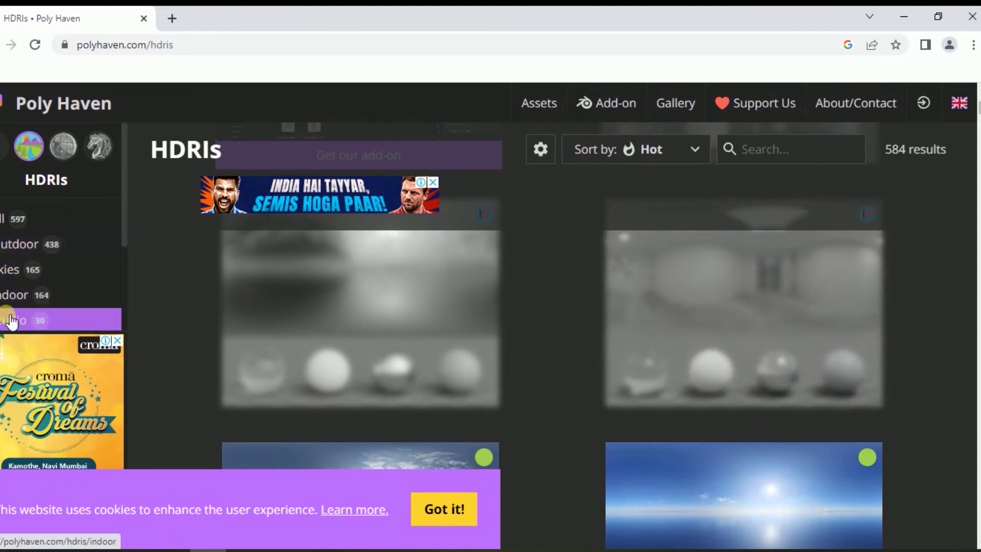
{"action": "left_click", "coordinate": [117, 340]}
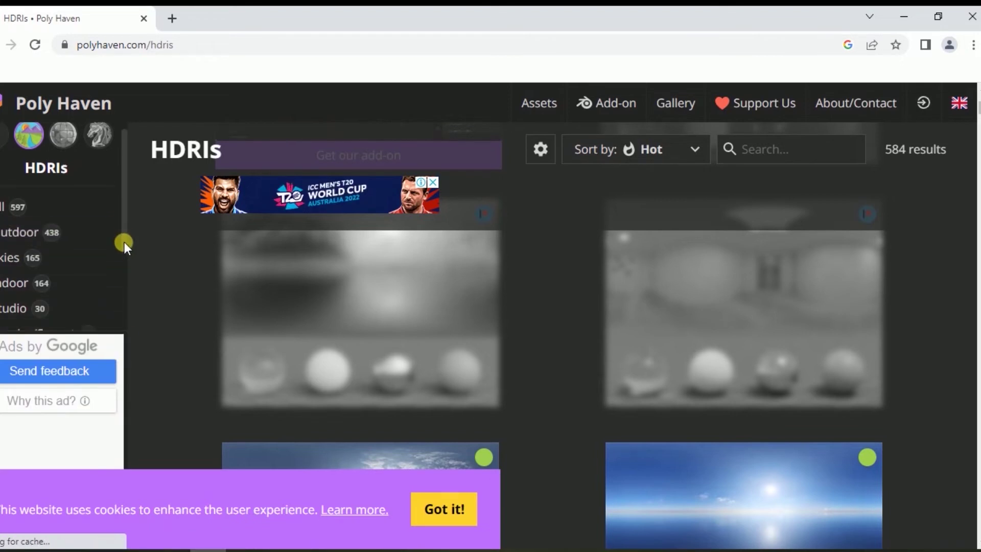
{"action": "left_click_drag", "start_coordinate": [124, 241], "coordinate": [121, 263]}
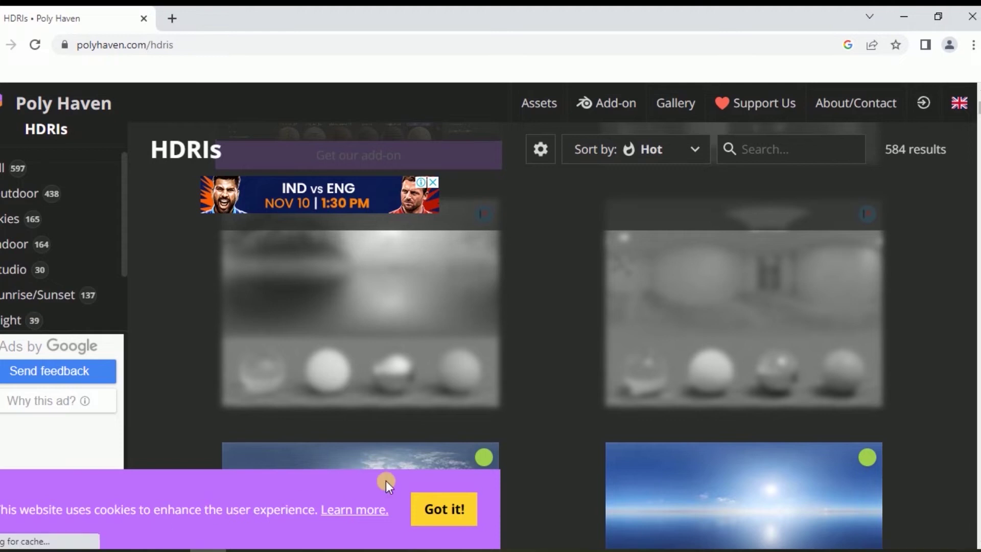
{"action": "left_click", "coordinate": [22, 196]}
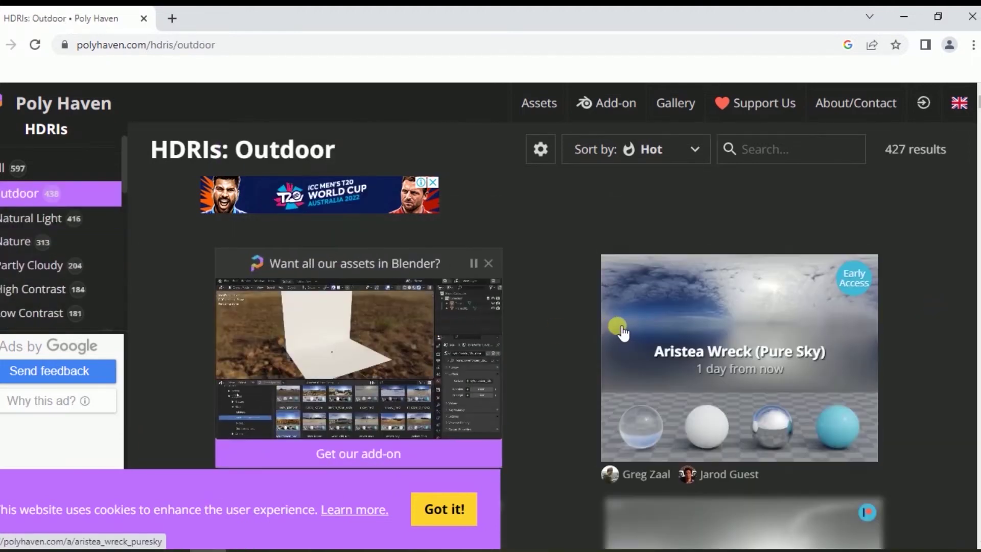
Dismiss the cookie notice, scroll the Outdoor HDRIs, and open the Drackenstein Quarry page
{"action": "scroll", "coordinate": [621, 330], "scroll_direction": "down", "scroll_amount": 3}
{"action": "scroll", "coordinate": [613, 327], "scroll_direction": "down", "scroll_amount": 2}
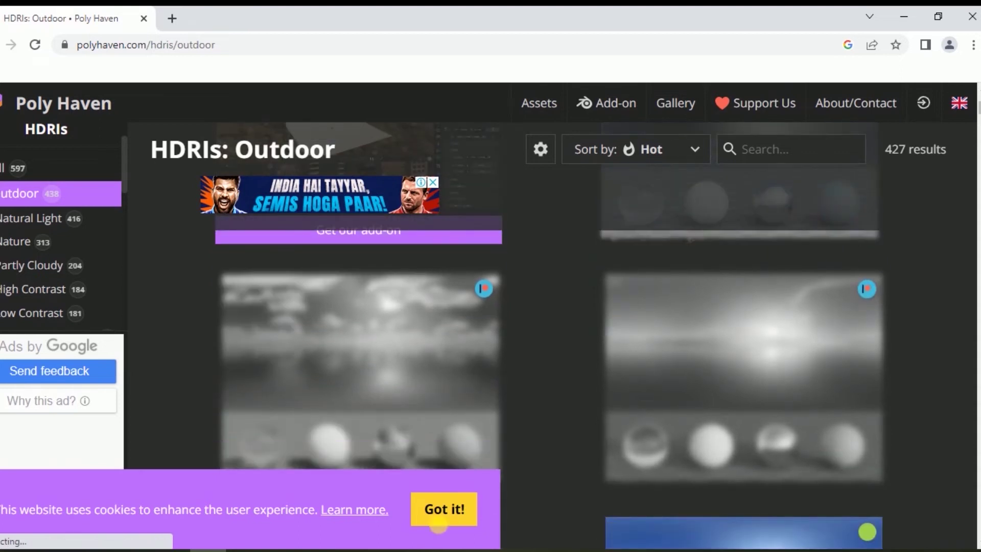
{"action": "left_click", "coordinate": [444, 509]}
{"action": "scroll", "coordinate": [571, 390], "scroll_direction": "down", "scroll_amount": 2}
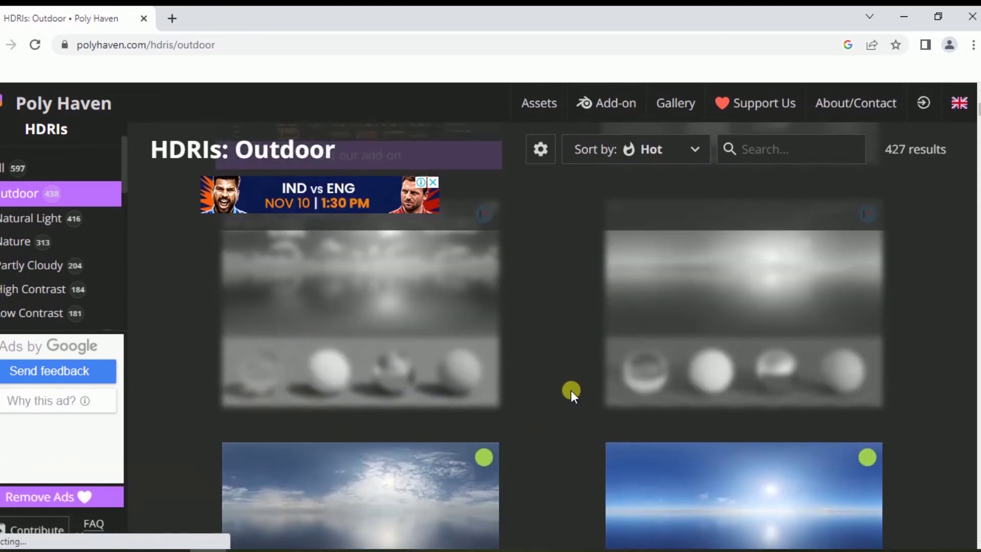
{"action": "scroll", "coordinate": [581, 394], "scroll_direction": "up", "scroll_amount": 1}
{"action": "scroll", "coordinate": [580, 394], "scroll_direction": "up", "scroll_amount": 4}
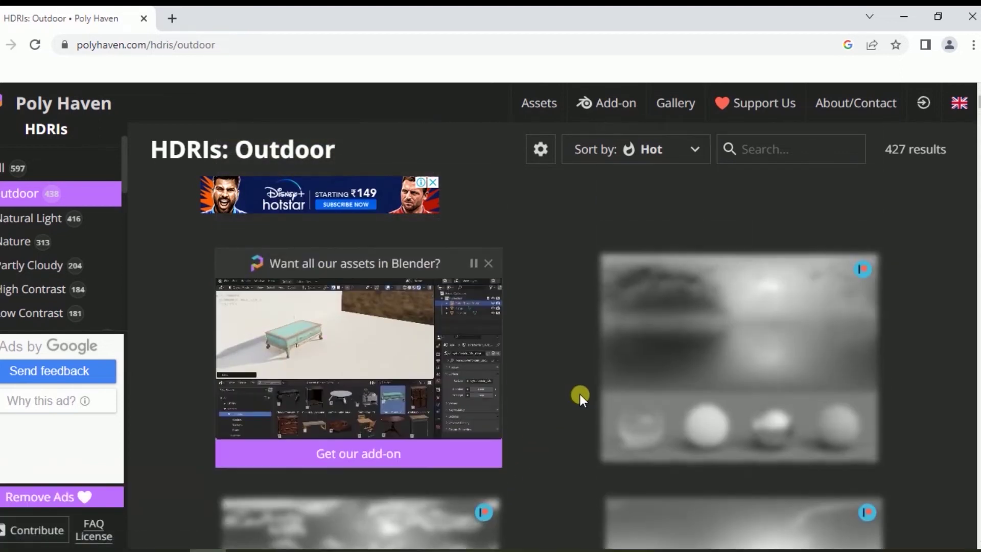
{"action": "scroll", "coordinate": [580, 394], "scroll_direction": "down", "scroll_amount": 3}
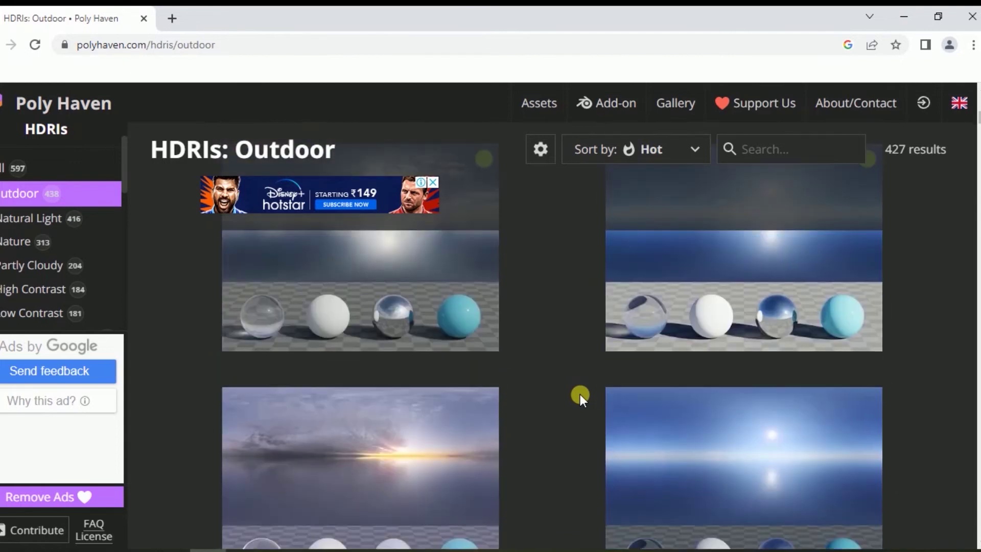
{"action": "scroll", "coordinate": [581, 394], "scroll_direction": "down", "scroll_amount": 2}
{"action": "scroll", "coordinate": [581, 394], "scroll_direction": "down", "scroll_amount": 3}
{"action": "scroll", "coordinate": [581, 394], "scroll_direction": "down", "scroll_amount": 3}
{"action": "scroll", "coordinate": [581, 394], "scroll_direction": "down", "scroll_amount": 3}
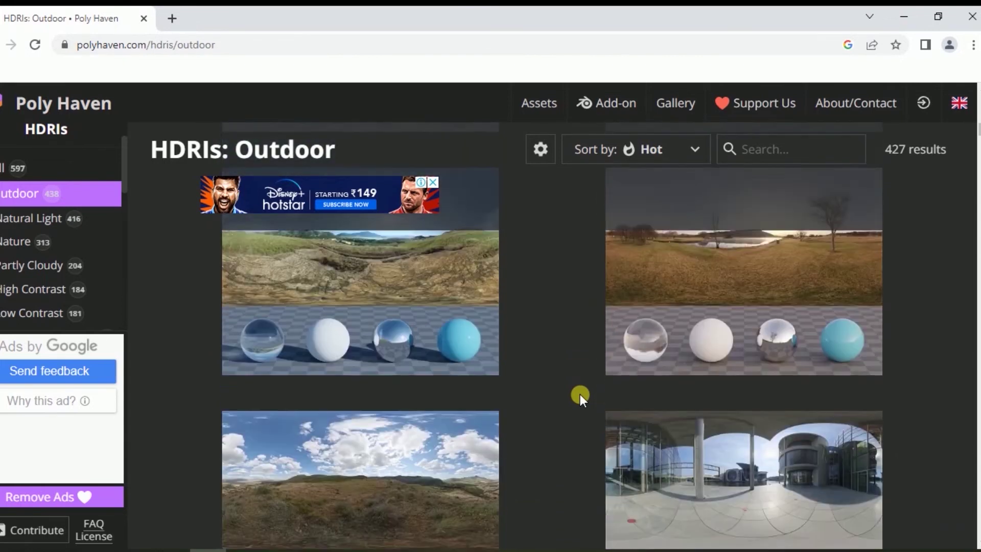
{"action": "scroll", "coordinate": [580, 394], "scroll_direction": "up", "scroll_amount": 2}
{"action": "scroll", "coordinate": [716, 406], "scroll_direction": "down", "scroll_amount": 5}
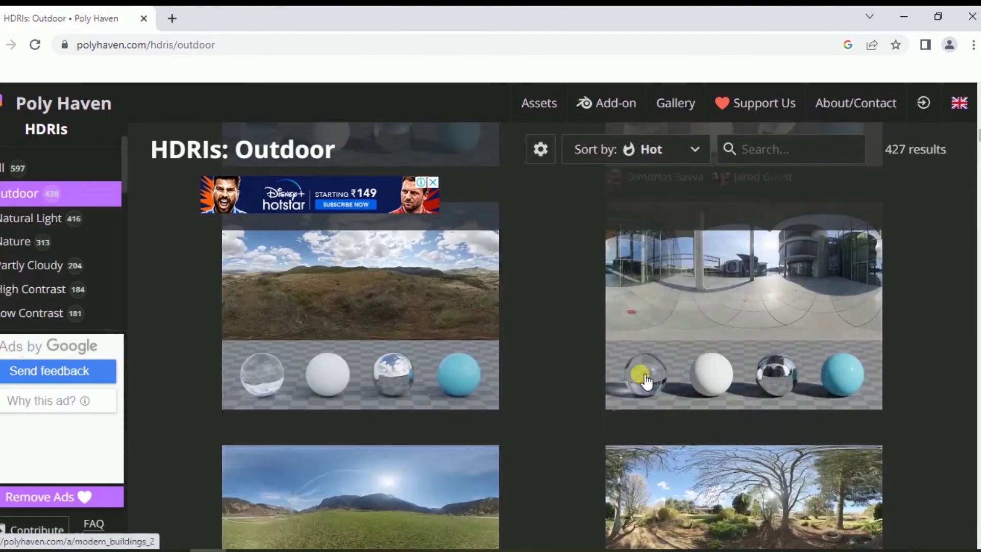
{"action": "scroll", "coordinate": [530, 312], "scroll_direction": "down", "scroll_amount": 3}
{"action": "scroll", "coordinate": [511, 315], "scroll_direction": "down", "scroll_amount": 1}
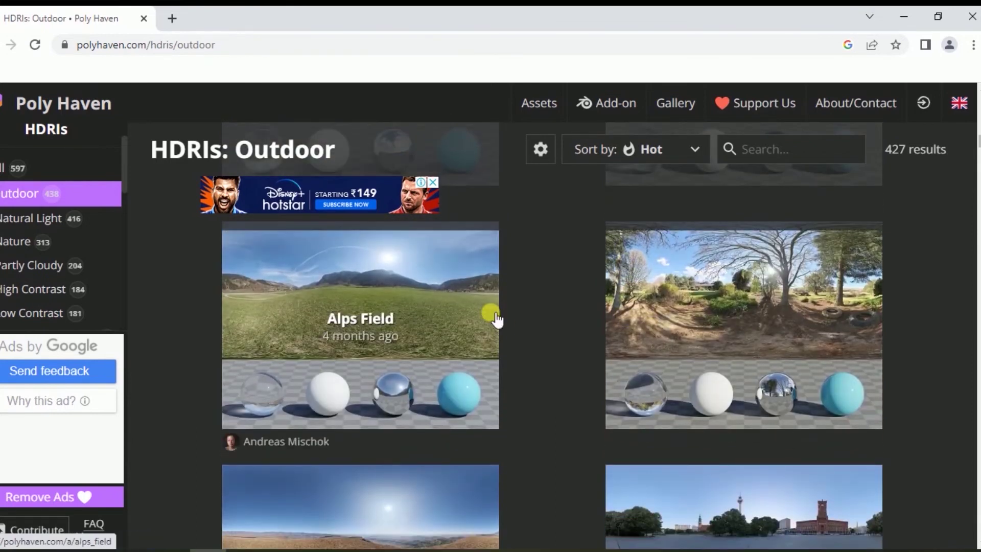
{"action": "scroll", "coordinate": [548, 329], "scroll_direction": "down", "scroll_amount": 3}
{"action": "scroll", "coordinate": [539, 347], "scroll_direction": "down", "scroll_amount": 2}
{"action": "scroll", "coordinate": [547, 350], "scroll_direction": "down", "scroll_amount": 1}
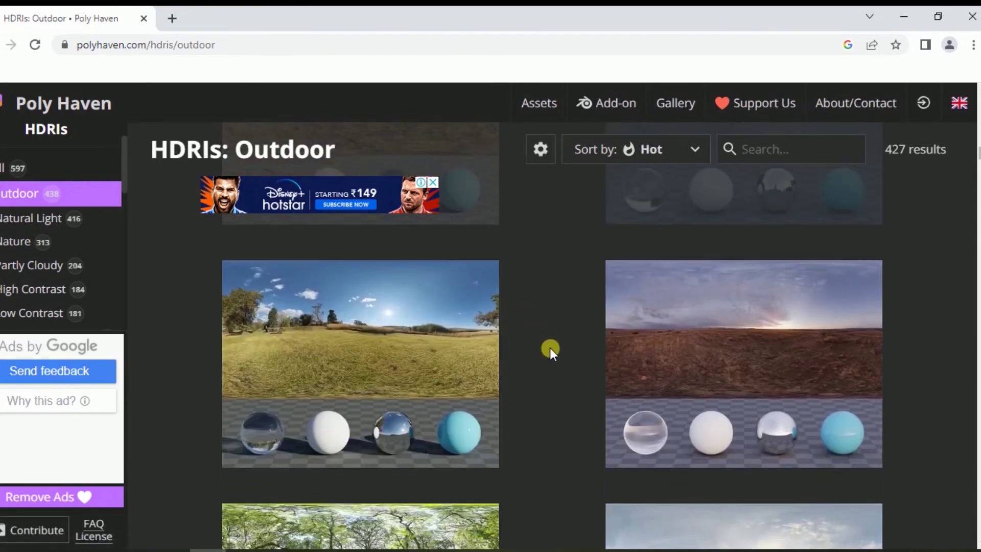
{"action": "scroll", "coordinate": [552, 348], "scroll_direction": "down", "scroll_amount": 3}
{"action": "scroll", "coordinate": [557, 347], "scroll_direction": "down", "scroll_amount": 1}
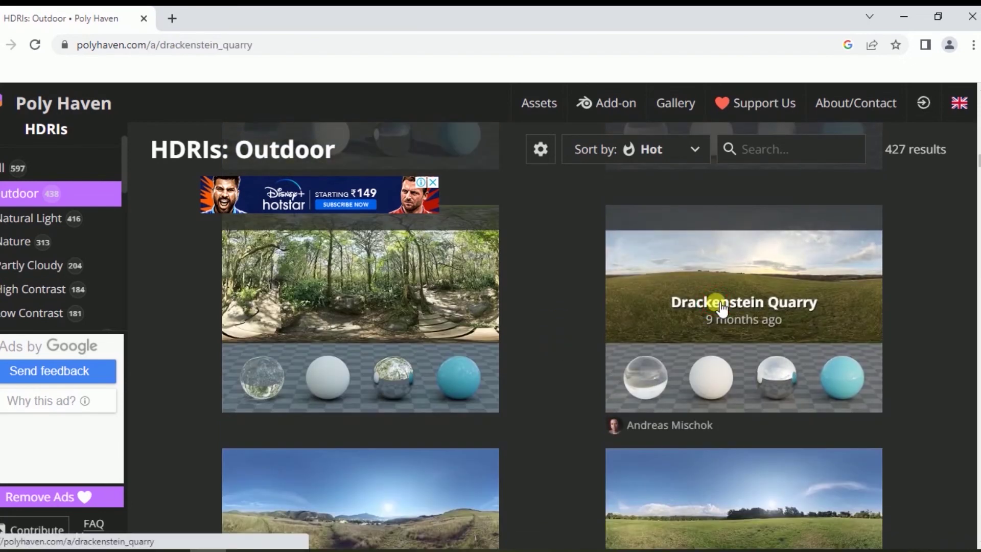
{"action": "left_click", "coordinate": [722, 307]}
{"action": "scroll", "coordinate": [425, 299], "scroll_direction": "down", "scroll_amount": 2}
{"action": "scroll", "coordinate": [521, 343], "scroll_direction": "down", "scroll_amount": 1}
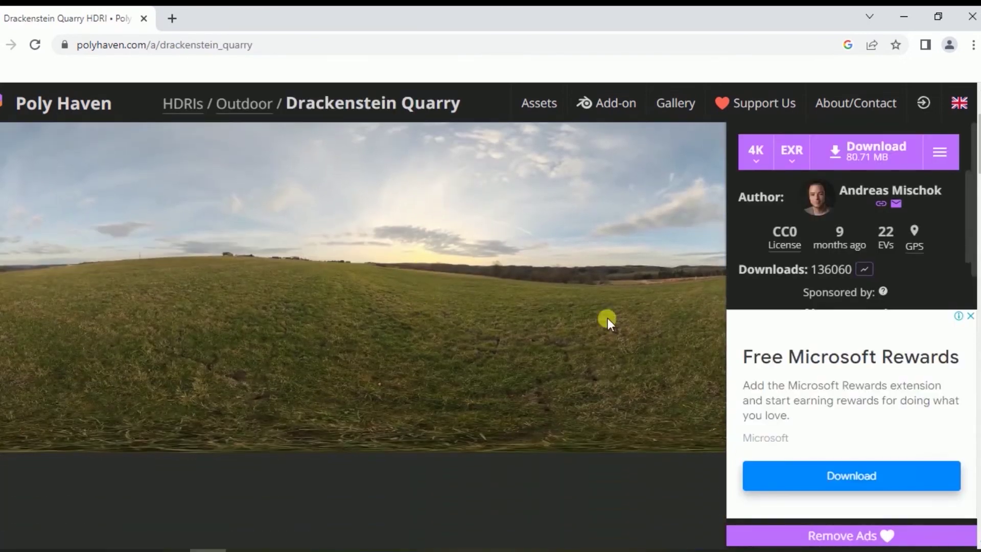
Switch the Drackenstein Quarry download from 4K to 2K EXR (21.04 MB), then minimise Chrome
{"action": "left_click", "coordinate": [761, 163]}
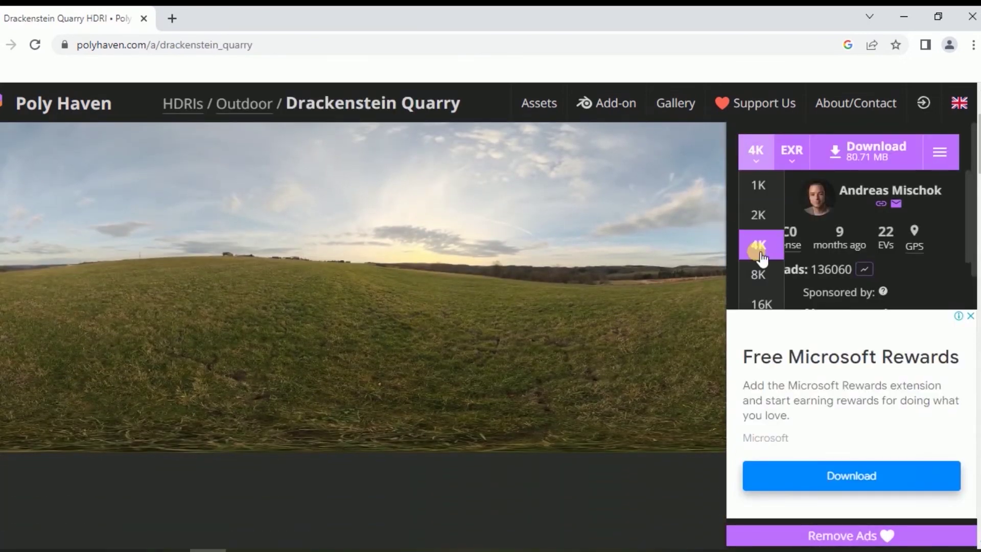
{"action": "left_click", "coordinate": [760, 217]}
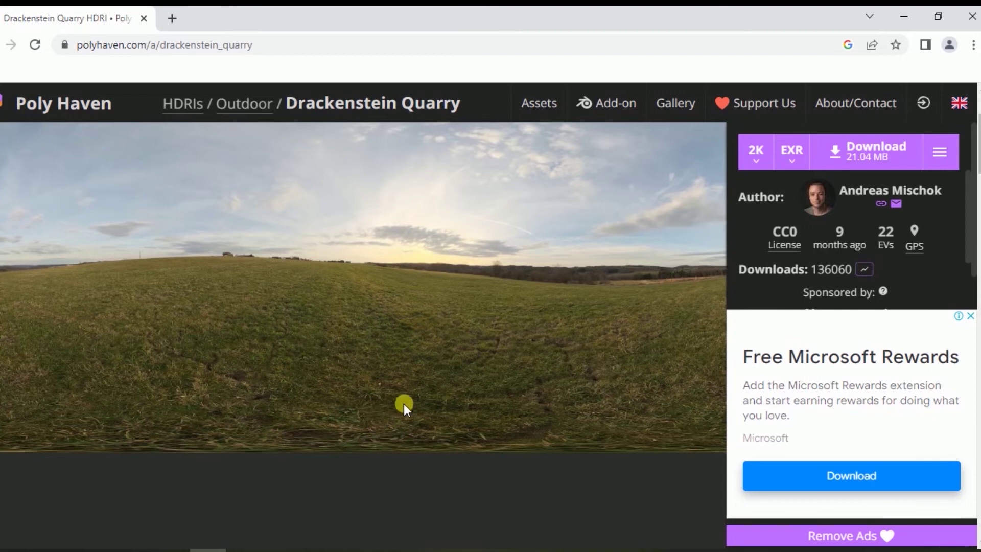
{"action": "left_click", "coordinate": [903, 16]}
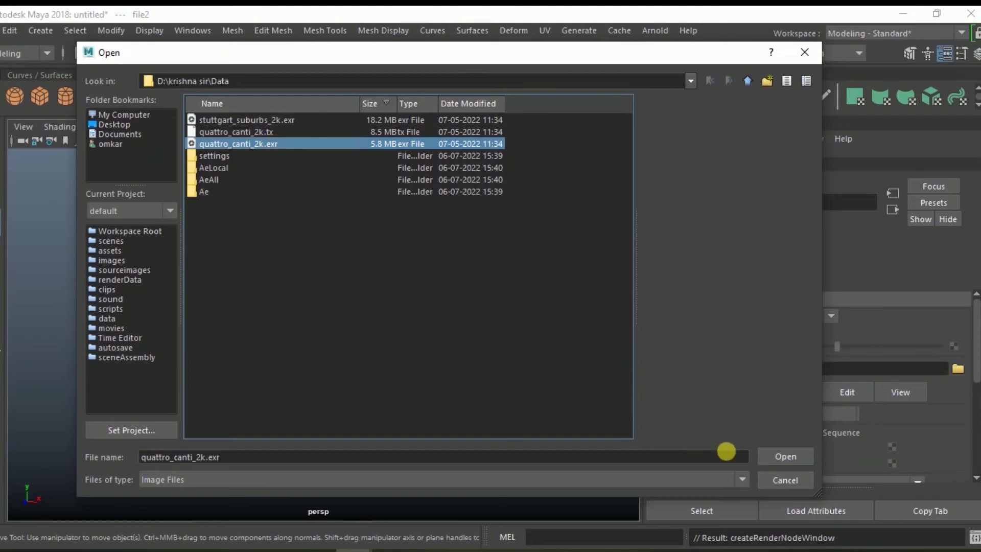
Load quattro_canti_2k.exr into the skydome's file texture and orbit the view onto the bowl and plane
{"action": "left_click", "coordinate": [774, 460]}
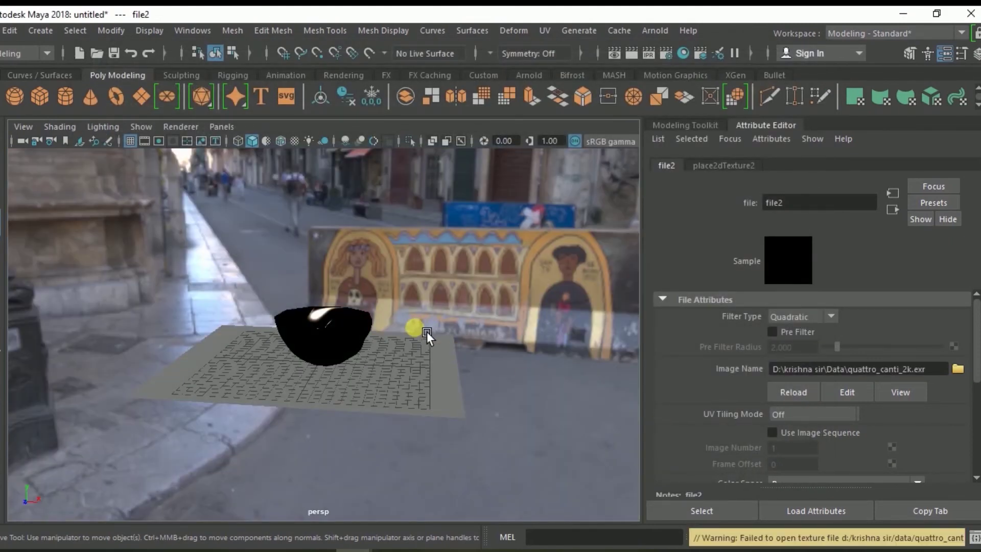
{"action": "mouse_move", "coordinate": [427, 332]}
{"action": "left_mouse_down", "text": "alt"}
{"action": "mouse_move", "coordinate": [479, 385]}
{"action": "mouse_move", "coordinate": [524, 384]}
{"action": "mouse_move", "coordinate": [505, 372]}
{"action": "mouse_move", "coordinate": [430, 384]}
{"action": "mouse_move", "coordinate": [429, 394]}
{"action": "mouse_move", "coordinate": [399, 379]}
{"action": "left_mouse_up", "text": "alt"}
{"action": "right_click_drag", "start_coordinate": [400, 379], "coordinate": [434, 380], "text": "alt"}
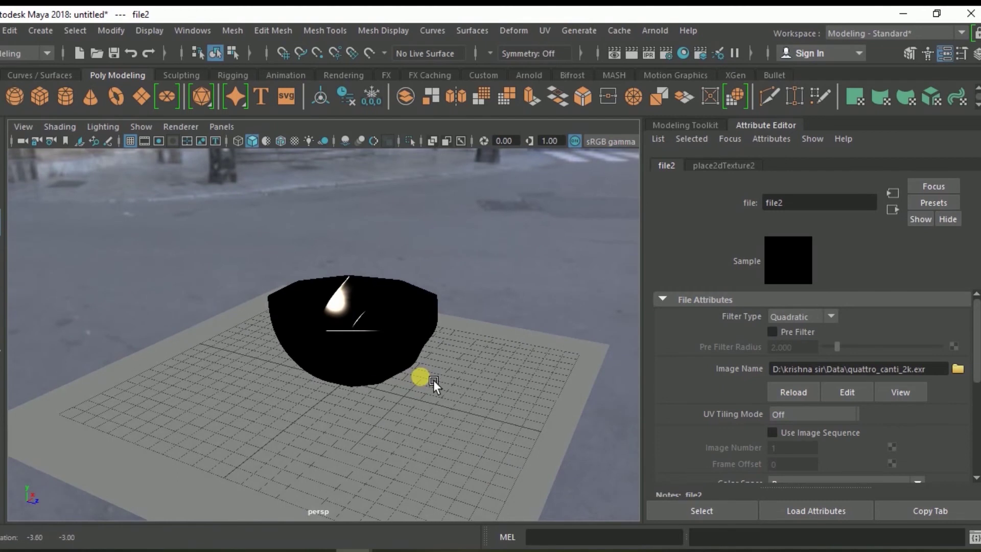
{"action": "left_click_drag", "start_coordinate": [433, 380], "coordinate": [434, 378], "text": "alt"}
{"action": "mouse_move", "coordinate": [435, 378]}
{"action": "right_mouse_down", "text": "alt"}
{"action": "mouse_move", "coordinate": [455, 378]}
{"action": "mouse_move", "coordinate": [431, 388]}
{"action": "right_mouse_up", "text": "alt"}
{"action": "left_click_drag", "start_coordinate": [430, 388], "coordinate": [443, 395], "text": "alt"}
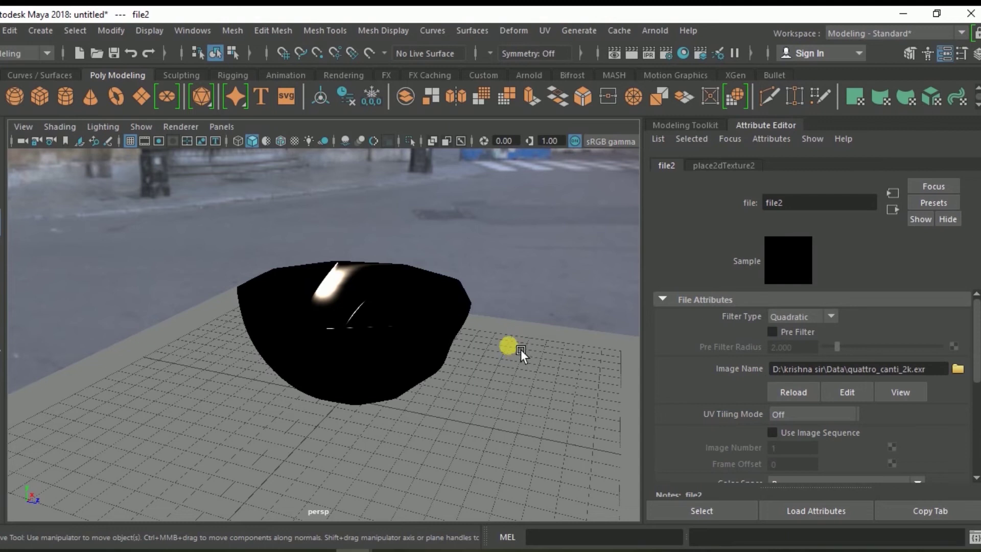
Start an Arnold RenderView render of the bowl in the street environment, zoom in, and restore the window
{"action": "left_click", "coordinate": [659, 31]}
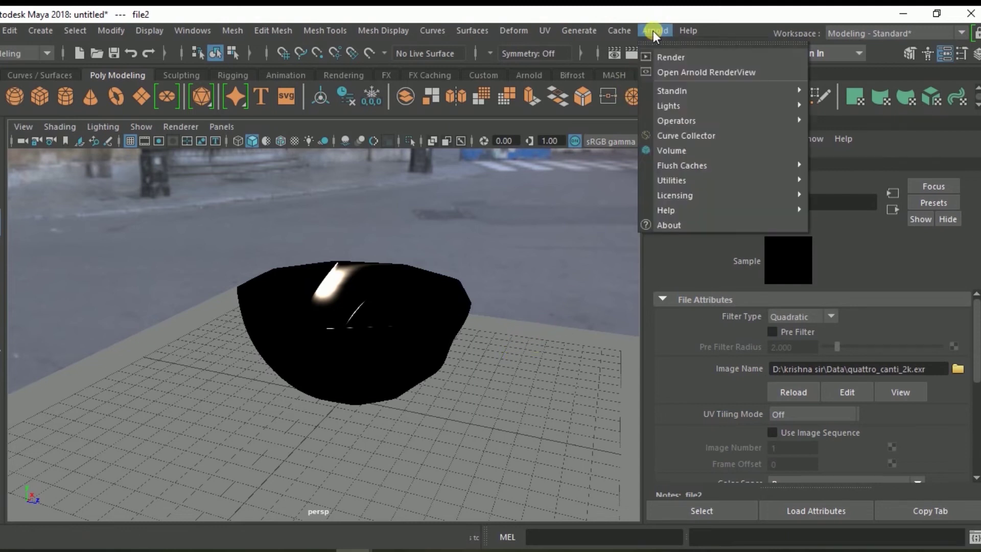
{"action": "left_click", "coordinate": [669, 58]}
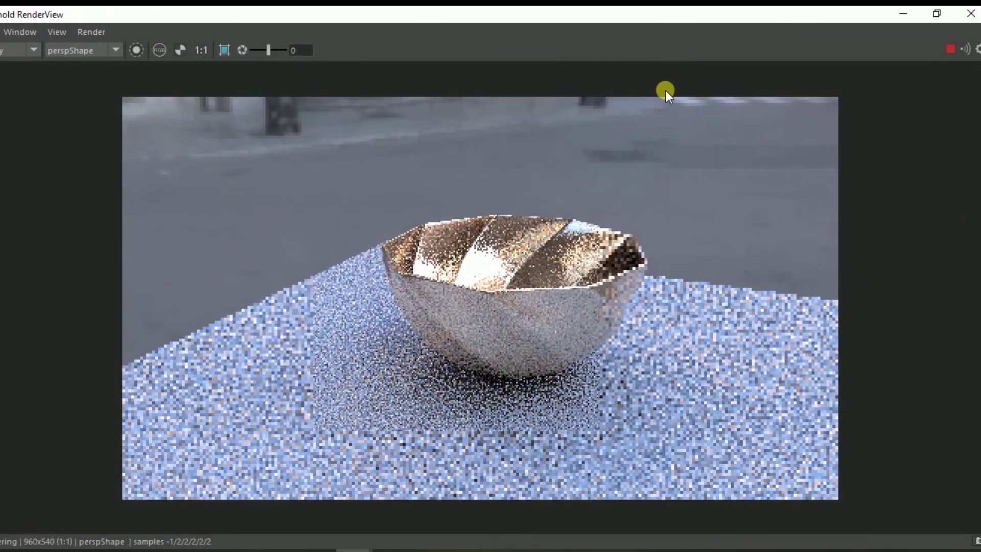
{"action": "scroll", "coordinate": [565, 290], "scroll_direction": "up", "scroll_amount": 2}
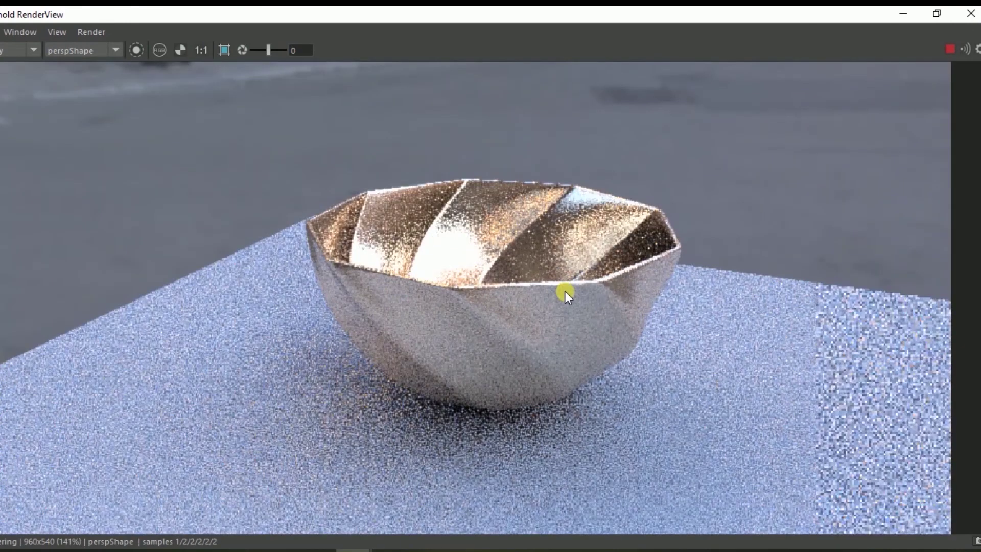
{"action": "left_click", "coordinate": [927, 15]}
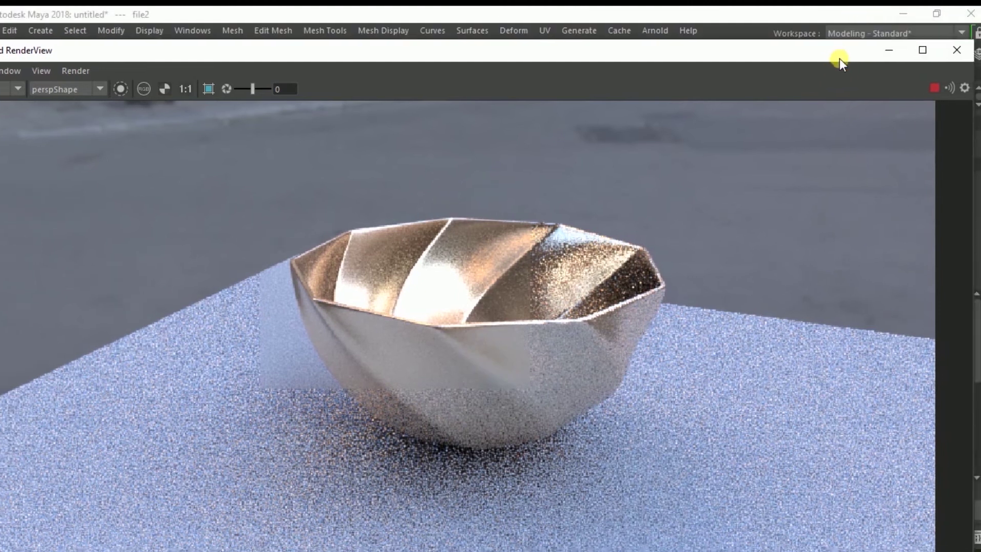
Narrow and reposition the Arnold RenderView beside the viewport while orbiting the camera around the bowl
{"action": "left_click_drag", "start_coordinate": [970, 154], "coordinate": [503, 236]}
{"action": "mouse_move", "coordinate": [305, 56]}
{"action": "left_mouse_down"}
{"action": "mouse_move", "coordinate": [658, 121]}
{"action": "mouse_move", "coordinate": [648, 220]}
{"action": "mouse_move", "coordinate": [728, 215]}
{"action": "mouse_move", "coordinate": [739, 225]}
{"action": "left_mouse_up"}
{"action": "mouse_move", "coordinate": [390, 304]}
{"action": "left_mouse_down"}
{"action": "mouse_move", "coordinate": [574, 304]}
{"action": "mouse_move", "coordinate": [548, 312]}
{"action": "left_mouse_up"}
{"action": "left_click_drag", "start_coordinate": [707, 228], "coordinate": [657, 177]}
{"action": "mouse_move", "coordinate": [304, 268]}
{"action": "left_mouse_down", "text": "alt"}
{"action": "mouse_move", "coordinate": [345, 299]}
{"action": "mouse_move", "coordinate": [267, 278]}
{"action": "mouse_move", "coordinate": [311, 304]}
{"action": "left_mouse_up", "text": "alt"}
{"action": "left_click_drag", "start_coordinate": [653, 174], "coordinate": [578, 162]}
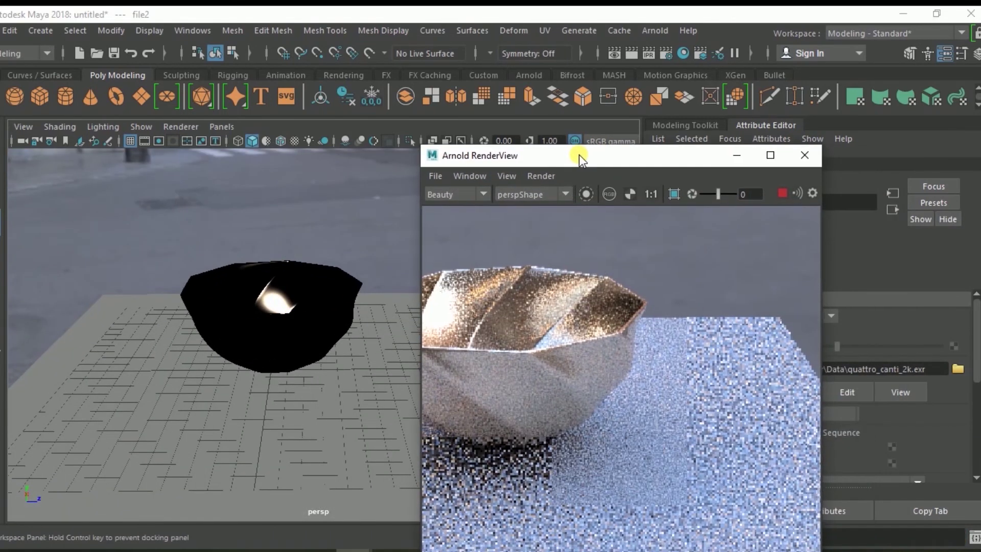
{"action": "mouse_move", "coordinate": [538, 330]}
{"action": "left_mouse_down", "text": "alt"}
{"action": "mouse_move", "coordinate": [609, 346]}
{"action": "mouse_move", "coordinate": [612, 354]}
{"action": "left_mouse_up", "text": "alt"}
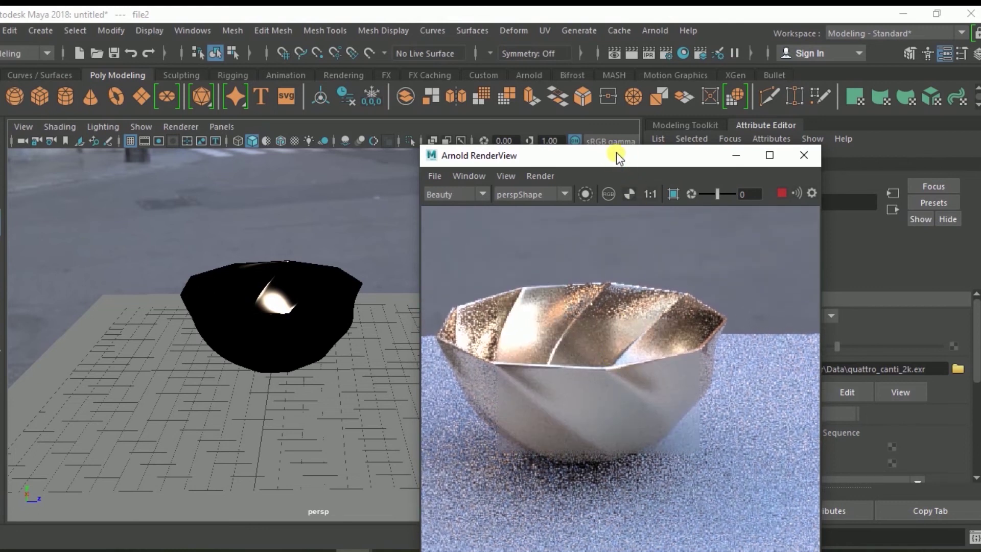
{"action": "left_click_drag", "start_coordinate": [616, 153], "coordinate": [582, 152]}
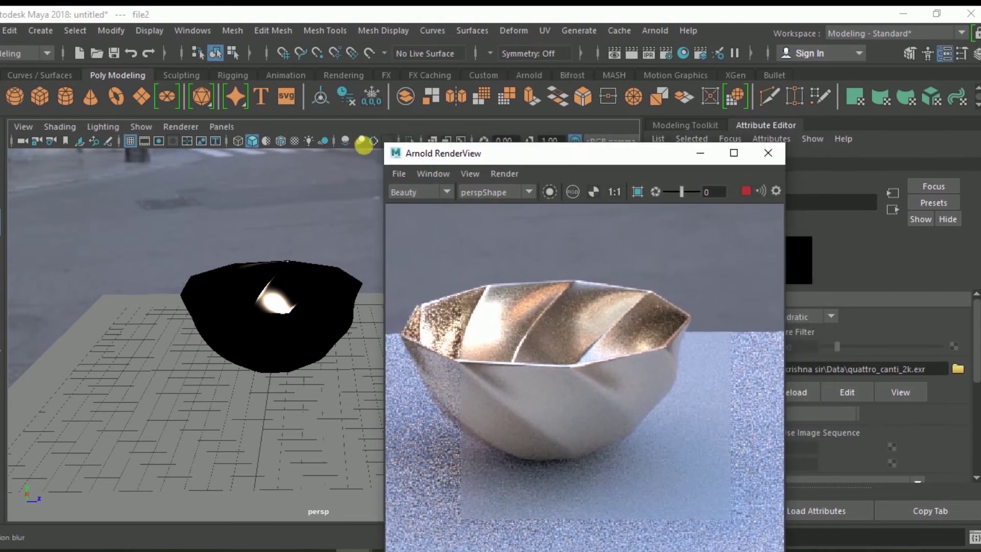
Shrink the RenderView further, recentre the camera, and zoom the render onto the bowl
{"action": "left_click_drag", "start_coordinate": [385, 144], "coordinate": [438, 199]}
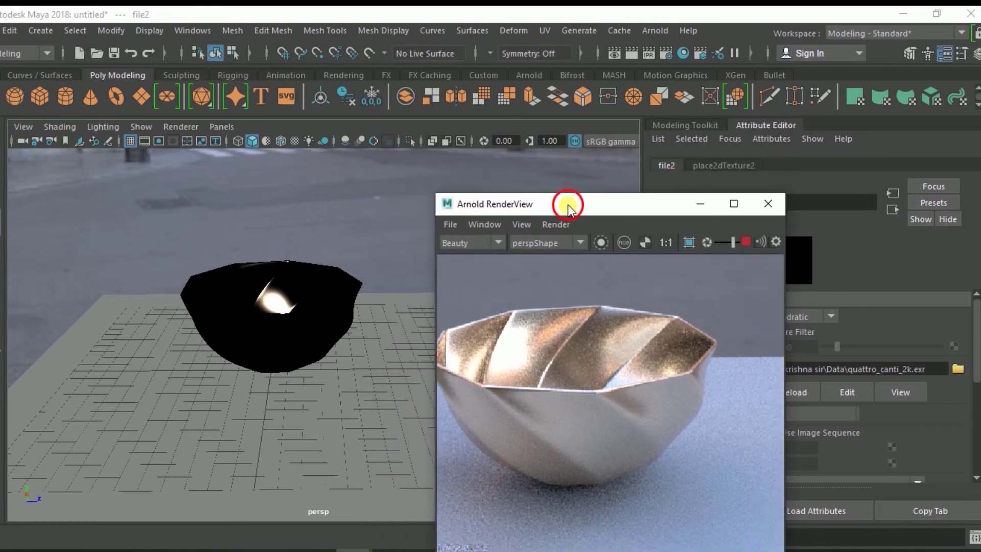
{"action": "left_click_drag", "start_coordinate": [569, 207], "coordinate": [511, 183]}
{"action": "scroll", "coordinate": [275, 315], "scroll_direction": "down", "scroll_amount": 3}
{"action": "middle_click_drag", "start_coordinate": [277, 316], "coordinate": [235, 307], "text": "alt"}
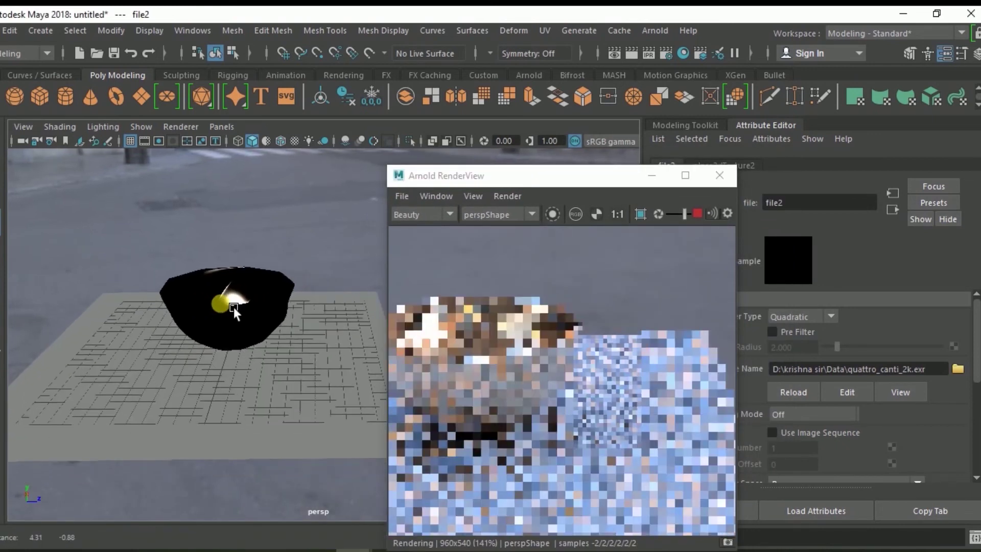
{"action": "left_click_drag", "start_coordinate": [234, 324], "coordinate": [251, 329], "text": "alt"}
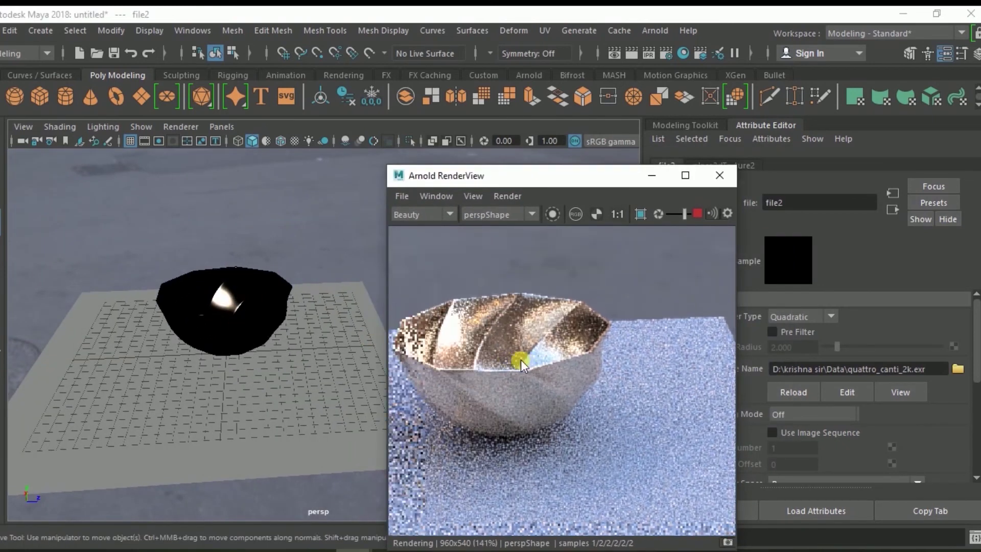
{"action": "left_click_drag", "start_coordinate": [560, 181], "coordinate": [501, 164]}
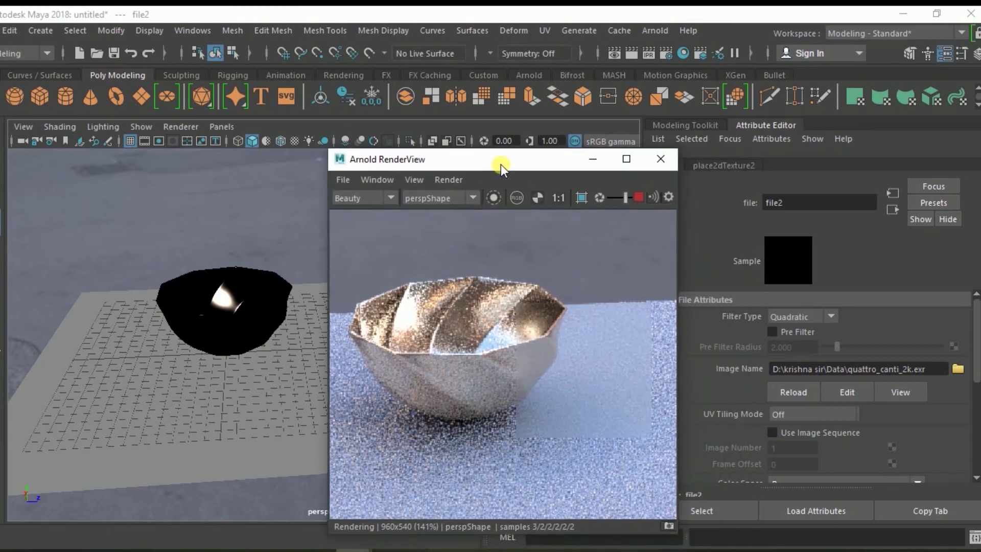
{"action": "key", "text": "alt"}
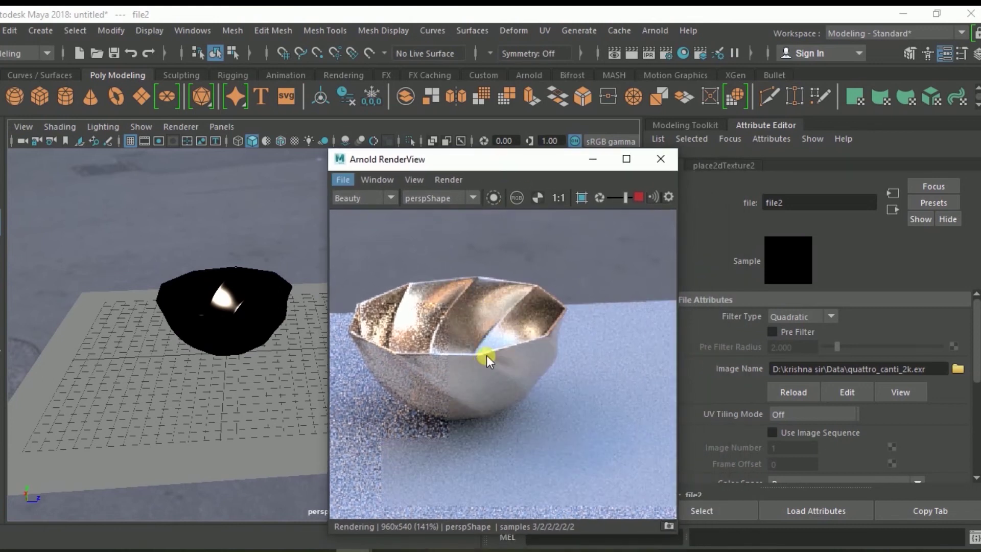
{"action": "scroll", "coordinate": [486, 354], "scroll_direction": "up", "scroll_amount": 2}
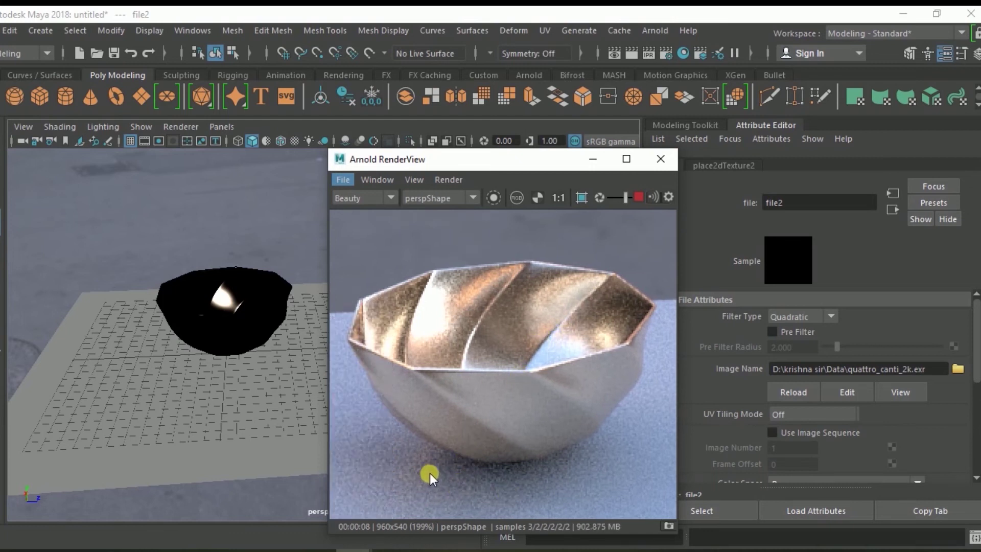
Assign a new aiShadowMatte material to the ground plane pPlane1
{"action": "left_click", "coordinate": [229, 400]}
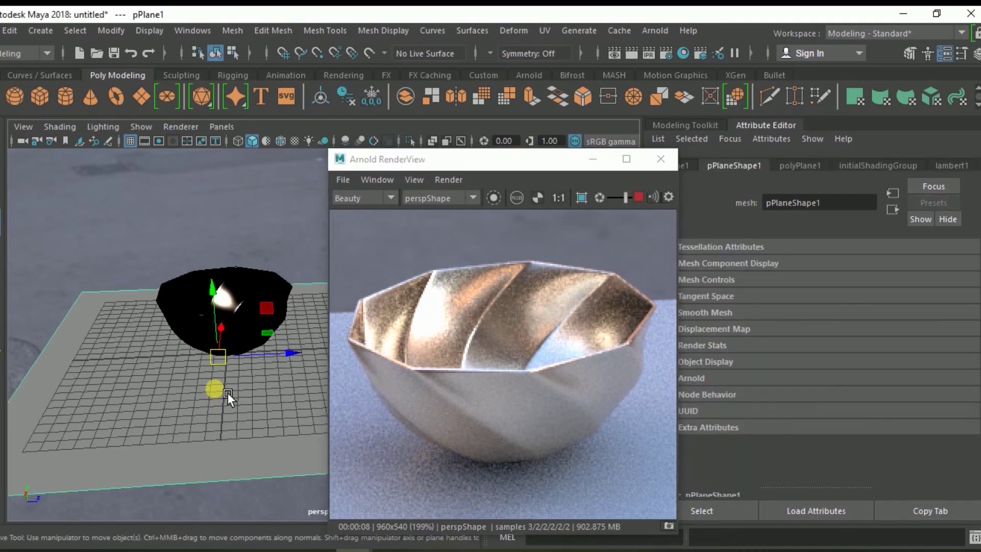
{"action": "right_click", "coordinate": [228, 393]}
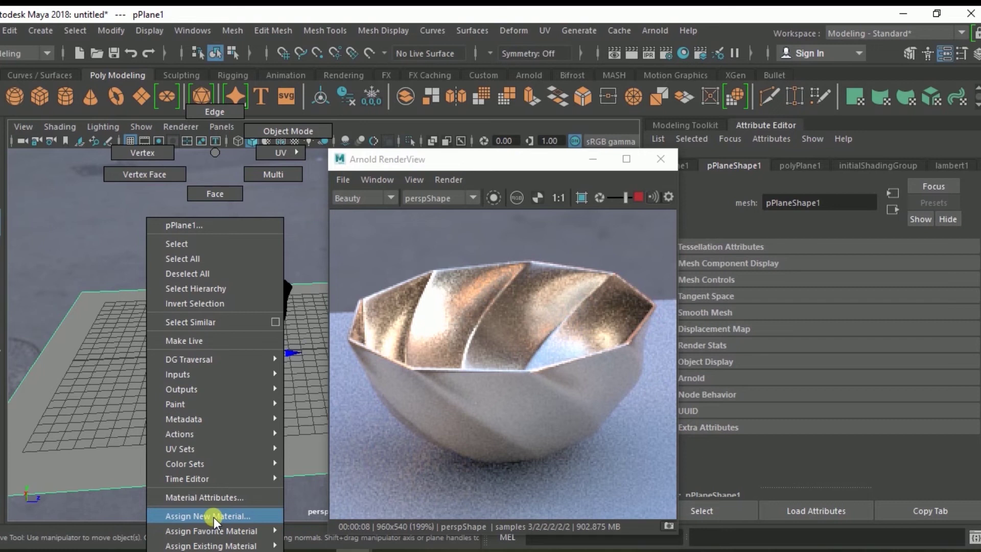
{"action": "left_click", "coordinate": [215, 516]}
{"action": "left_click", "coordinate": [388, 310]}
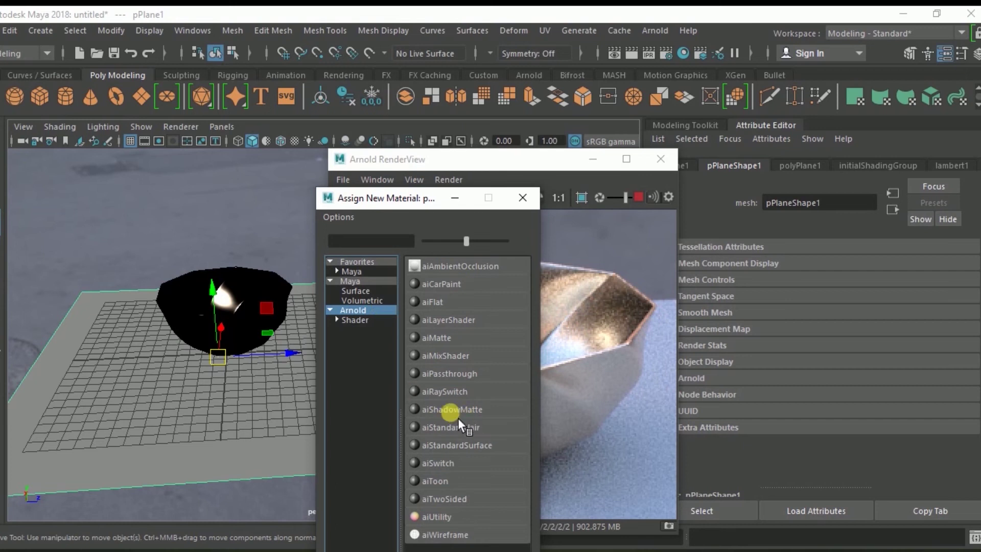
{"action": "left_click", "coordinate": [471, 410]}
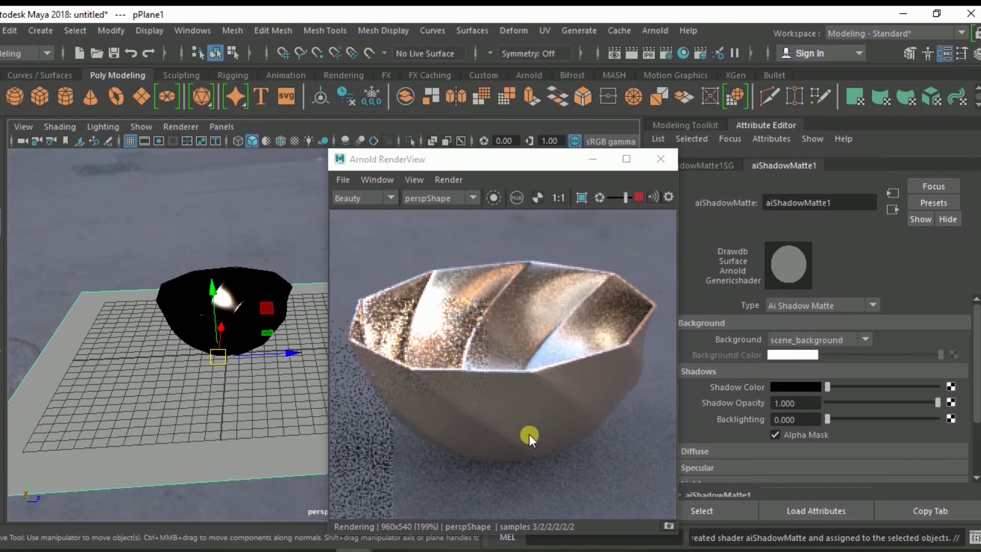
{"action": "left_click", "coordinate": [287, 202]}
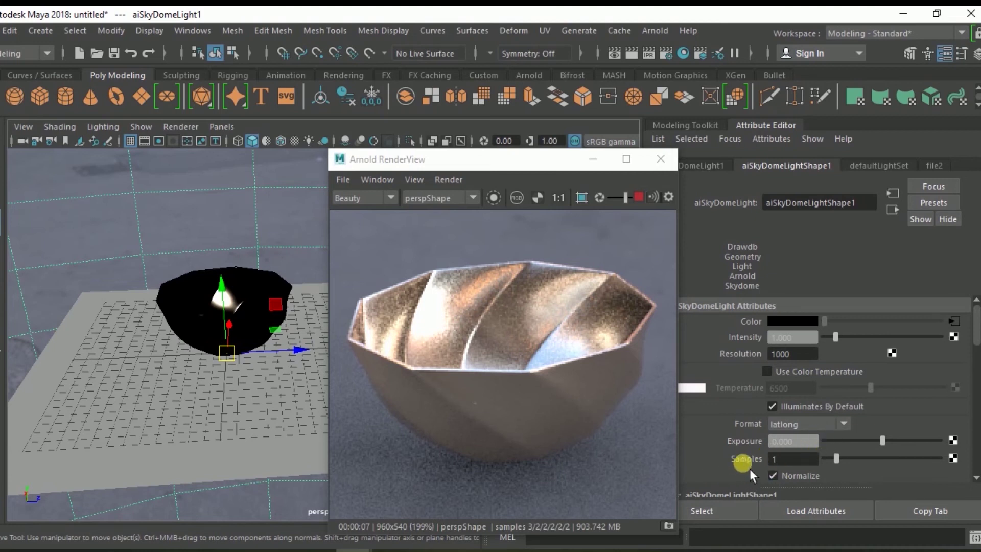
Set the aiSkyDomeLight's Samples to 3 and Intensity to 1.429
{"action": "left_click", "coordinate": [859, 465]}
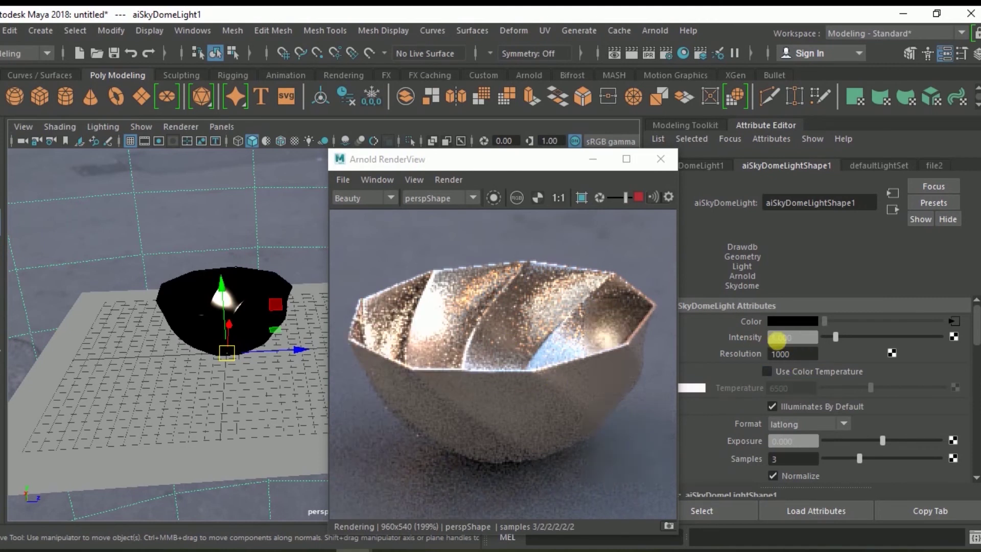
{"action": "left_click_drag", "start_coordinate": [843, 343], "coordinate": [851, 342]}
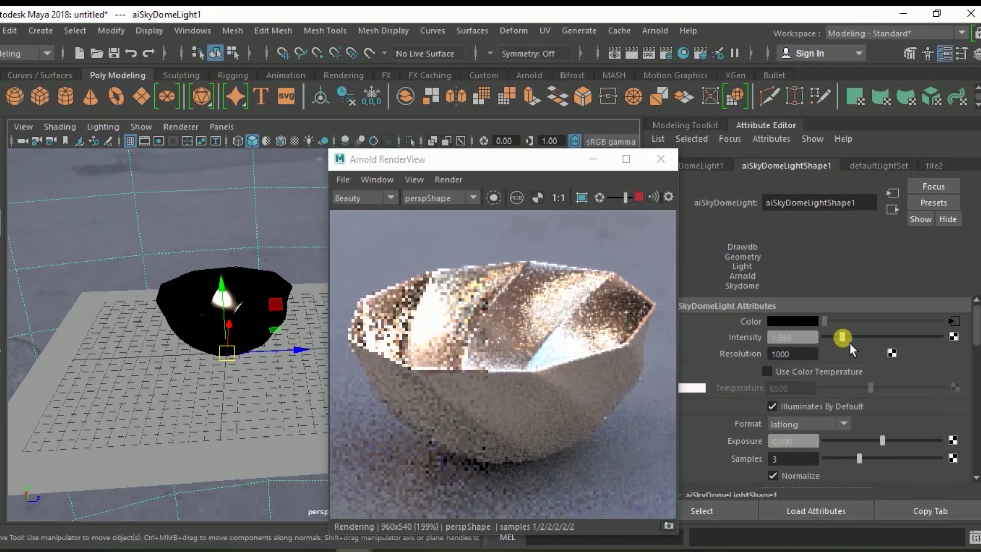
{"action": "left_click_drag", "start_coordinate": [851, 342], "coordinate": [848, 342]}
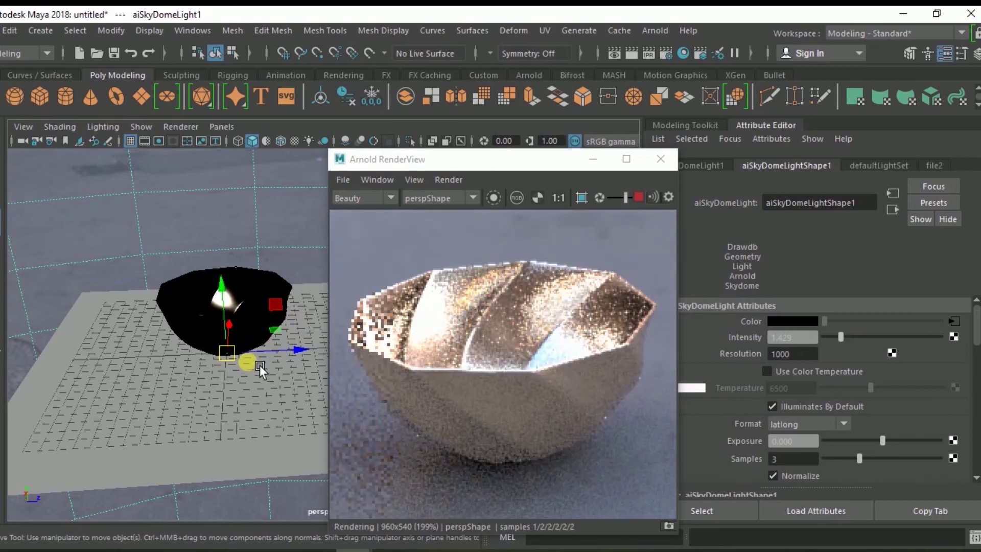
Orbit and pull back the camera to show the street, and enlarge the render preview
{"action": "left_click_drag", "start_coordinate": [260, 365], "coordinate": [269, 351], "text": "alt"}
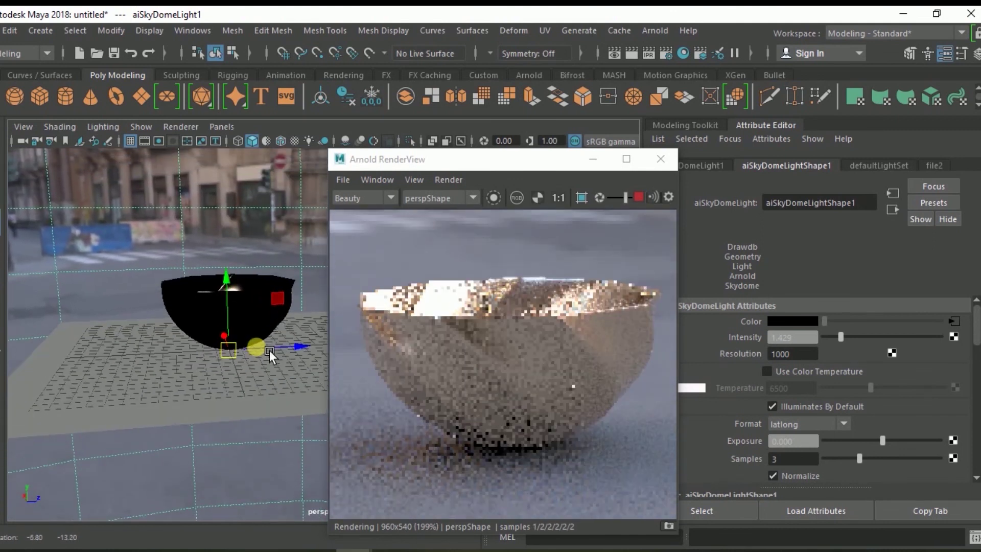
{"action": "right_click_drag", "start_coordinate": [269, 376], "coordinate": [263, 360], "text": "alt"}
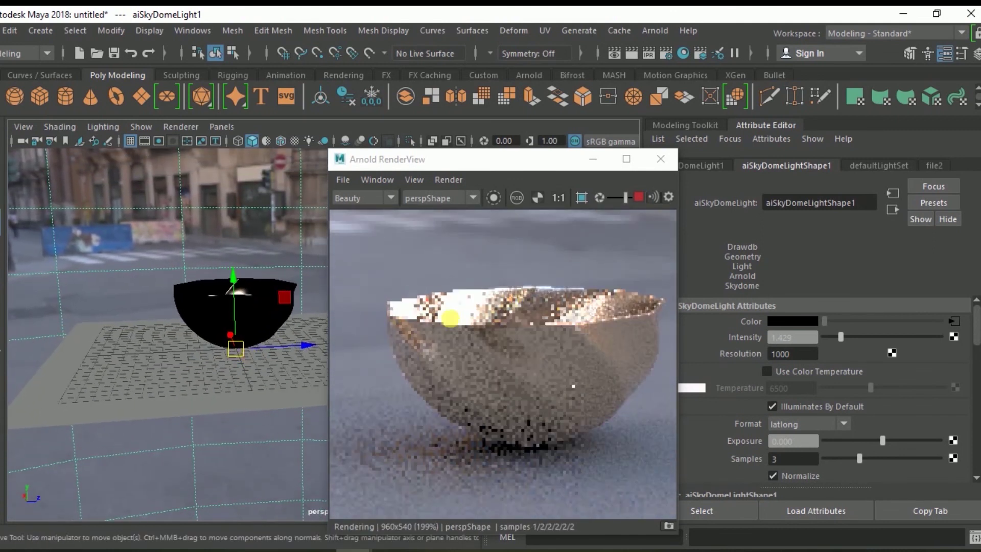
{"action": "left_click_drag", "start_coordinate": [552, 159], "coordinate": [550, 54]}
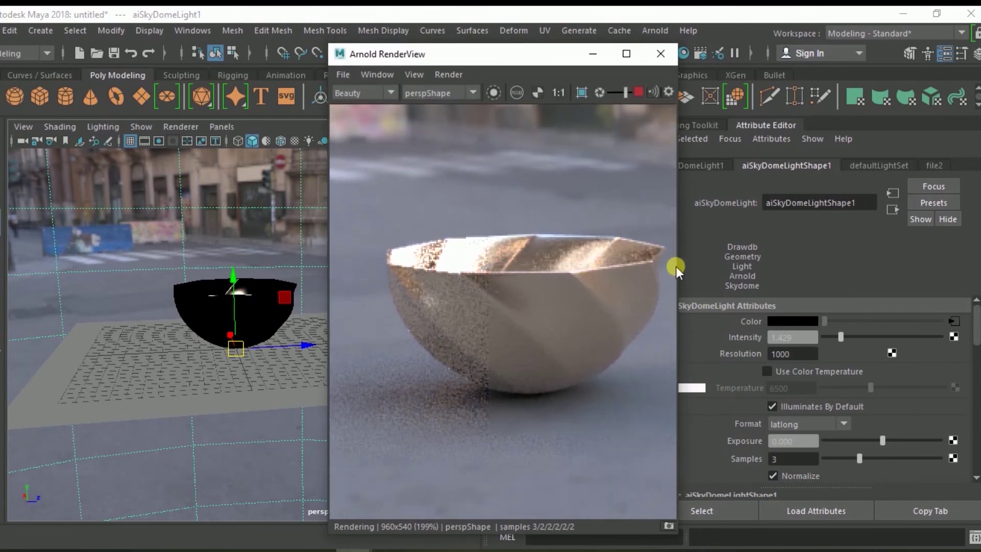
{"action": "left_click_drag", "start_coordinate": [680, 271], "coordinate": [976, 301]}
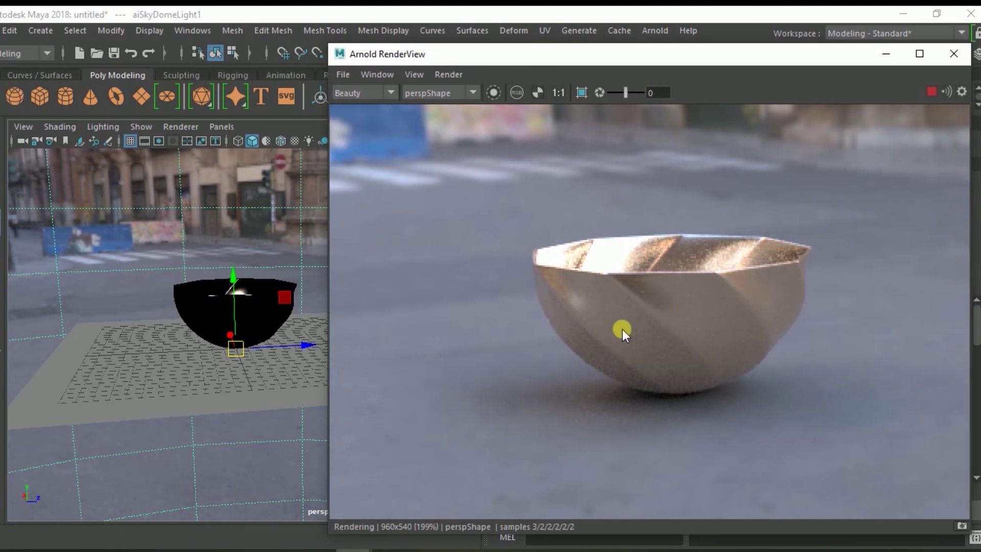
Orbit and zoom the persp camera, then select the bowl and frame it with F
{"action": "scroll", "coordinate": [646, 316], "scroll_direction": "down", "scroll_amount": 2}
{"action": "scroll", "coordinate": [645, 316], "scroll_direction": "down", "scroll_amount": 3}
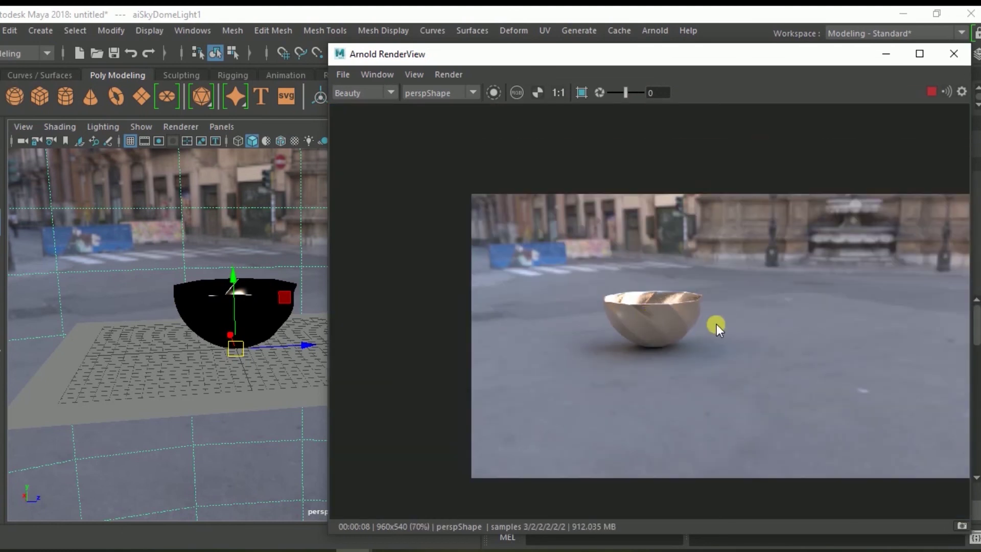
{"action": "left_click_drag", "start_coordinate": [238, 343], "coordinate": [294, 336], "text": "alt"}
{"action": "scroll", "coordinate": [247, 355], "scroll_direction": "up", "scroll_amount": 3}
{"action": "scroll", "coordinate": [246, 352], "scroll_direction": "up", "scroll_amount": 3}
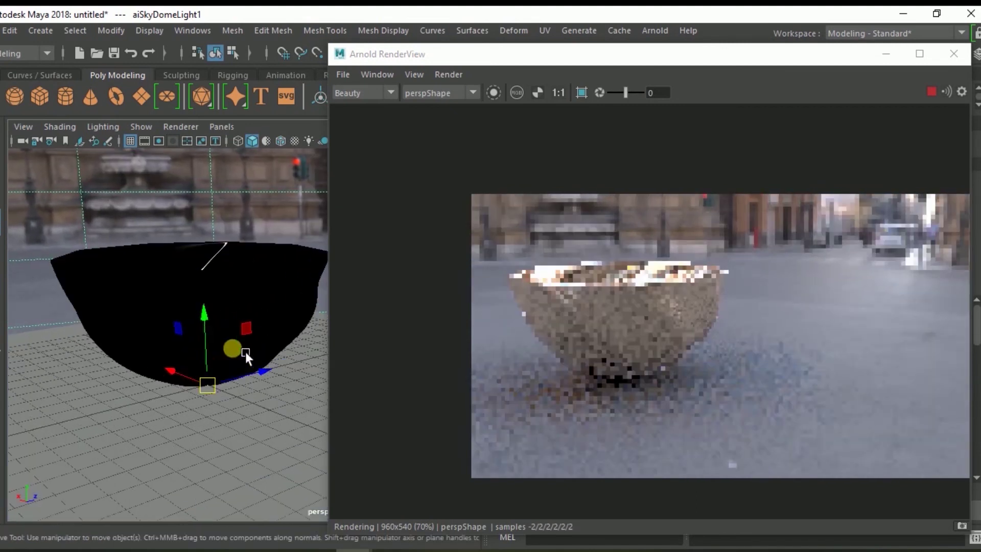
{"action": "left_click", "coordinate": [206, 302]}
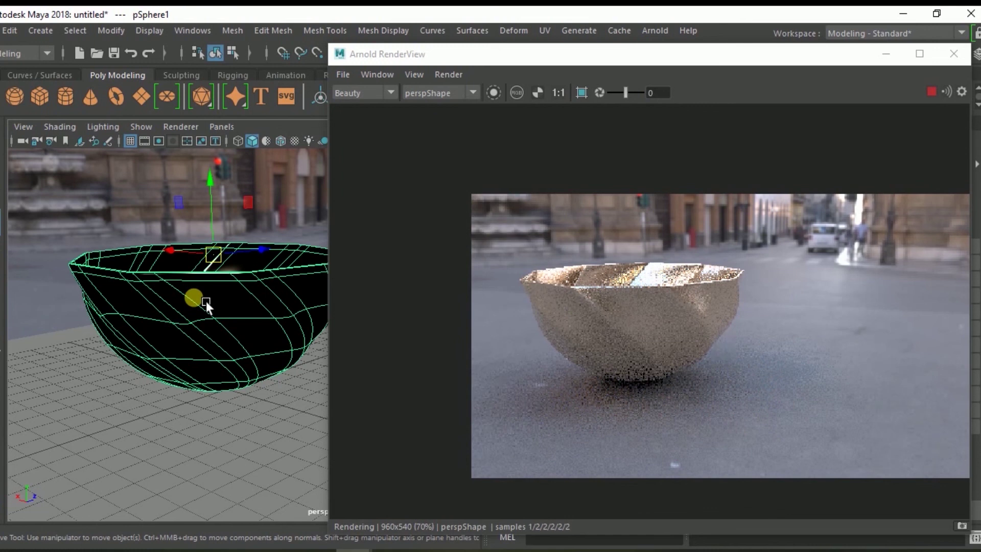
{"action": "key", "text": "f"}
{"action": "scroll", "coordinate": [764, 346], "scroll_direction": "up", "scroll_amount": 1}
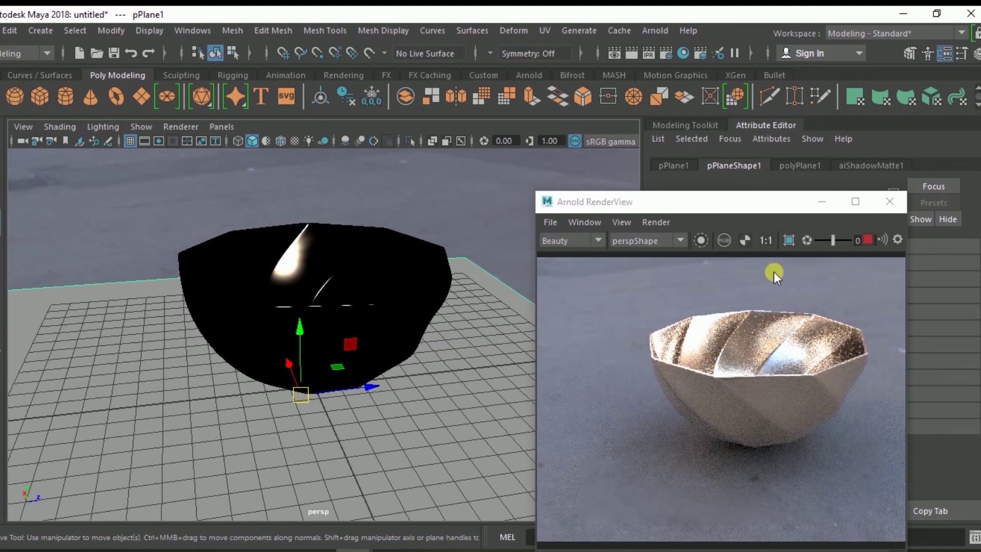
Enable the Resolution Gate and set the Render Settings image size preset to HD_1080 (1920 x 1080)
{"action": "left_click", "coordinate": [882, 204]}
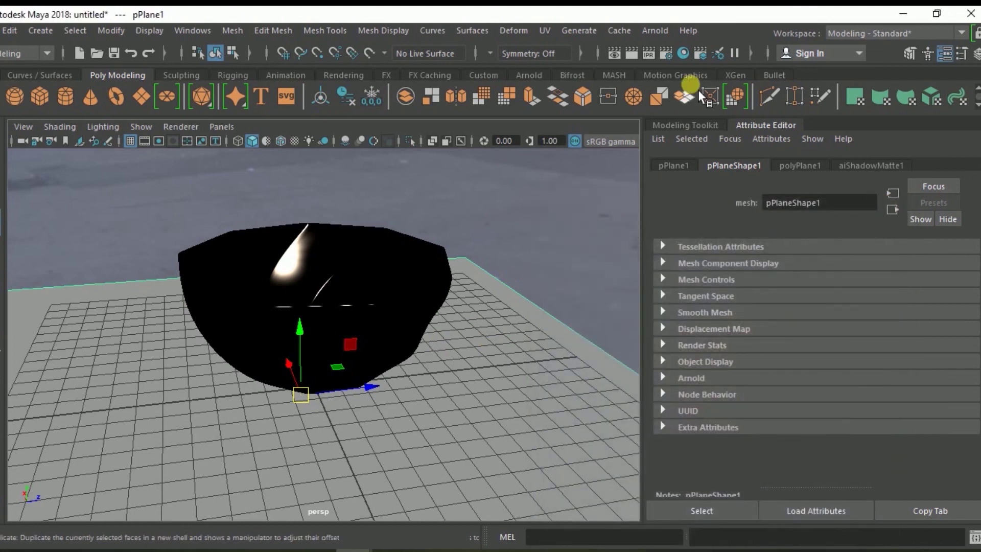
{"action": "left_click", "coordinate": [159, 143]}
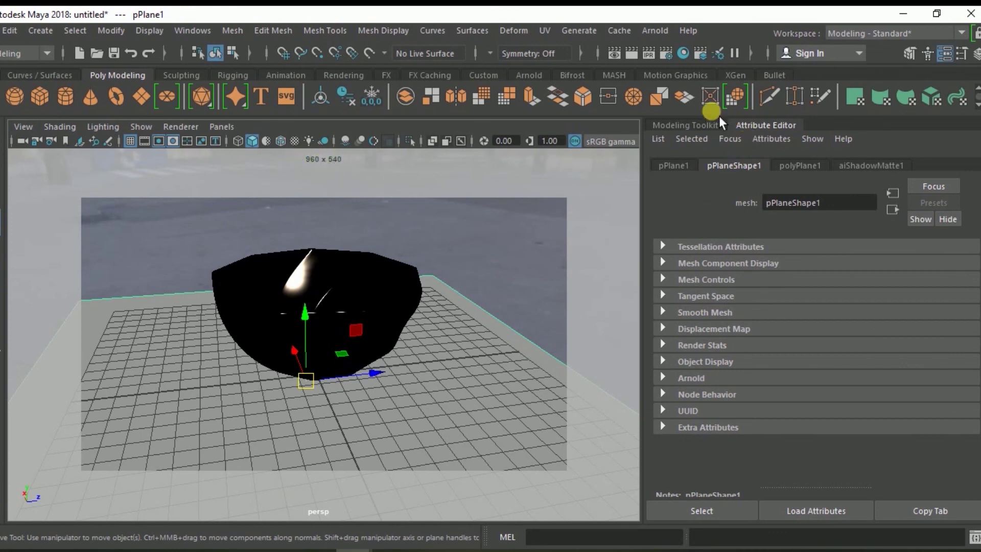
{"action": "left_click", "coordinate": [670, 56]}
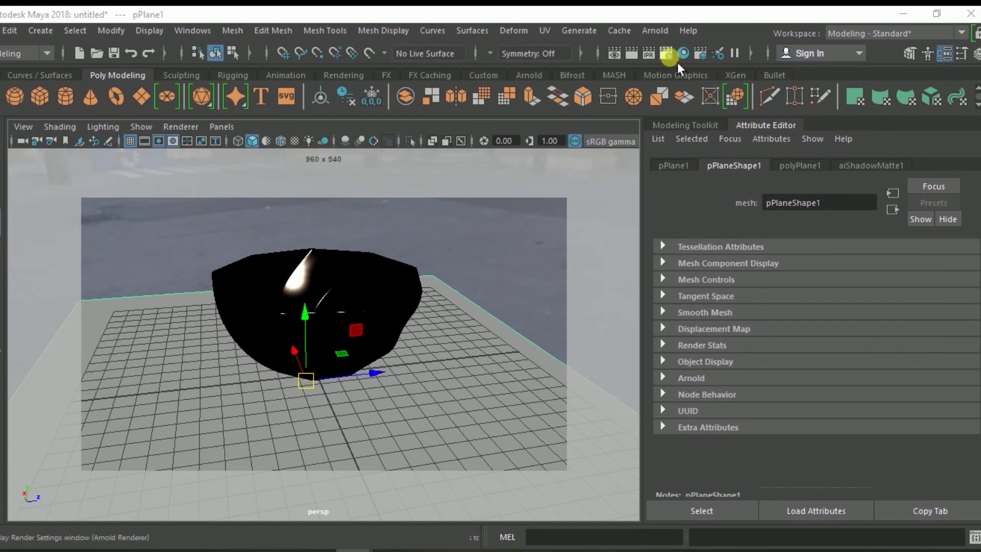
{"action": "mouse_move", "coordinate": [368, 154]}
{"action": "left_mouse_down"}
{"action": "mouse_move", "coordinate": [433, 165]}
{"action": "mouse_move", "coordinate": [711, 146]}
{"action": "left_mouse_up"}
{"action": "scroll", "coordinate": [685, 355], "scroll_direction": "down", "scroll_amount": 5}
{"action": "scroll", "coordinate": [708, 358], "scroll_direction": "down", "scroll_amount": 4}
{"action": "scroll", "coordinate": [708, 357], "scroll_direction": "down", "scroll_amount": 1}
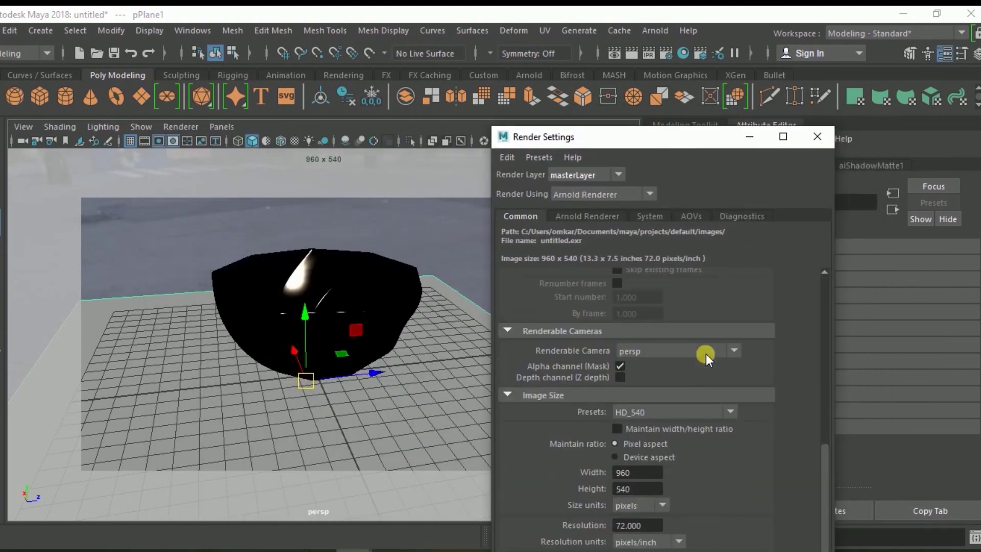
{"action": "left_click", "coordinate": [729, 412]}
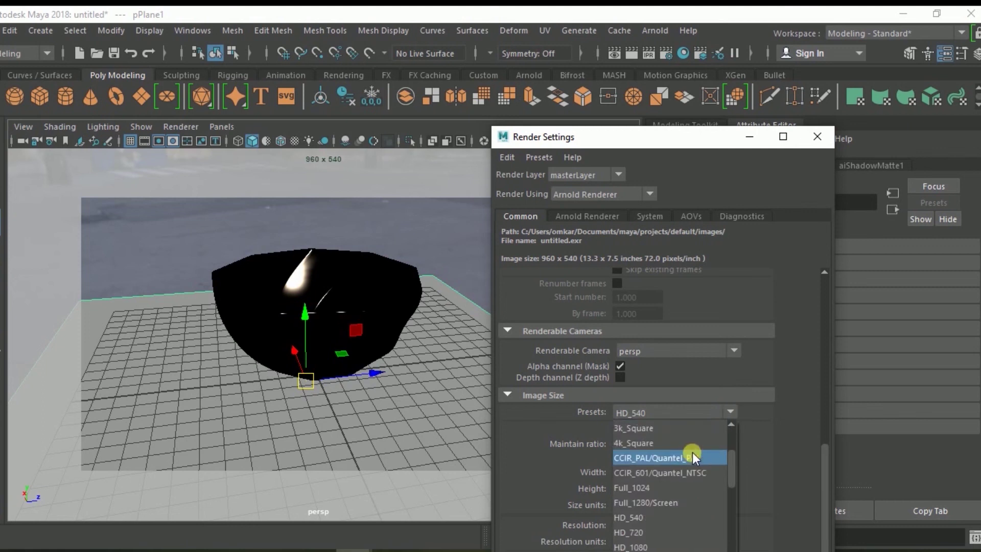
{"action": "scroll", "coordinate": [688, 457], "scroll_direction": "down", "scroll_amount": 3}
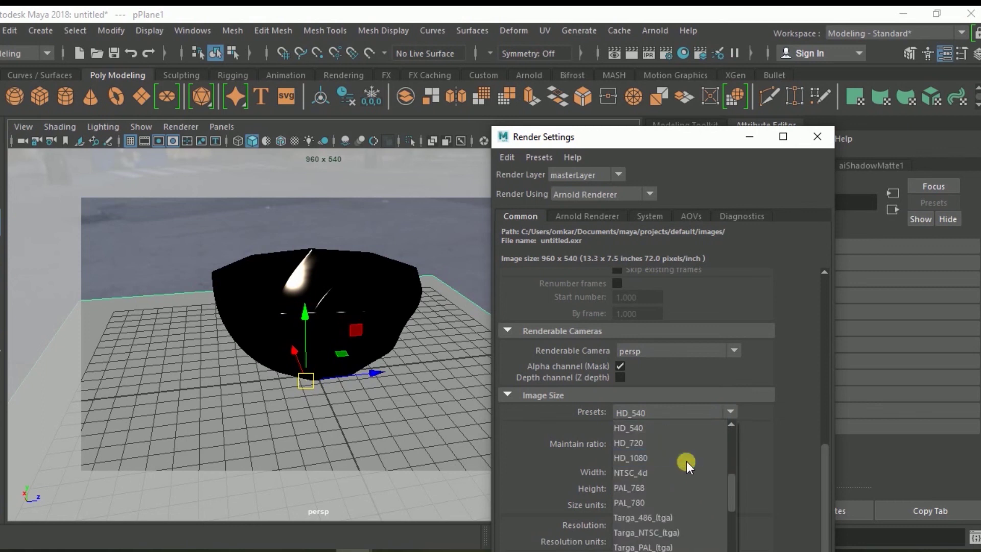
{"action": "left_click", "coordinate": [645, 458]}
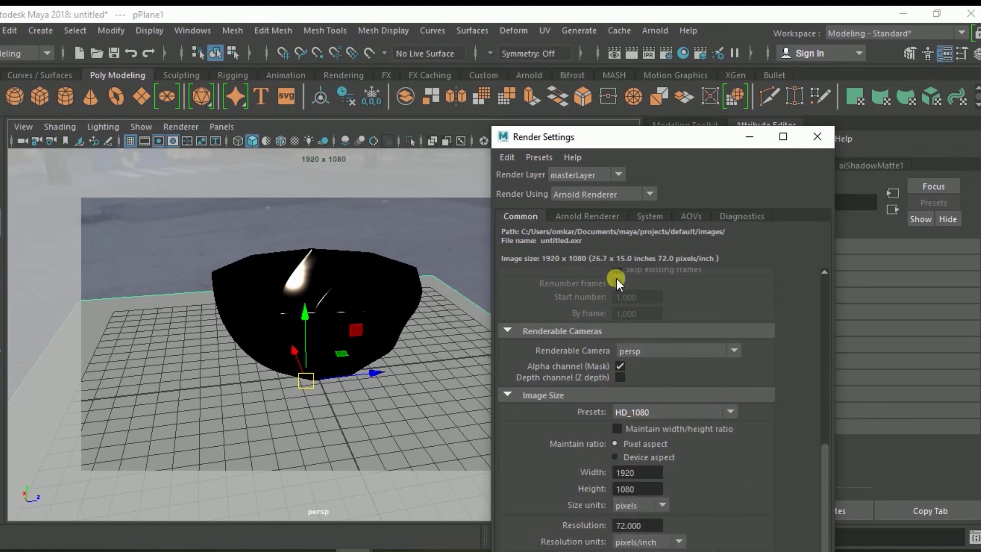
{"action": "left_click", "coordinate": [816, 138]}
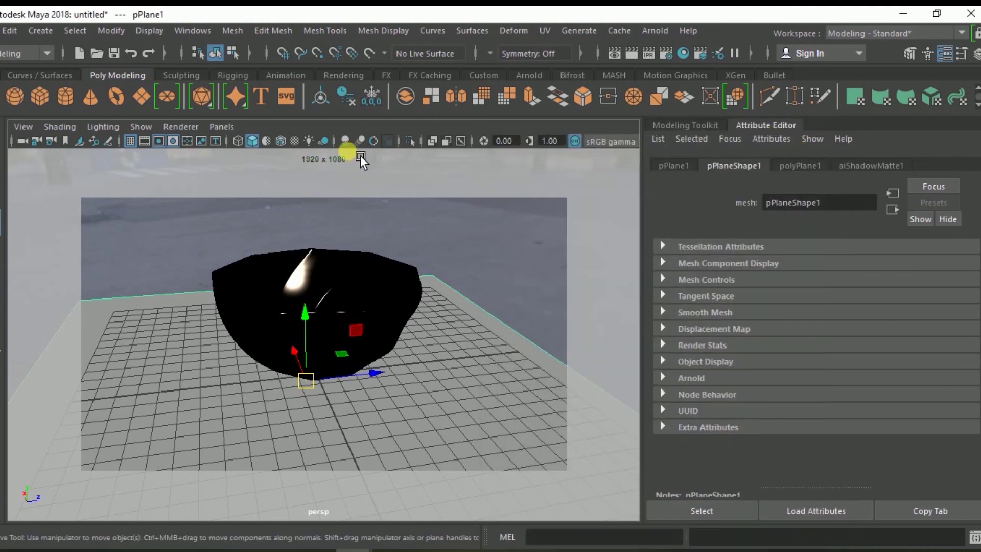
Render the current frame with Arnold and shift the Render View to see the full image
{"action": "left_click", "coordinate": [638, 59]}
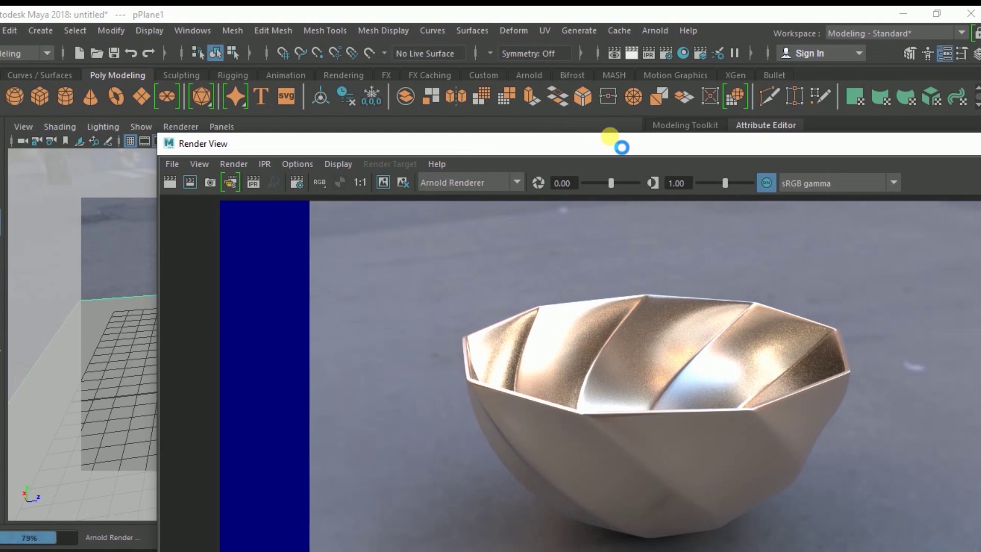
{"action": "left_click_drag", "start_coordinate": [610, 136], "coordinate": [611, 138]}
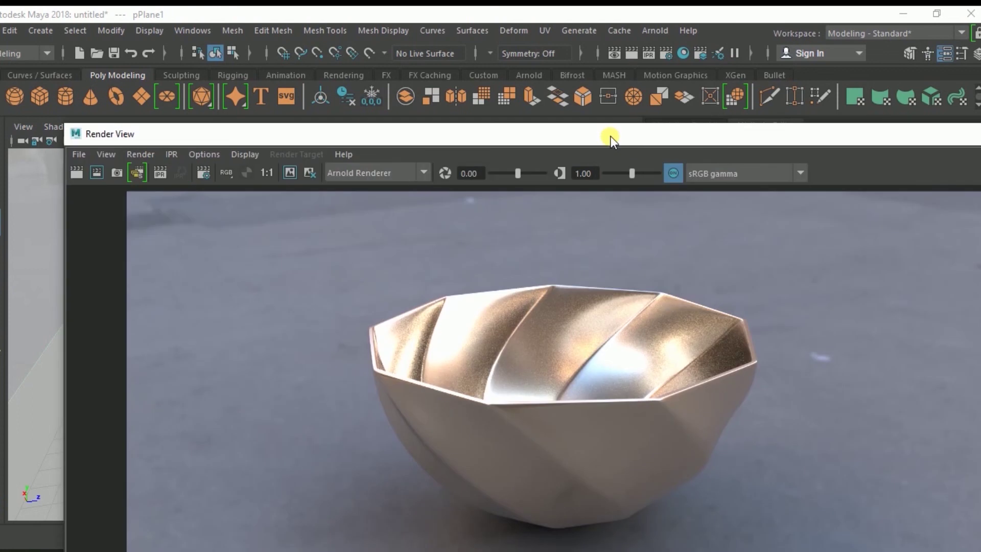